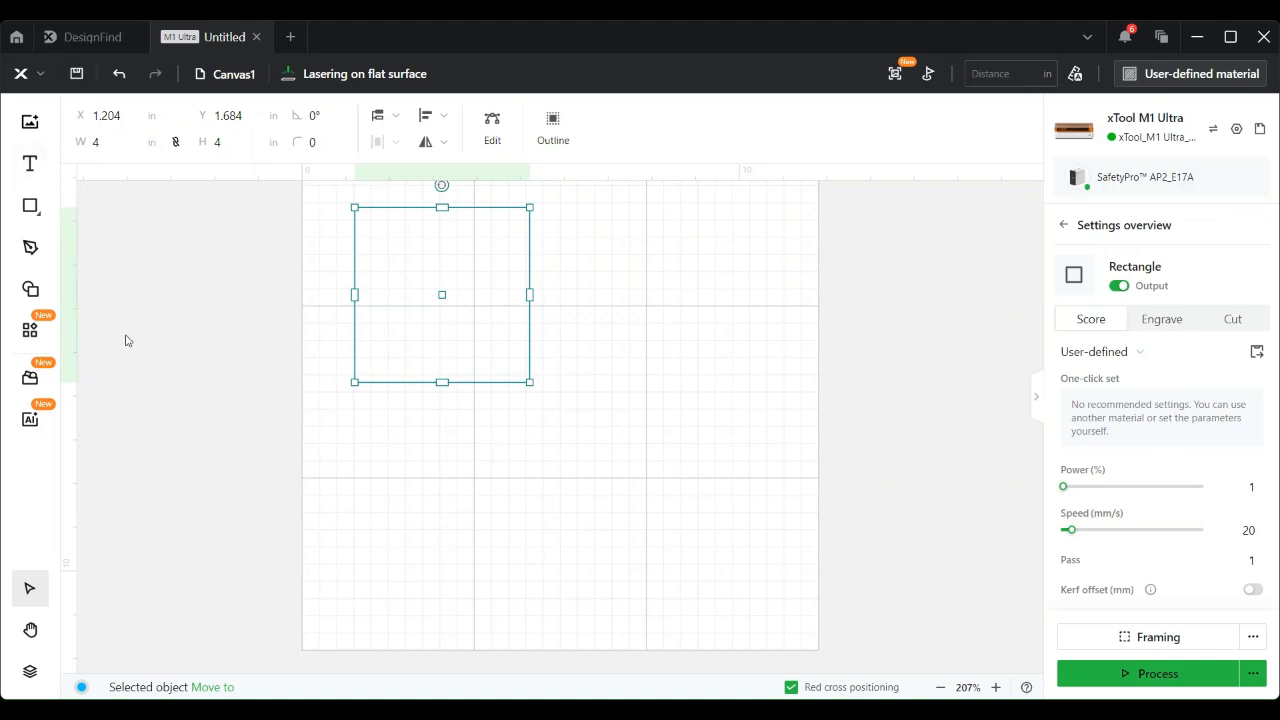
# - Switch to DesignFind, browse the valentines banner projects, and check the available project filters
pyautogui.click(93, 40)
pyautogui.click(26, 69)
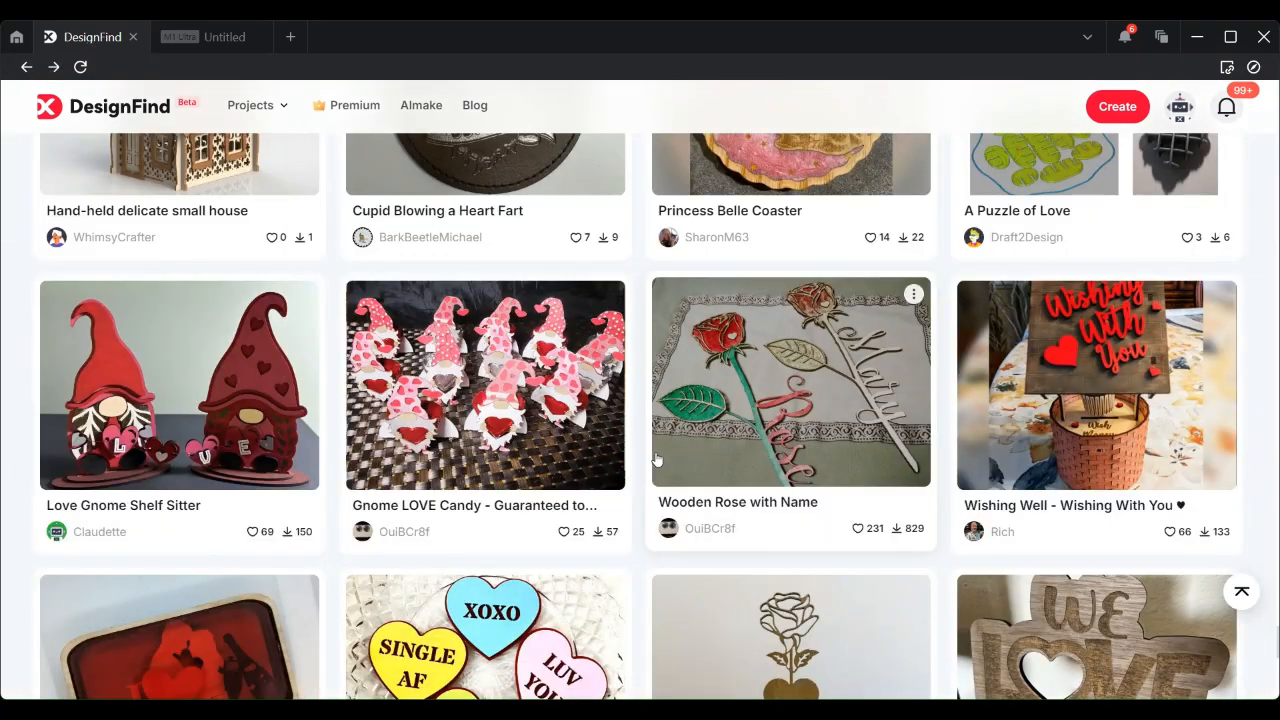
pyautogui.scroll(-3, 657, 459)
pyautogui.scroll(-6, 657, 459)
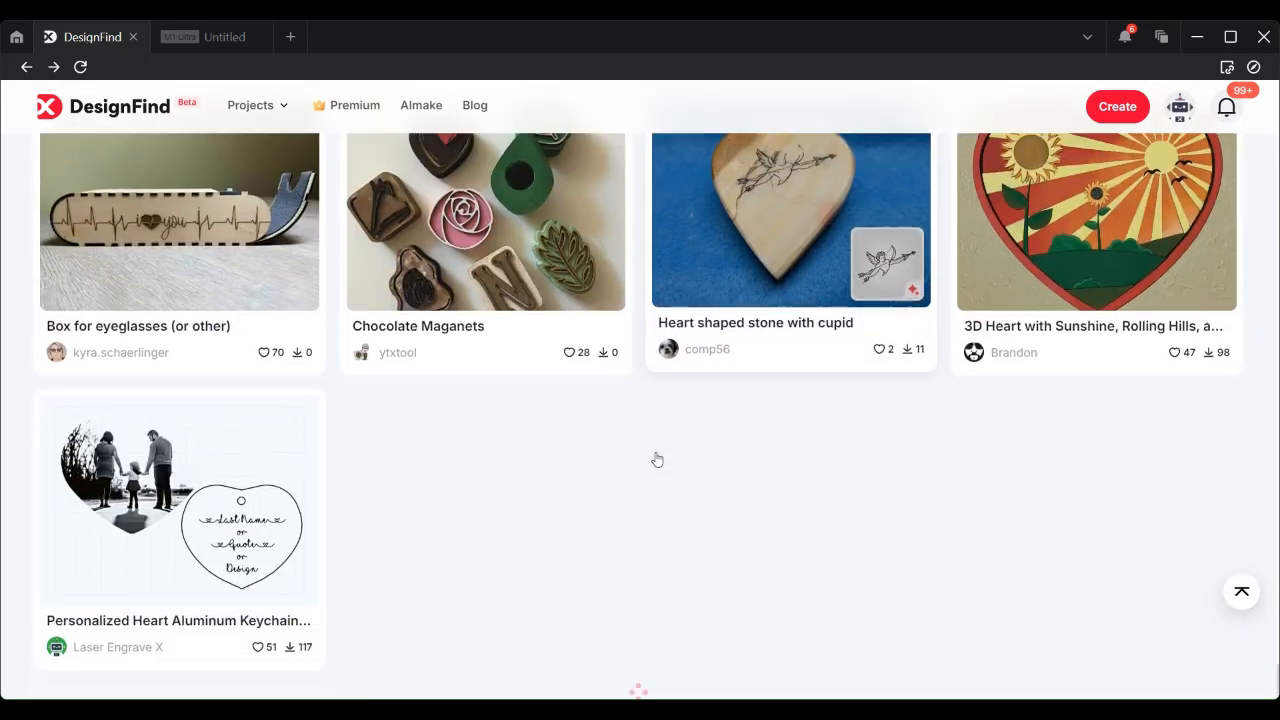
pyautogui.scroll(12, 657, 456)
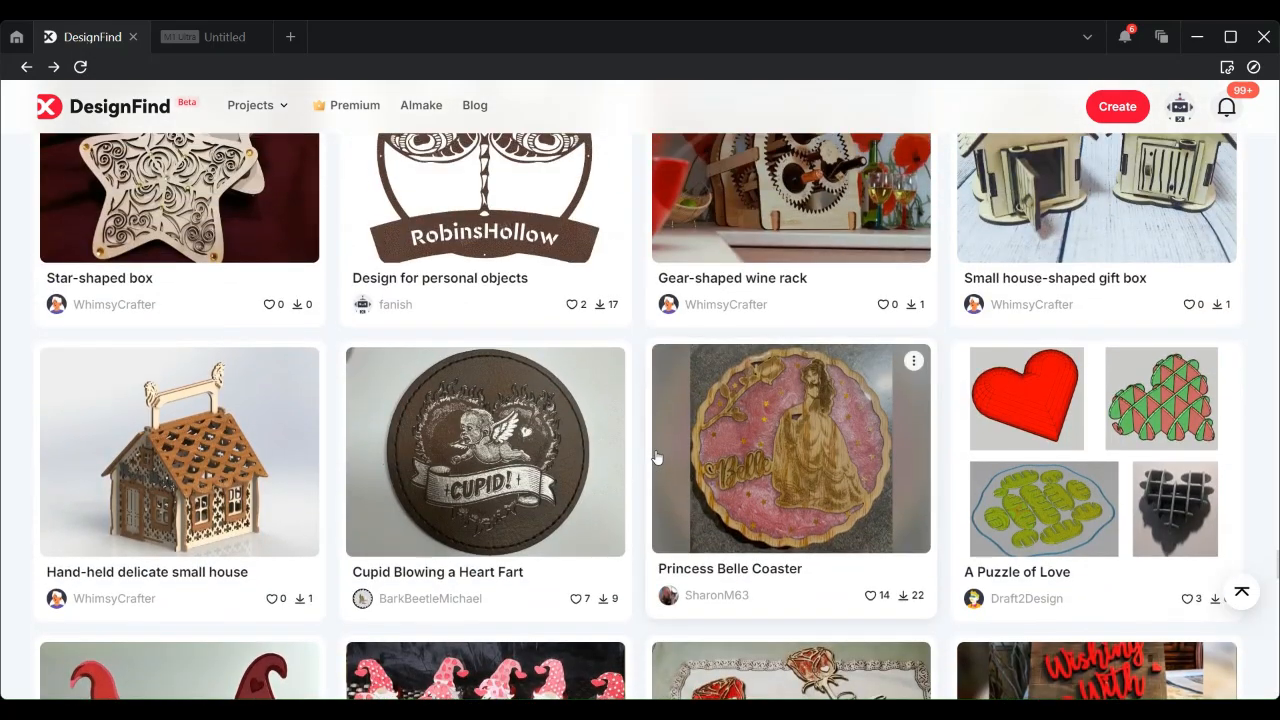
pyautogui.scroll(3, 657, 456)
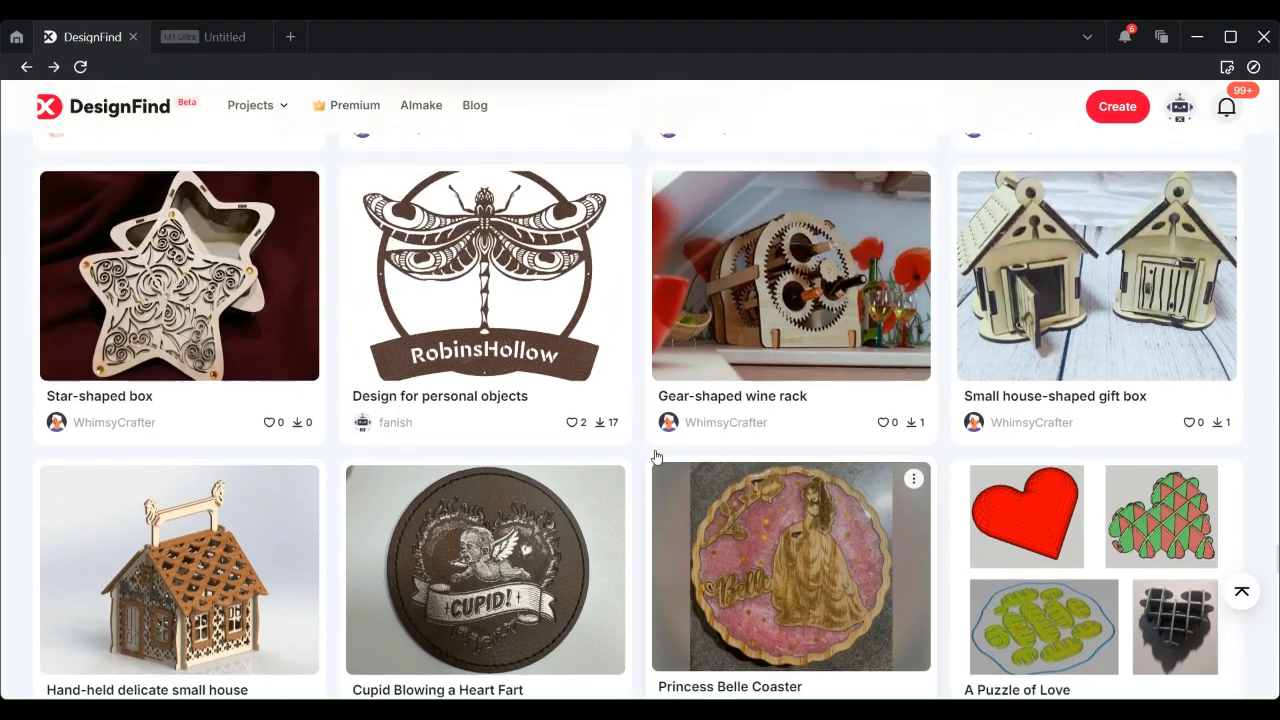
pyautogui.scroll(3, 657, 456)
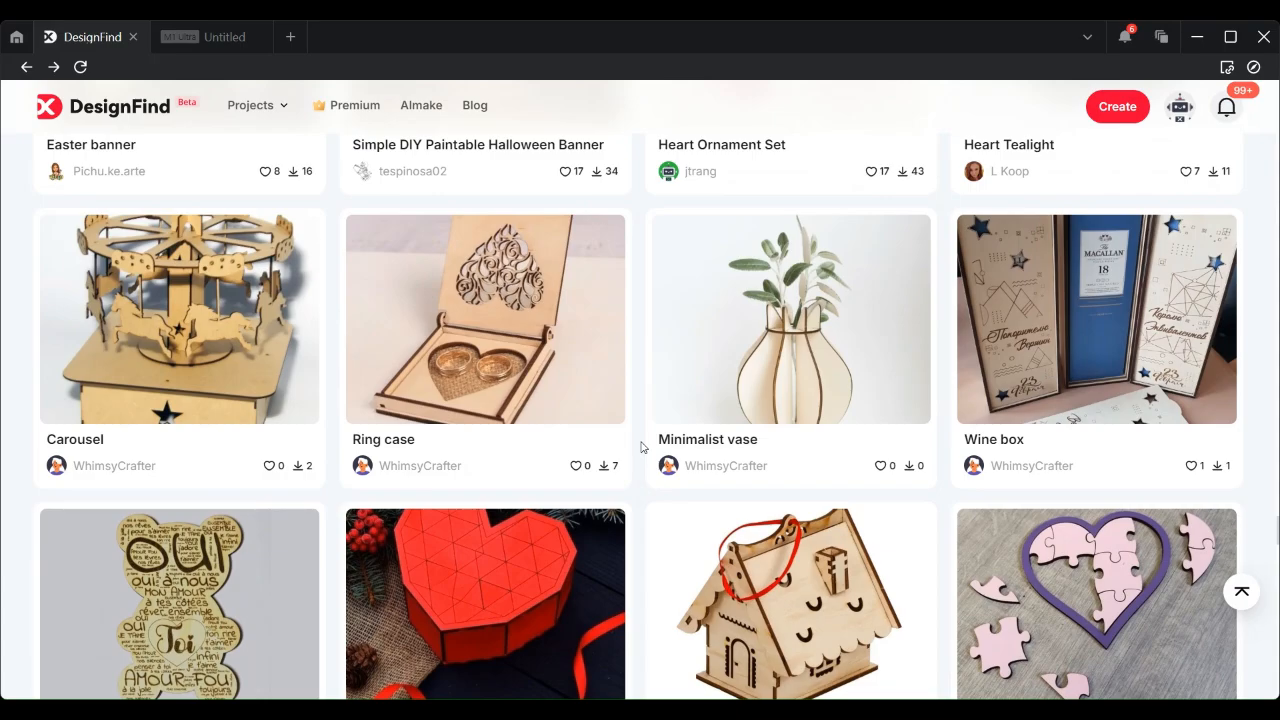
pyautogui.scroll(3, 208, 467)
pyautogui.scroll(15, 212, 469)
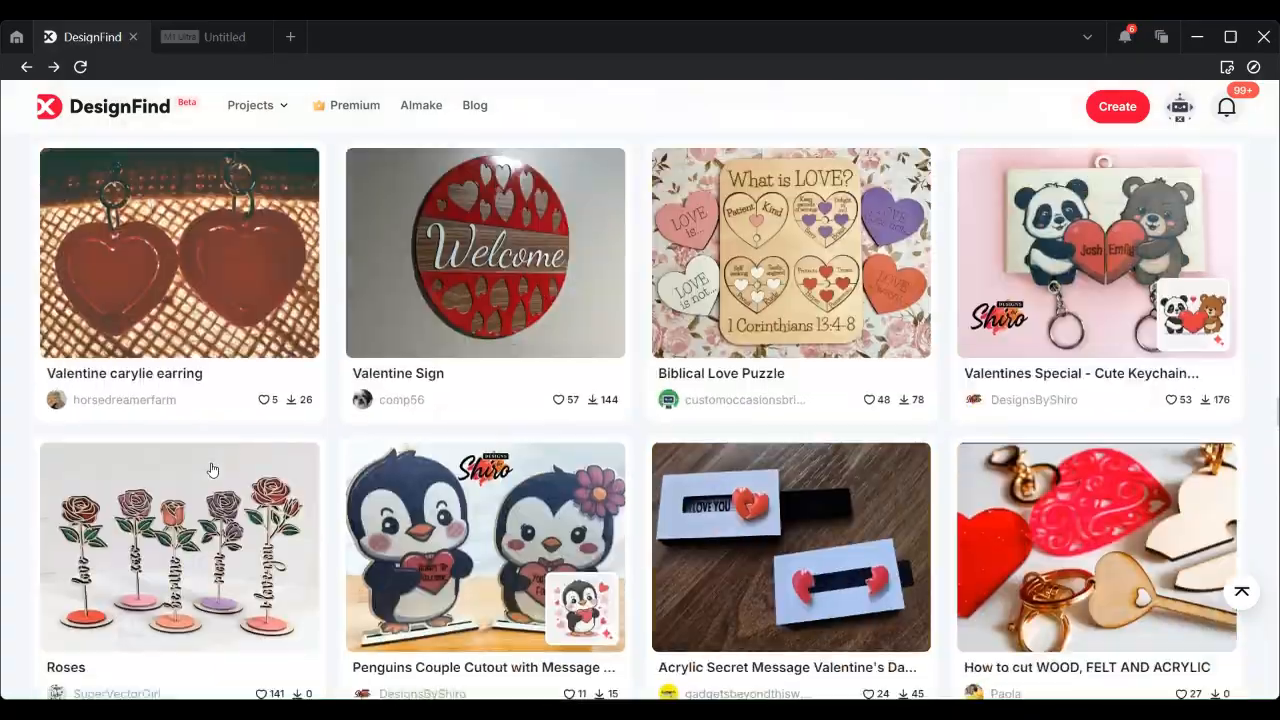
pyautogui.scroll(20, 212, 469)
pyautogui.scroll(20, 212, 469)
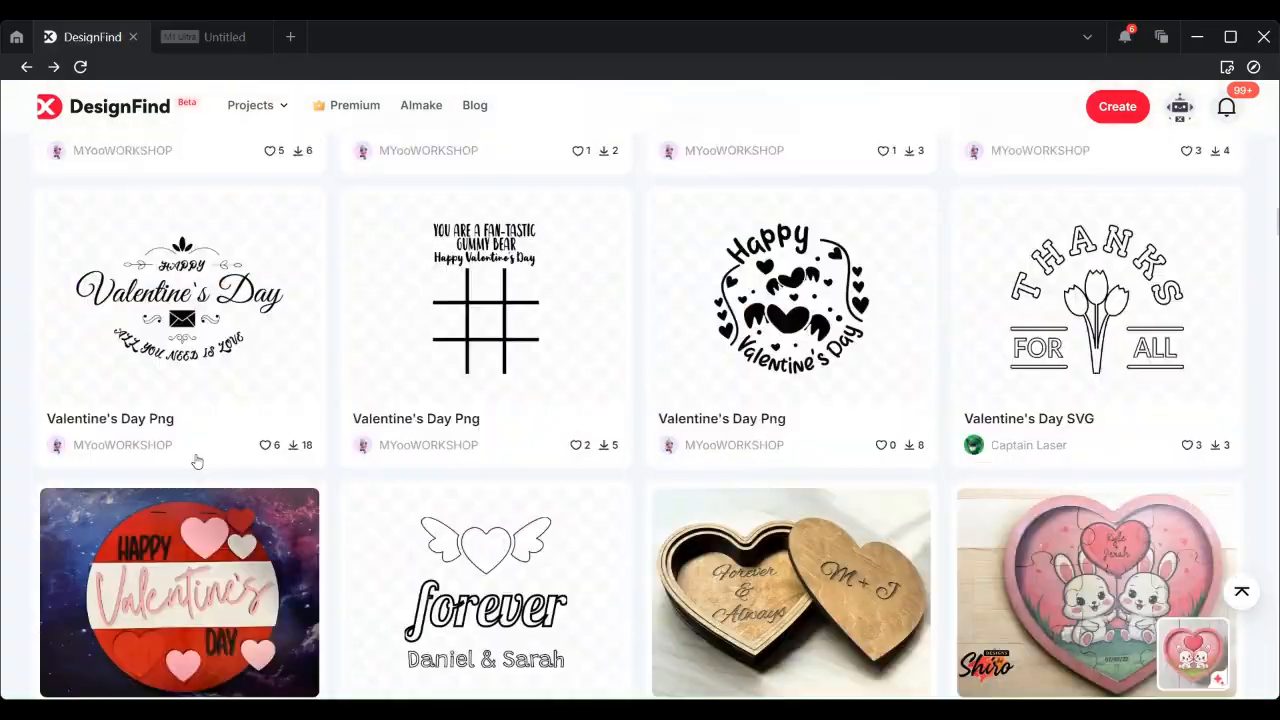
pyautogui.scroll(20, 197, 461)
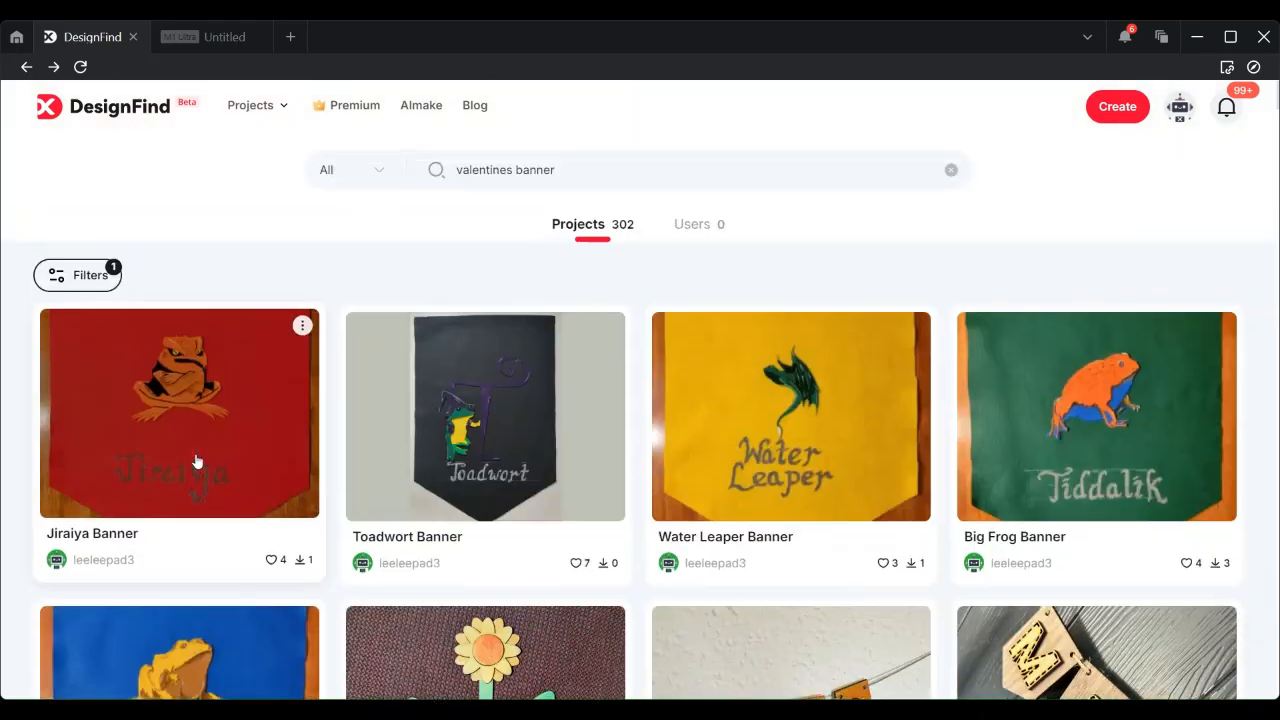
pyautogui.click(89, 275)
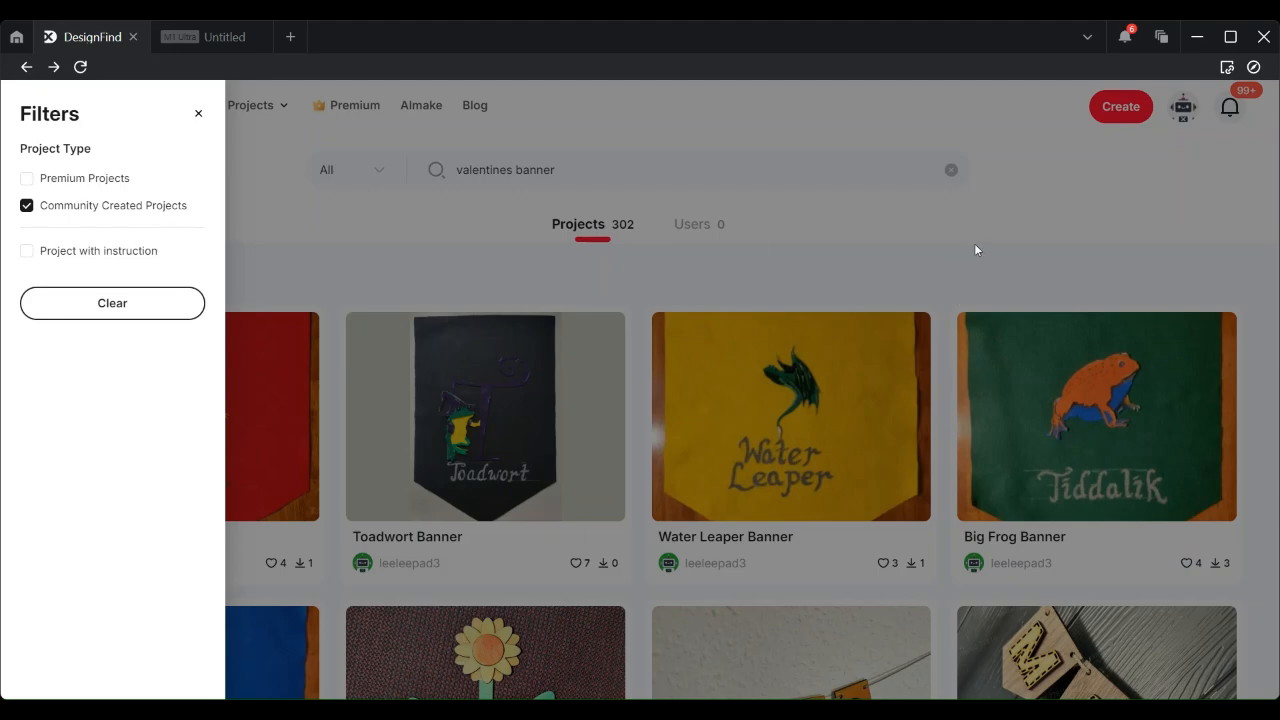
pyautogui.click(1020, 192)
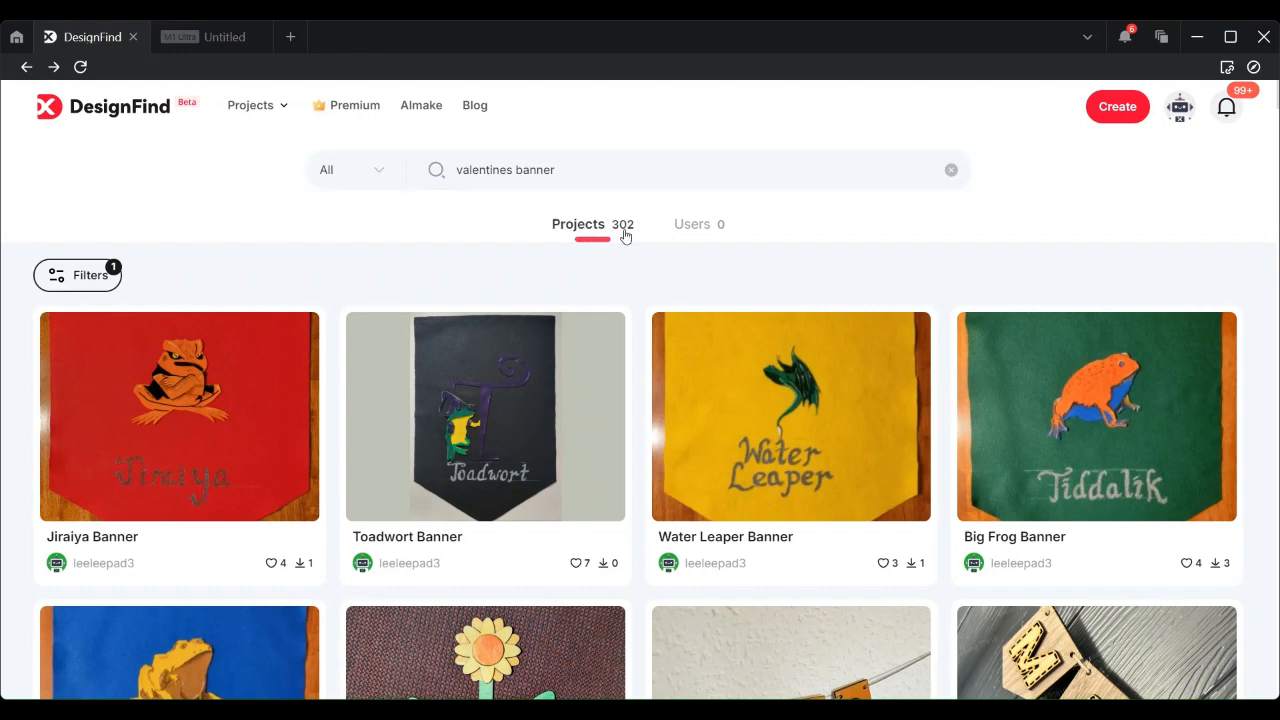
# - Return to the Untitled project, insert a rectangle from the basic shapes, and move it clear of the existing square
pyautogui.click(220, 37)
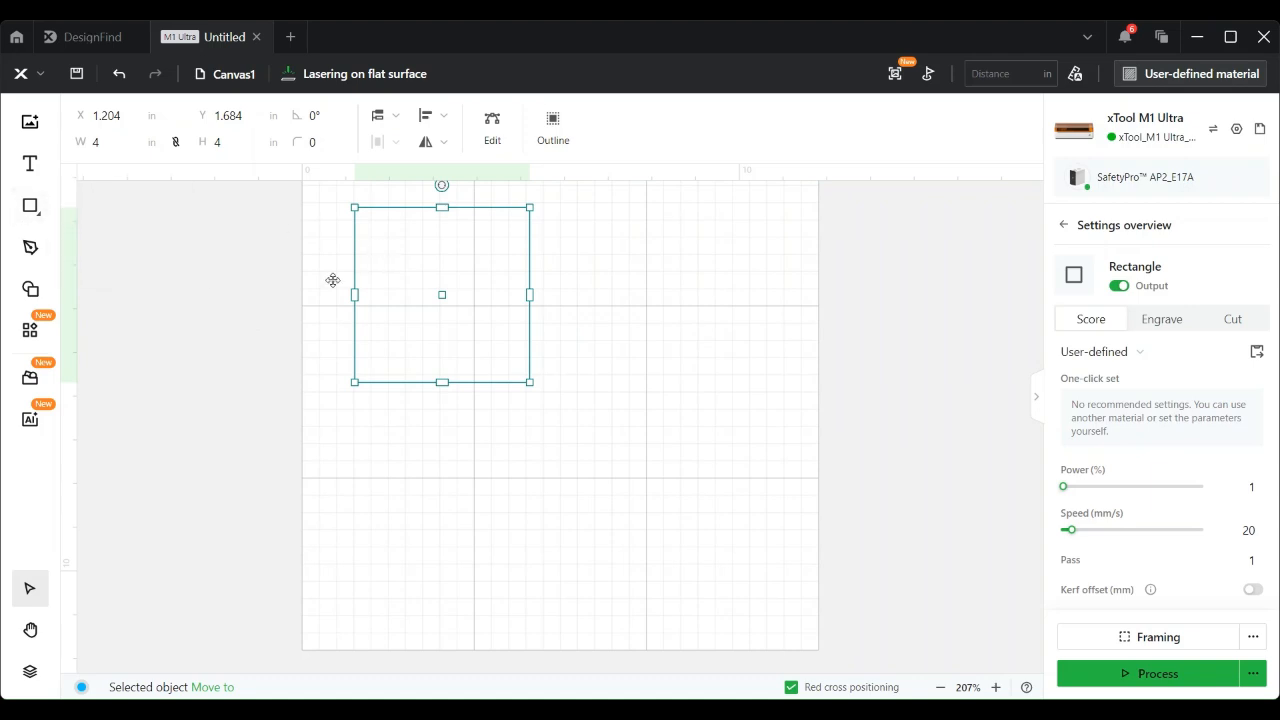
pyautogui.click(29, 290)
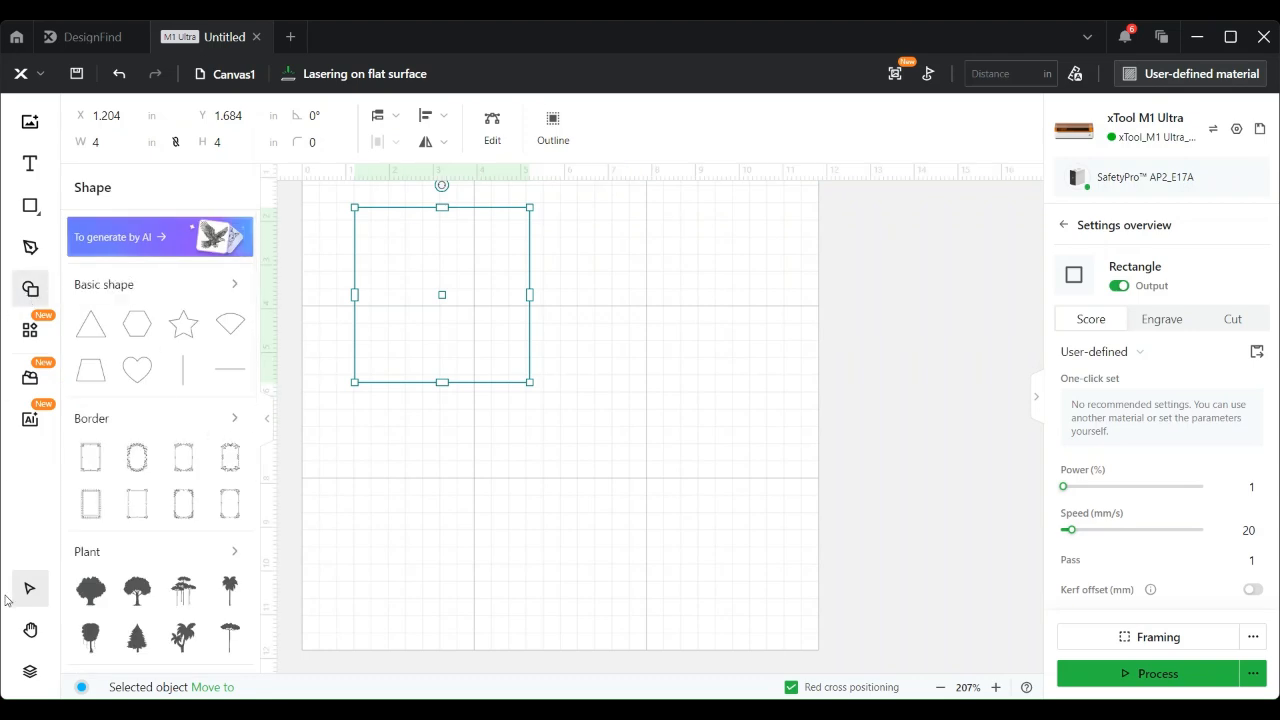
pyautogui.scroll(-9, 129, 457)
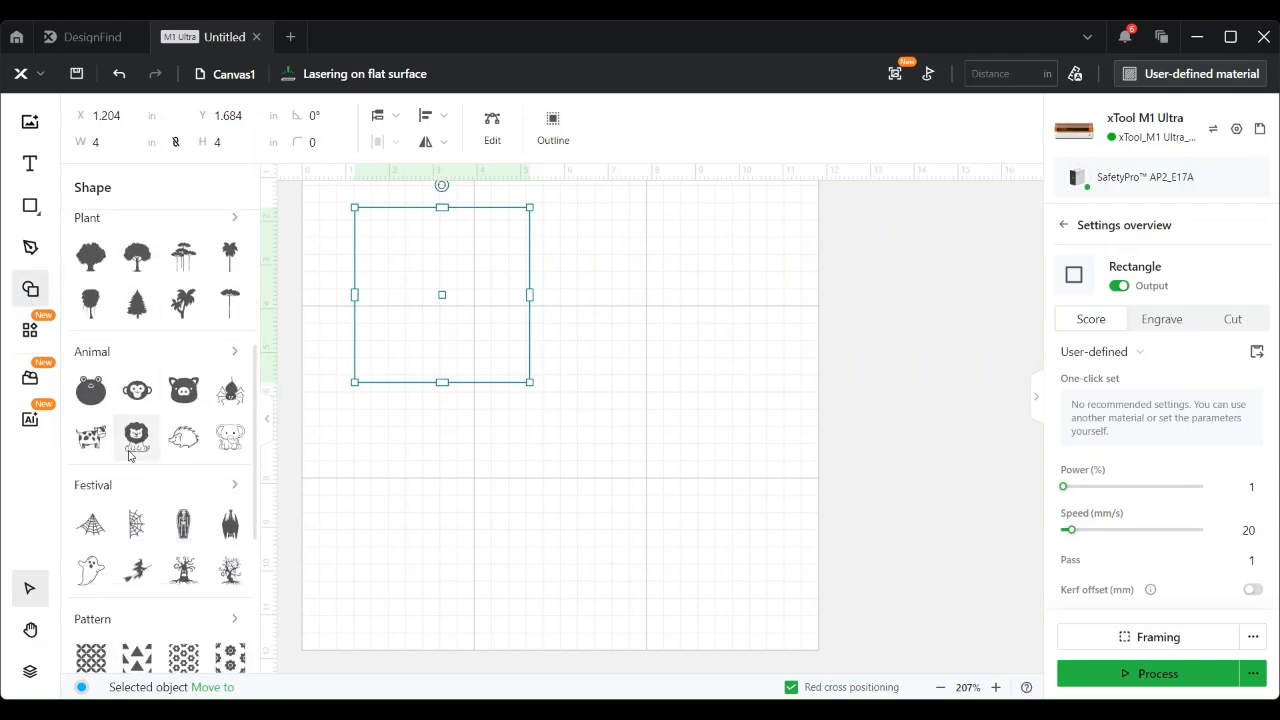
pyautogui.scroll(9, 129, 457)
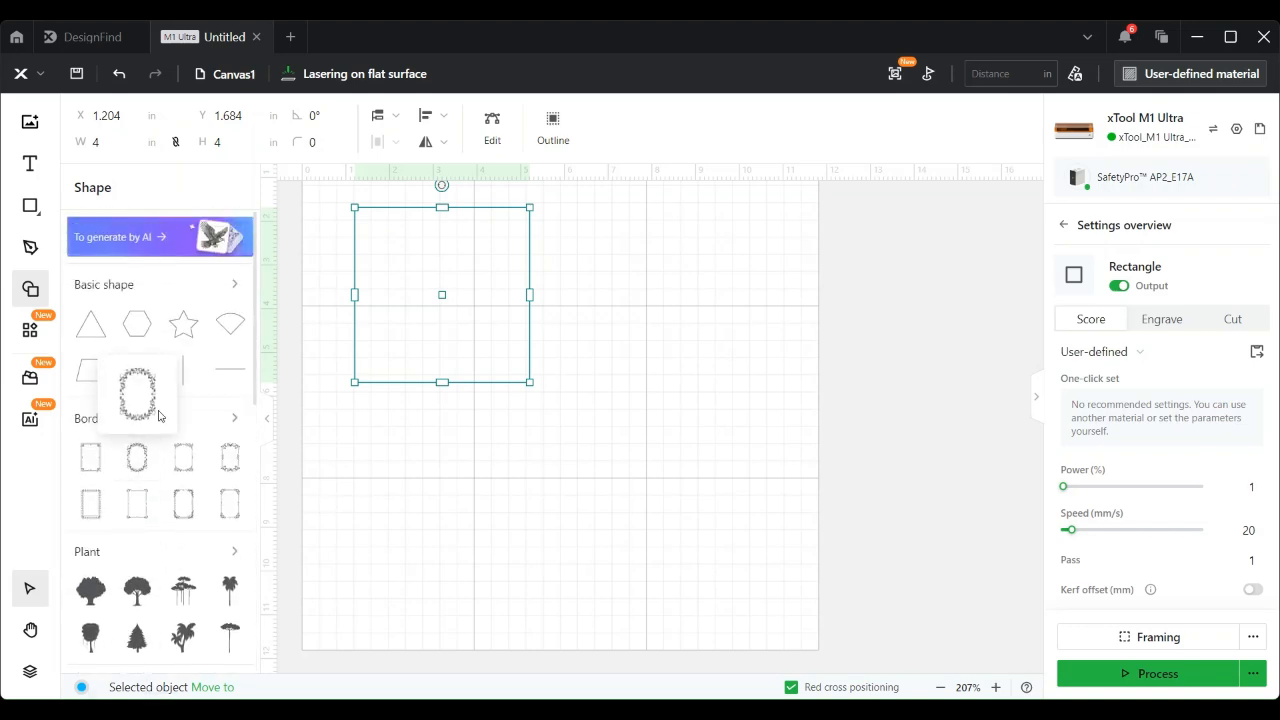
pyautogui.click(231, 290)
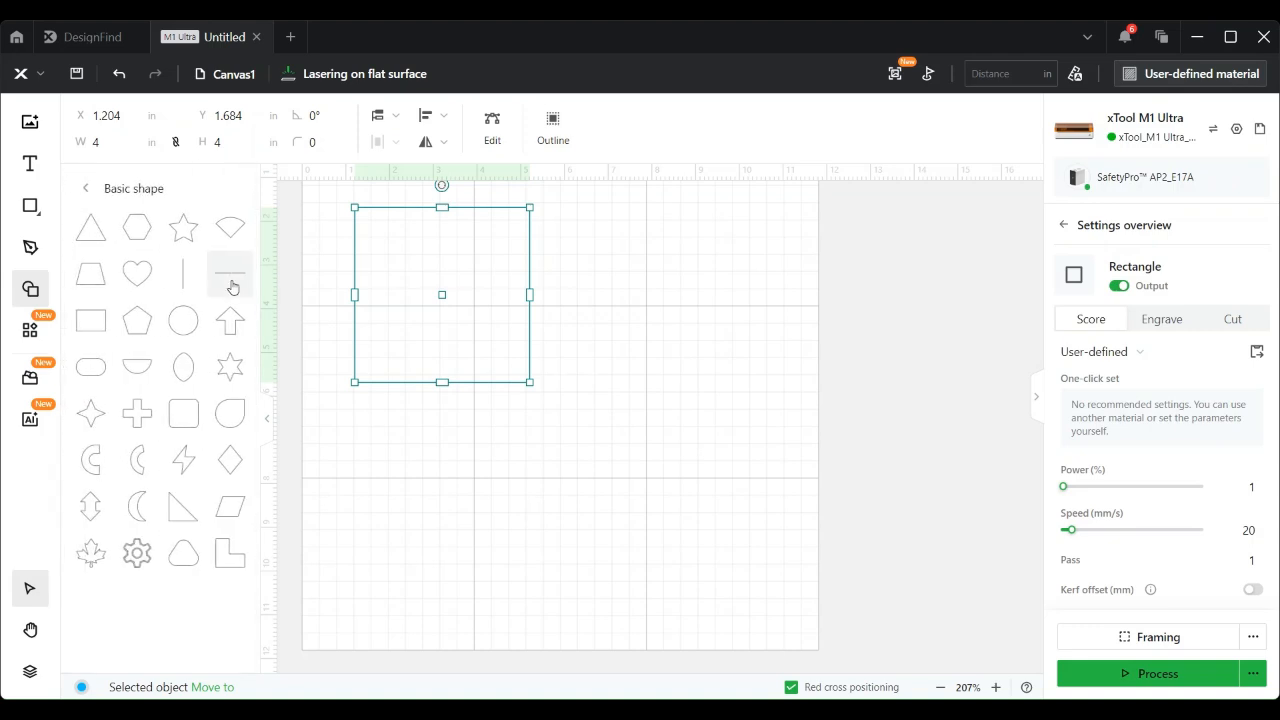
pyautogui.click(95, 326)
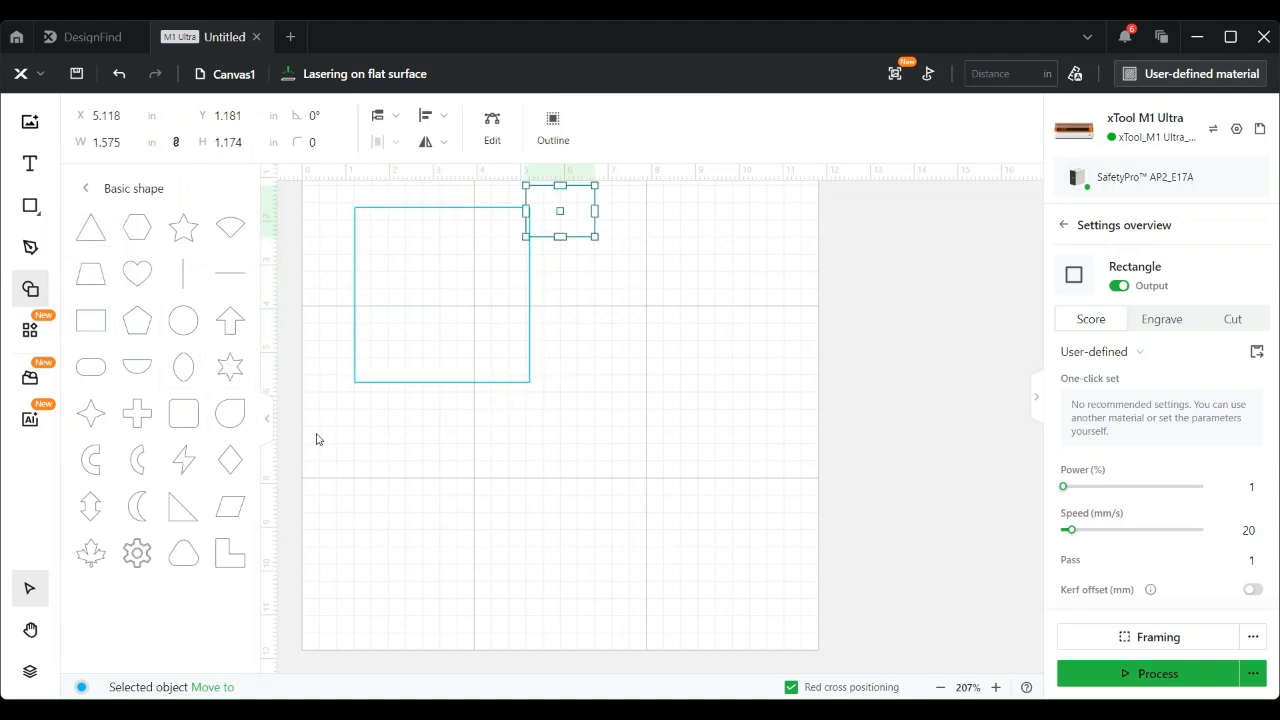
pyautogui.click(270, 424)
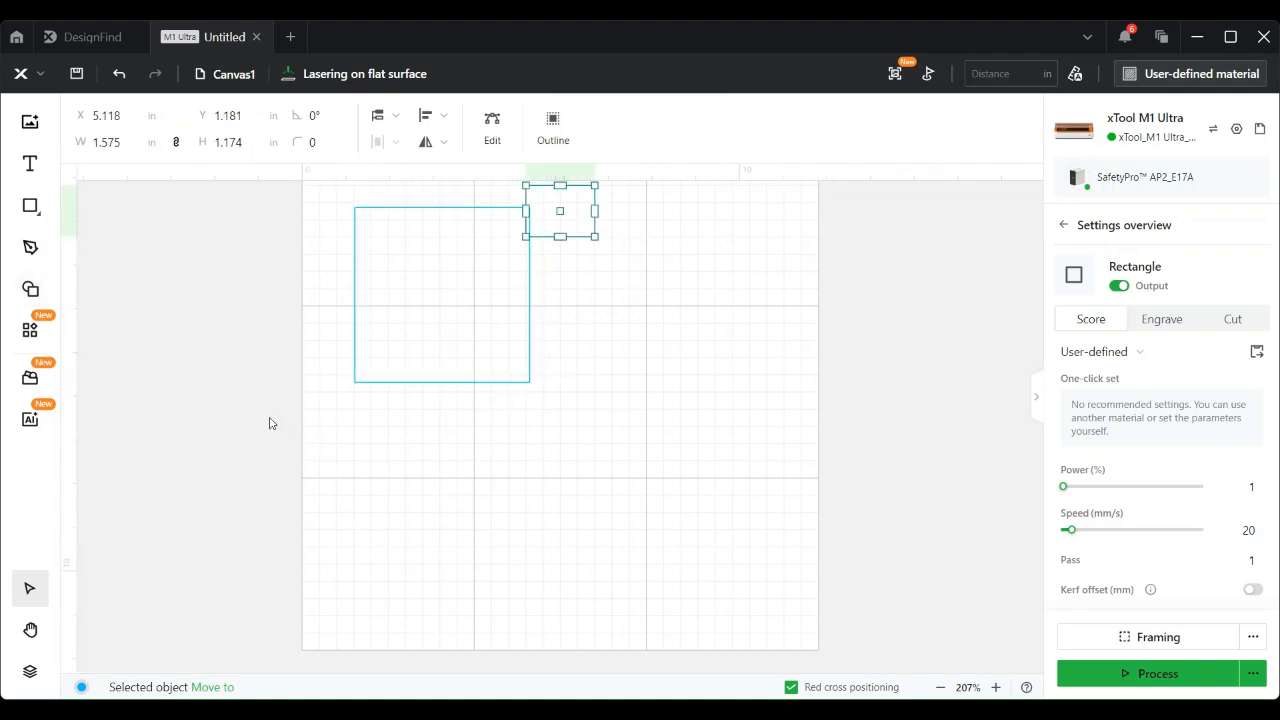
pyautogui.moveTo(594, 240); pyautogui.dragTo(699, 402)
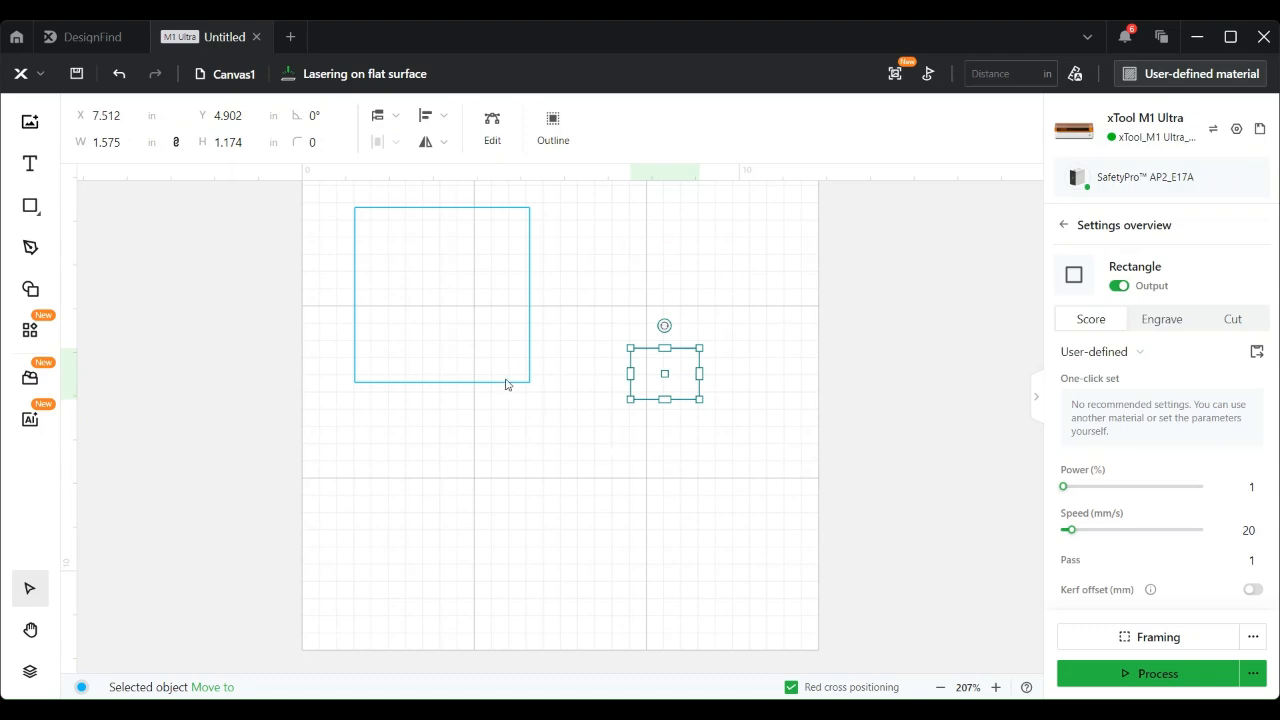
# - Resize the new rectangle to 4 by 4 in with its proportions unlocked and place it beside the existing square
pyautogui.click(176, 146)
pyautogui.moveTo(128, 142); pyautogui.dragTo(72, 142)
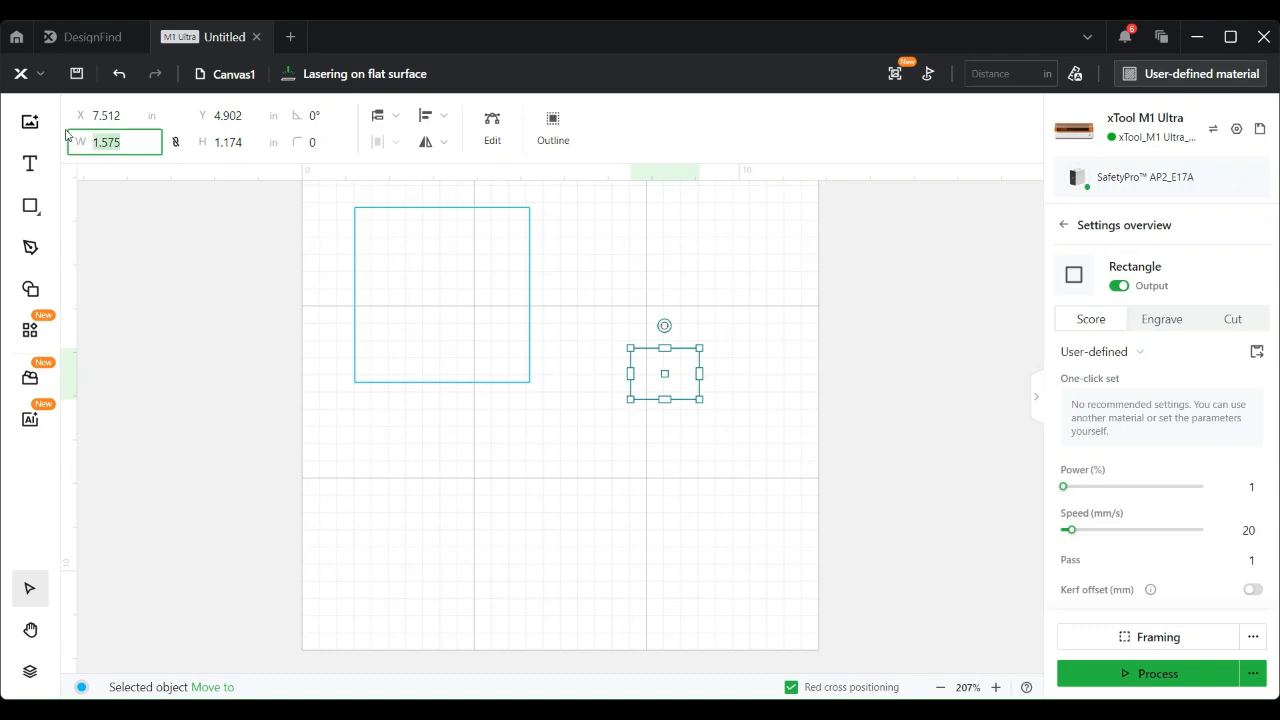
pyautogui.write('4')
pyautogui.click(243, 141)
pyautogui.moveTo(243, 141); pyautogui.dragTo(200, 151)
pyautogui.write('4')
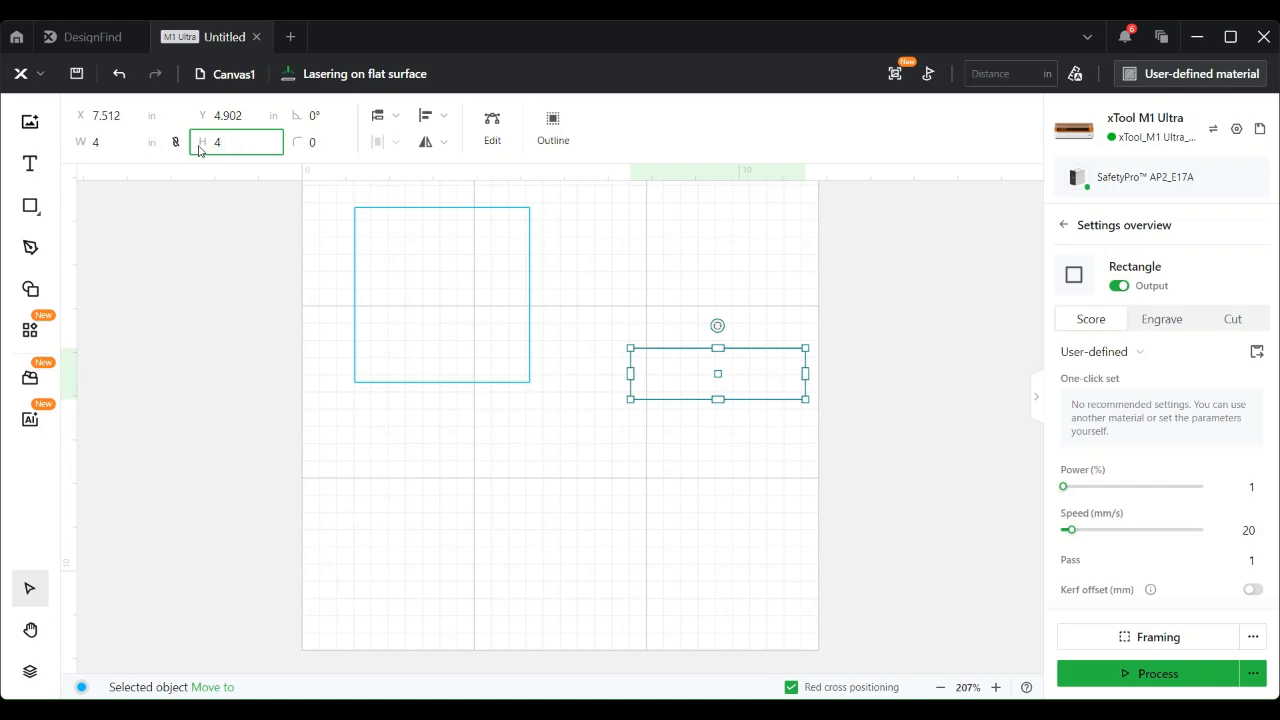
pyautogui.press('Return')
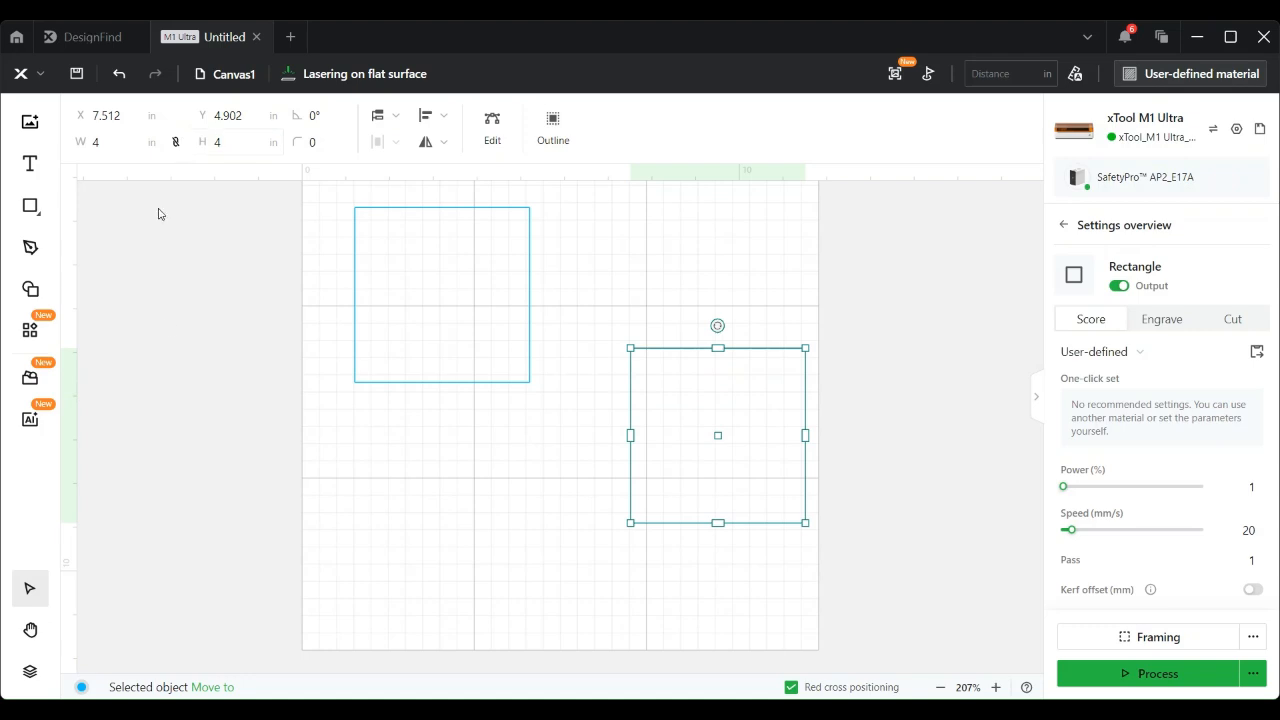
pyautogui.moveTo(718, 440); pyautogui.dragTo(691, 307)
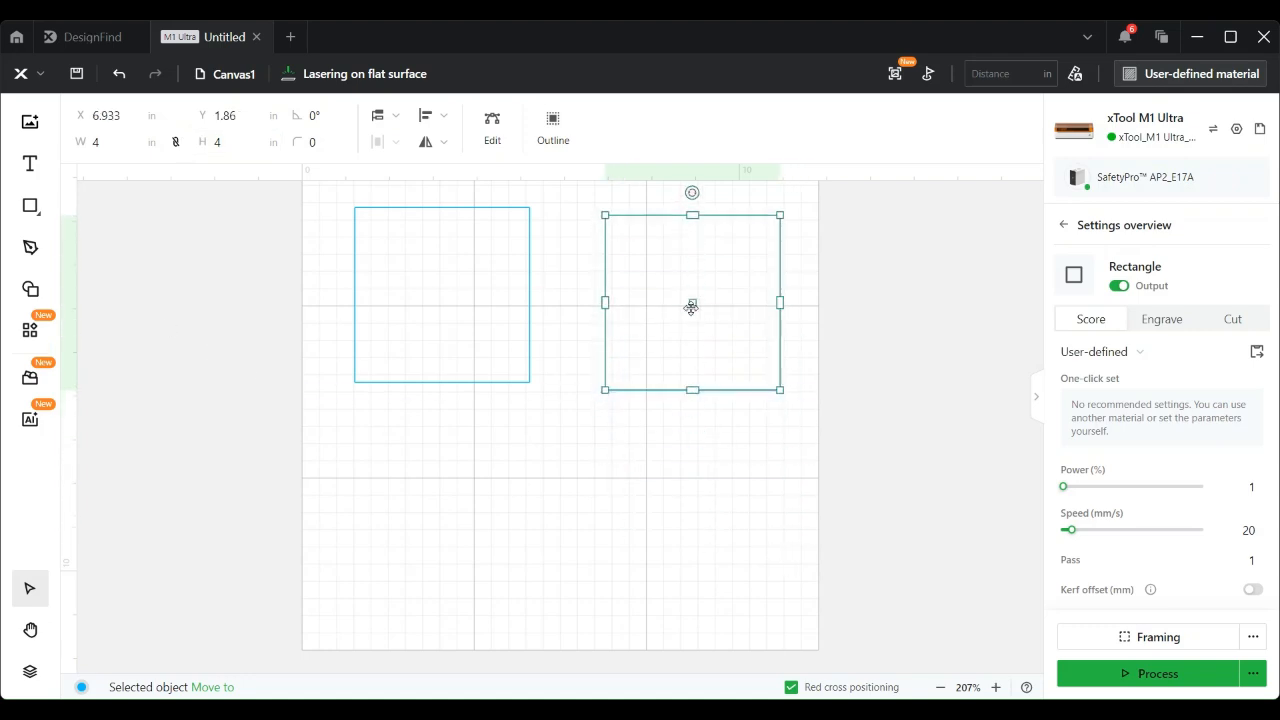
# - Copy the new 4 in square and place two pasted copies below, forming a two-by-two arrangement
pyautogui.rightClick(691, 307)
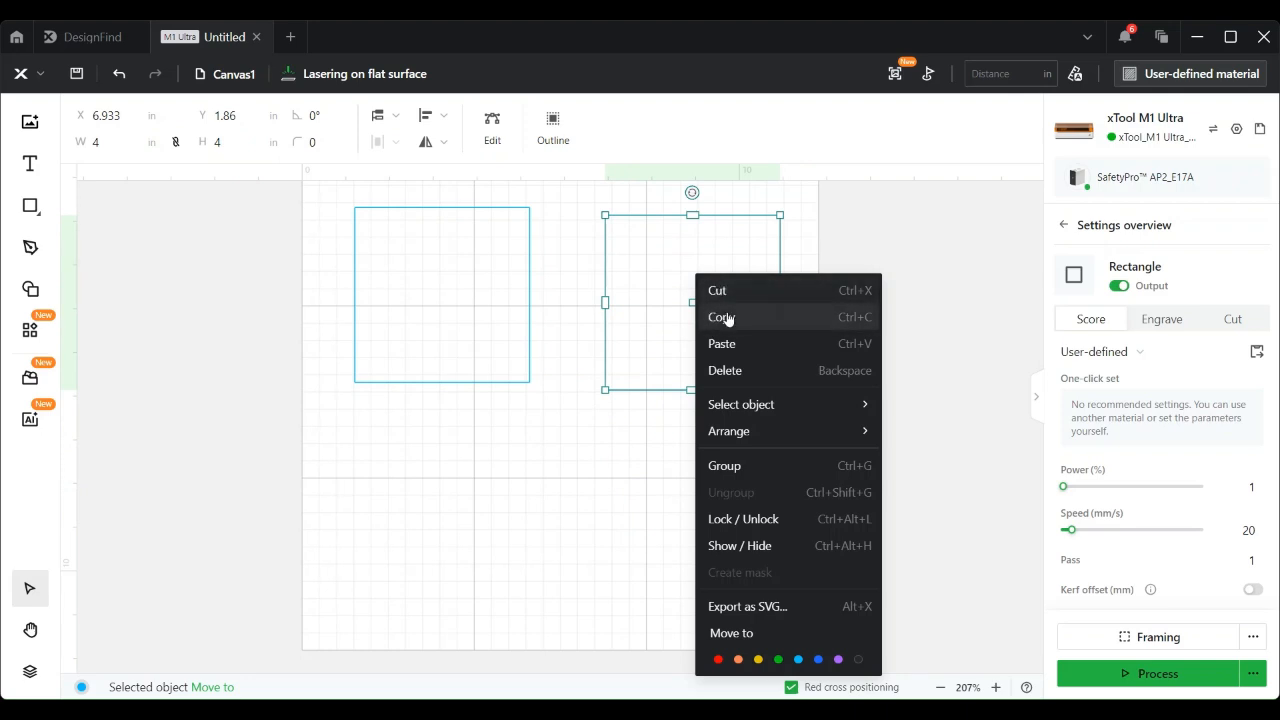
pyautogui.click(726, 318)
pyautogui.click(457, 450)
pyautogui.rightClick(457, 450)
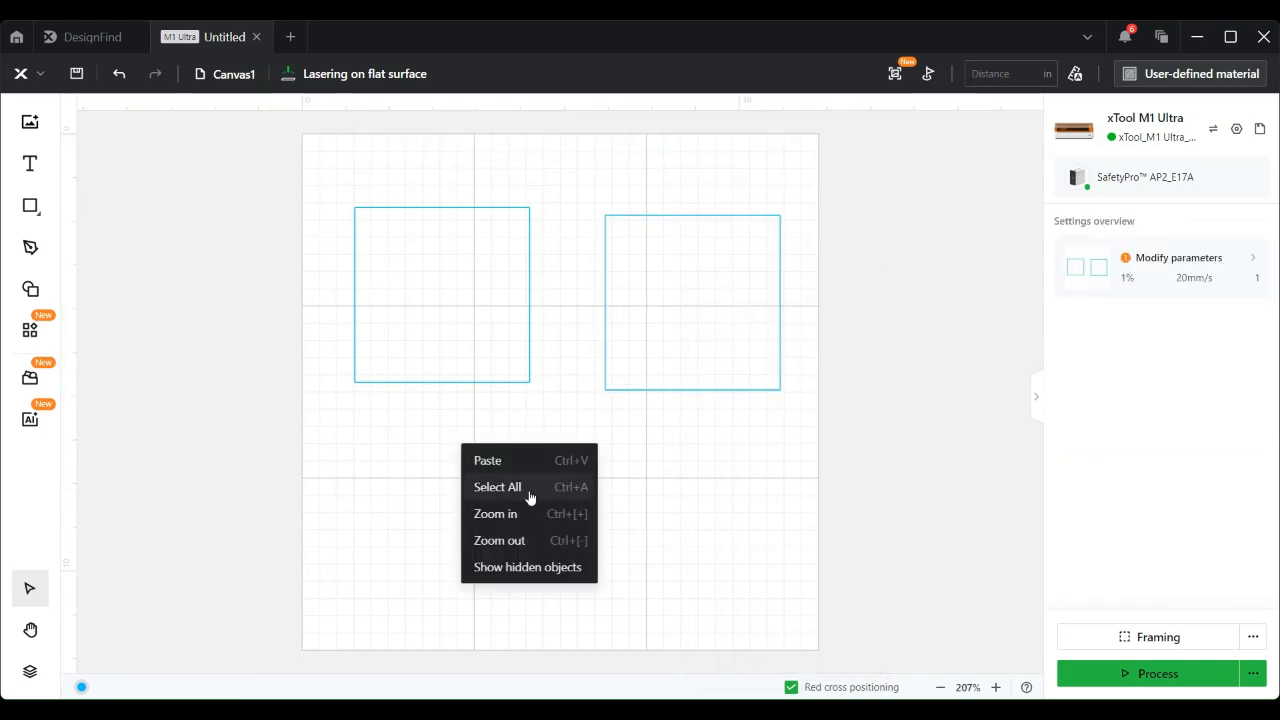
pyautogui.click(506, 460)
pyautogui.moveTo(550, 478); pyautogui.dragTo(448, 453)
pyautogui.rightClick(636, 448)
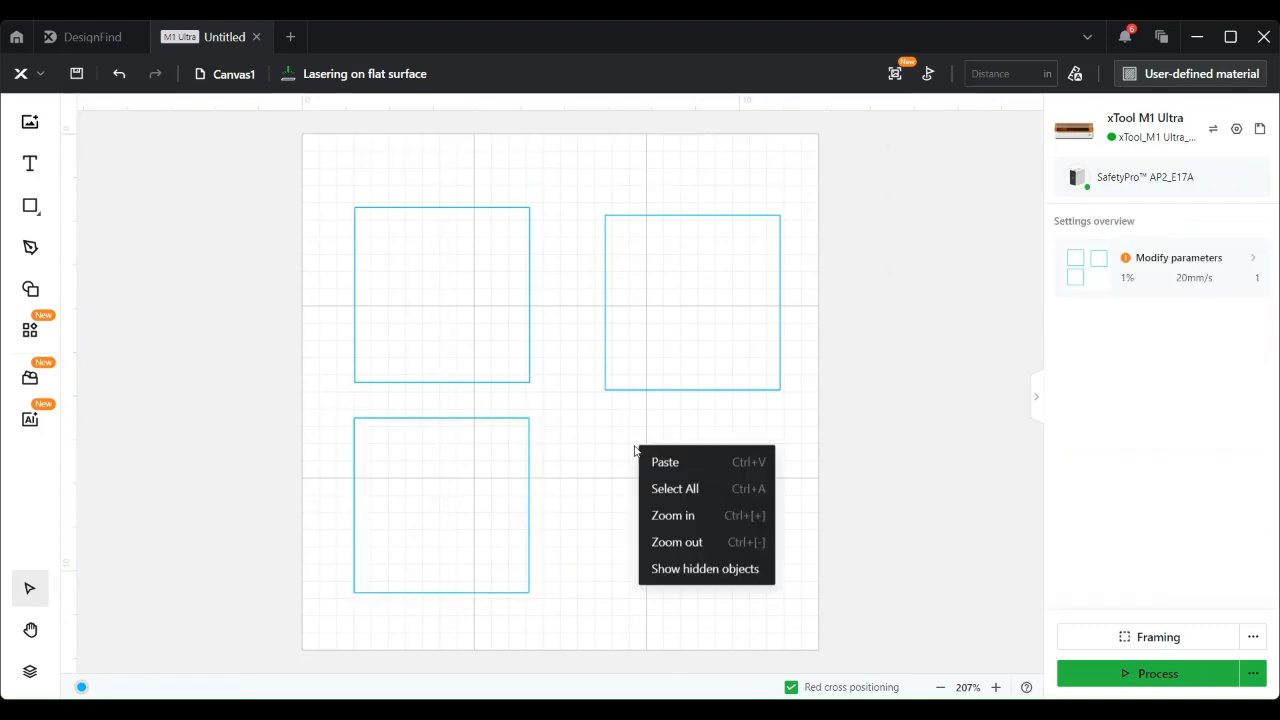
pyautogui.click(653, 461)
pyautogui.moveTo(672, 518); pyautogui.dragTo(646, 494)
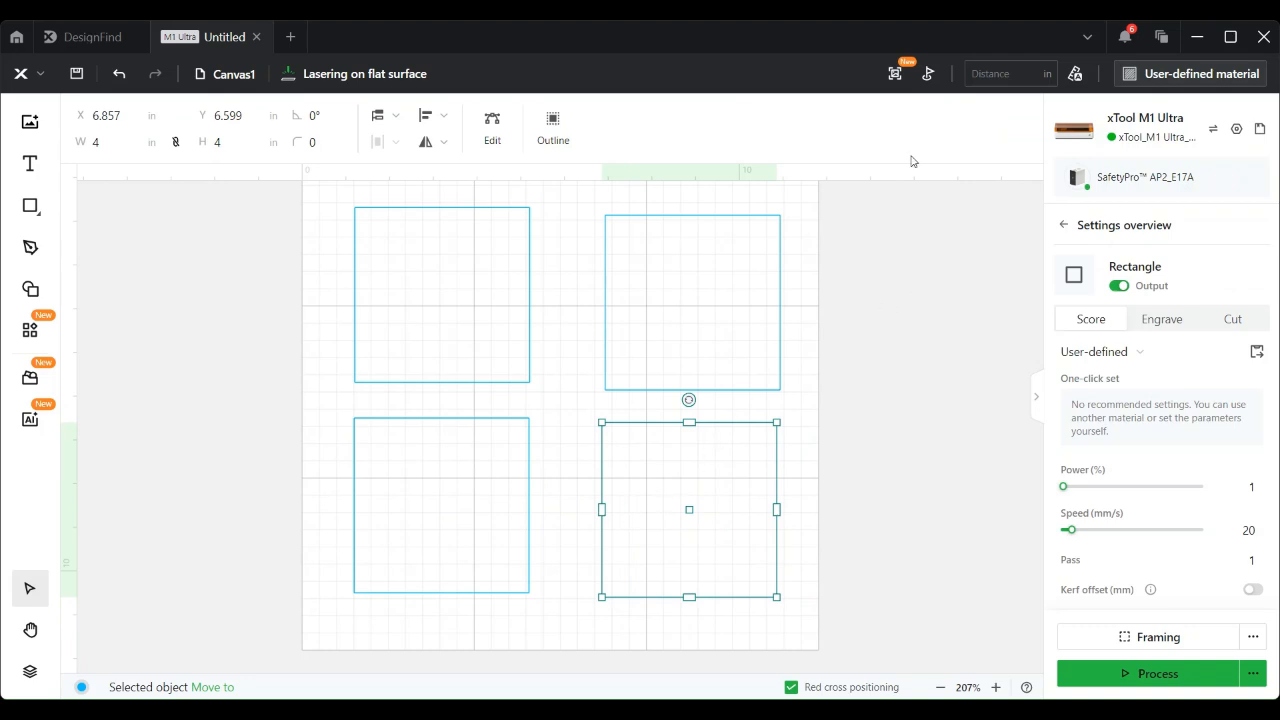
# - Move three of the squares outside the work area and shift the remaining one toward the upper middle of the bed
pyautogui.moveTo(860, 213); pyautogui.dragTo(566, 630)
pyautogui.moveTo(685, 427); pyautogui.dragTo(926, 423)
pyautogui.moveTo(497, 491); pyautogui.dragTo(236, 480)
pyautogui.moveTo(403, 314); pyautogui.dragTo(504, 297)
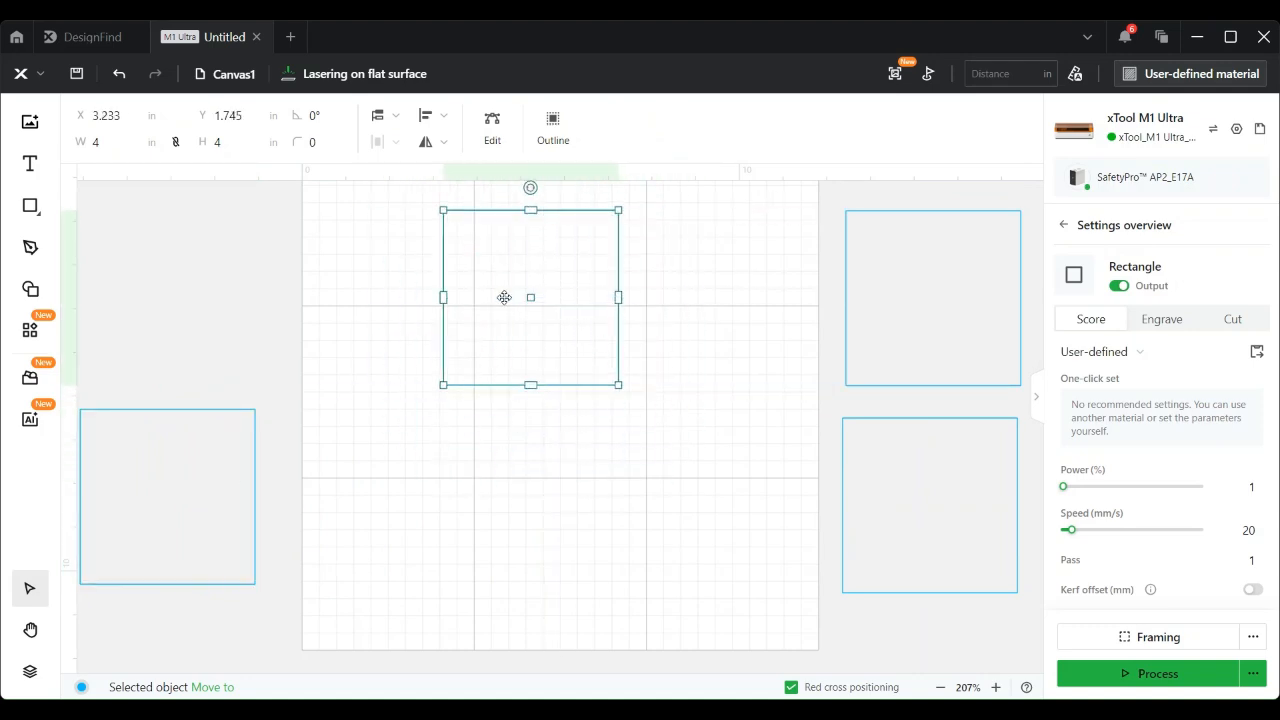
# - Try adding a text object reading L below the remaining square and scaling it down
pyautogui.click(29, 171)
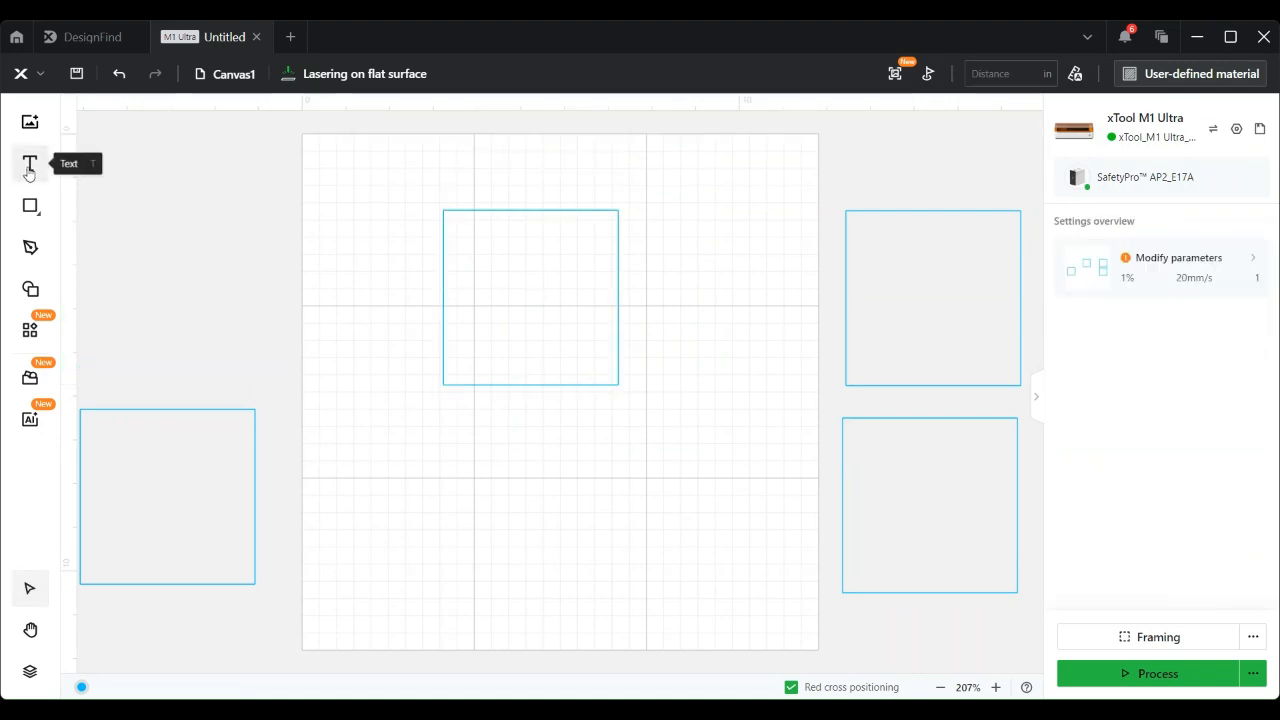
pyautogui.click(551, 454)
pyautogui.click(630, 470)
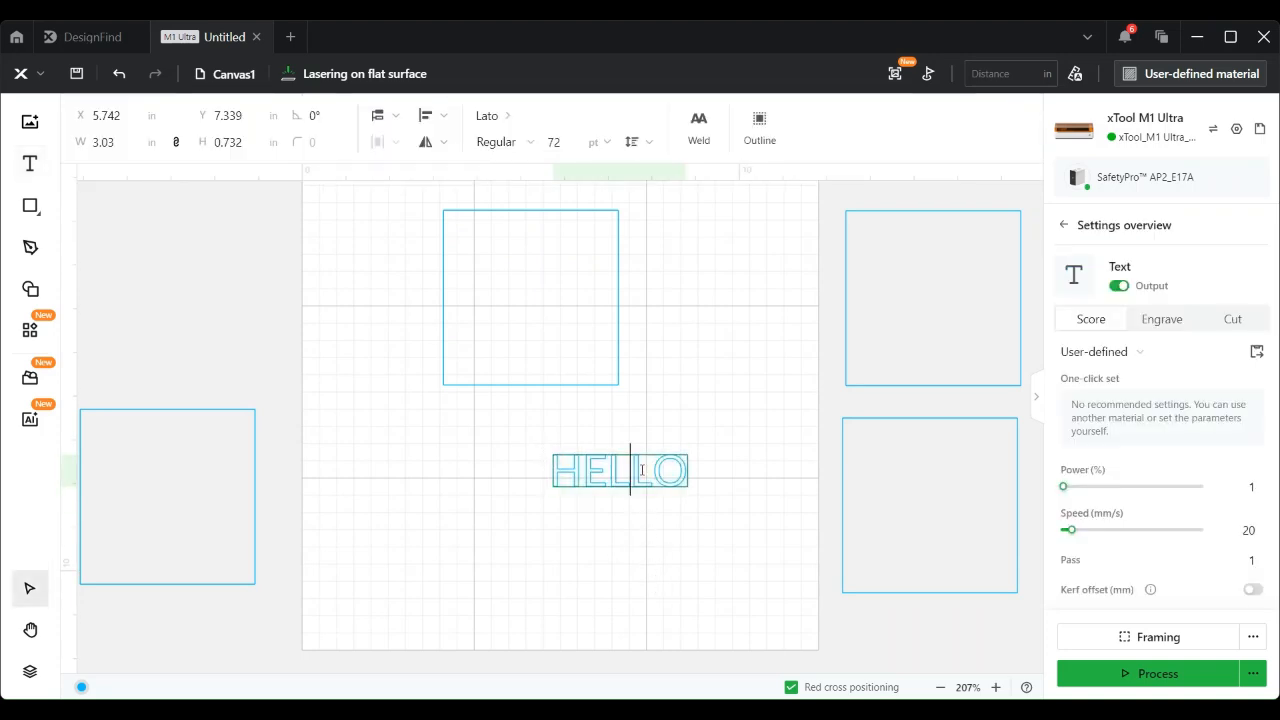
pyautogui.moveTo(686, 471); pyautogui.dragTo(550, 469)
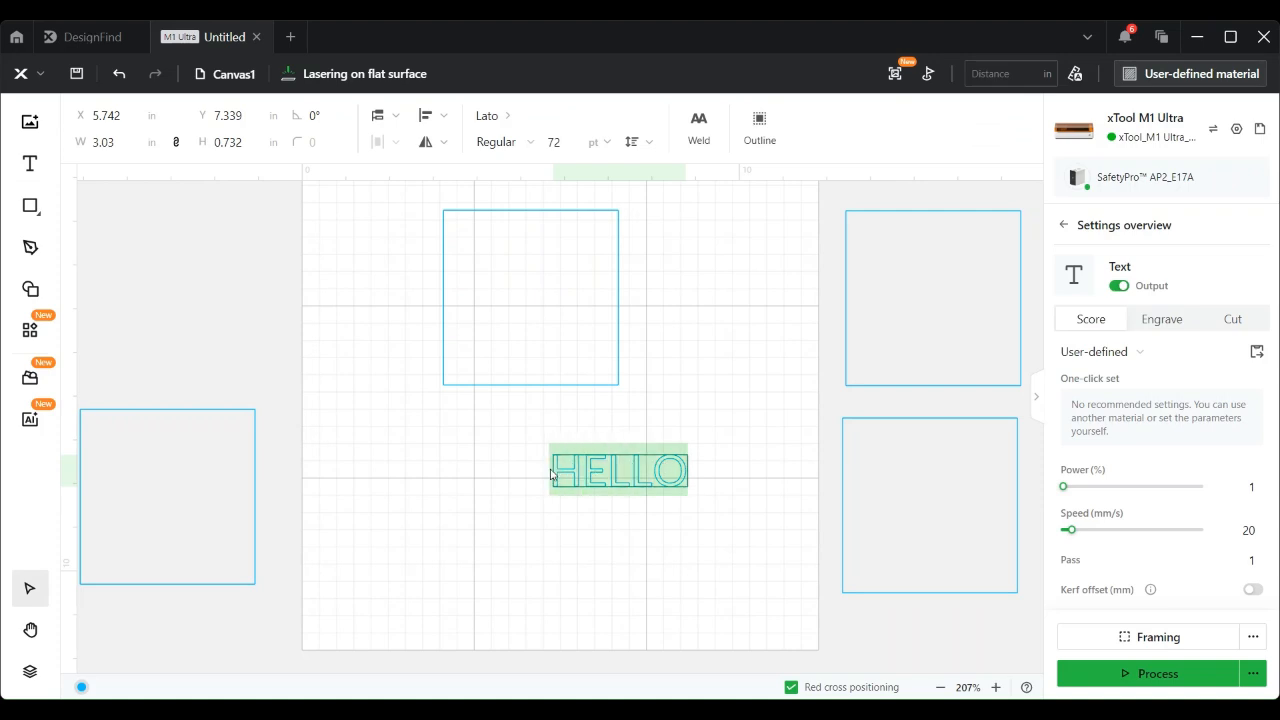
pyautogui.write('LVE')
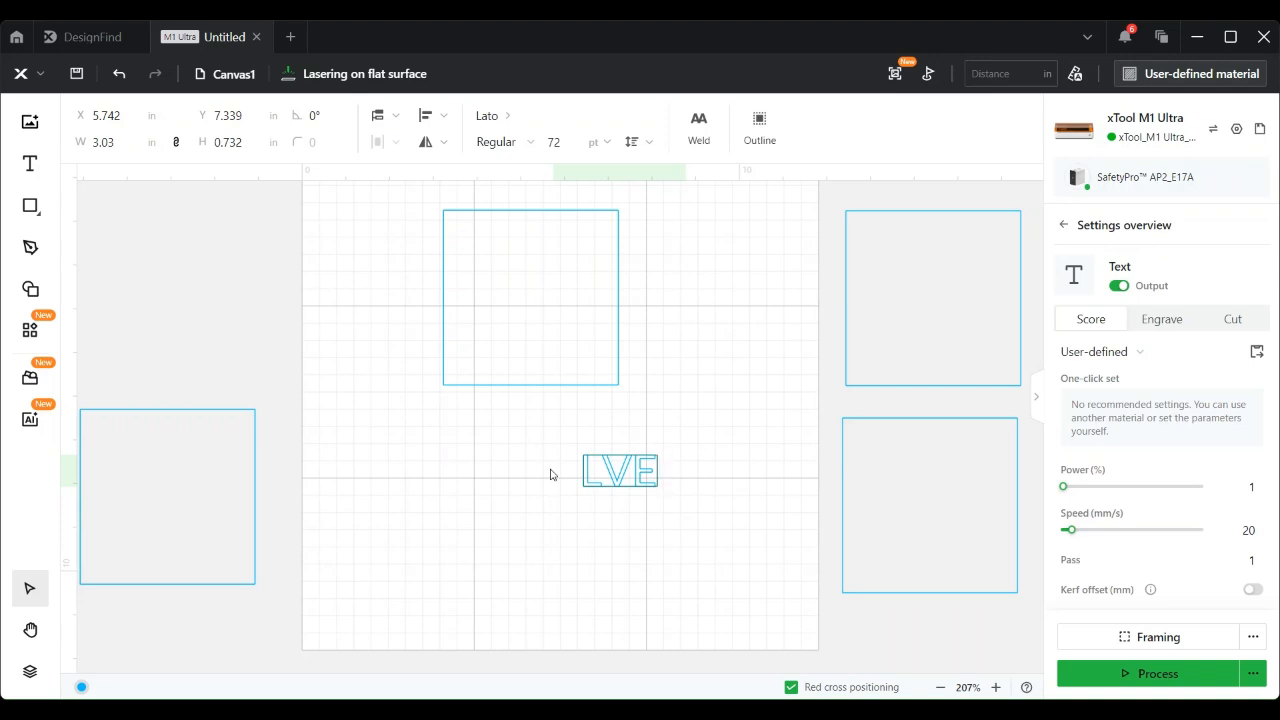
pyautogui.press('BackSpace')
pyautogui.press('BackSpace')
pyautogui.press('BackSpace')
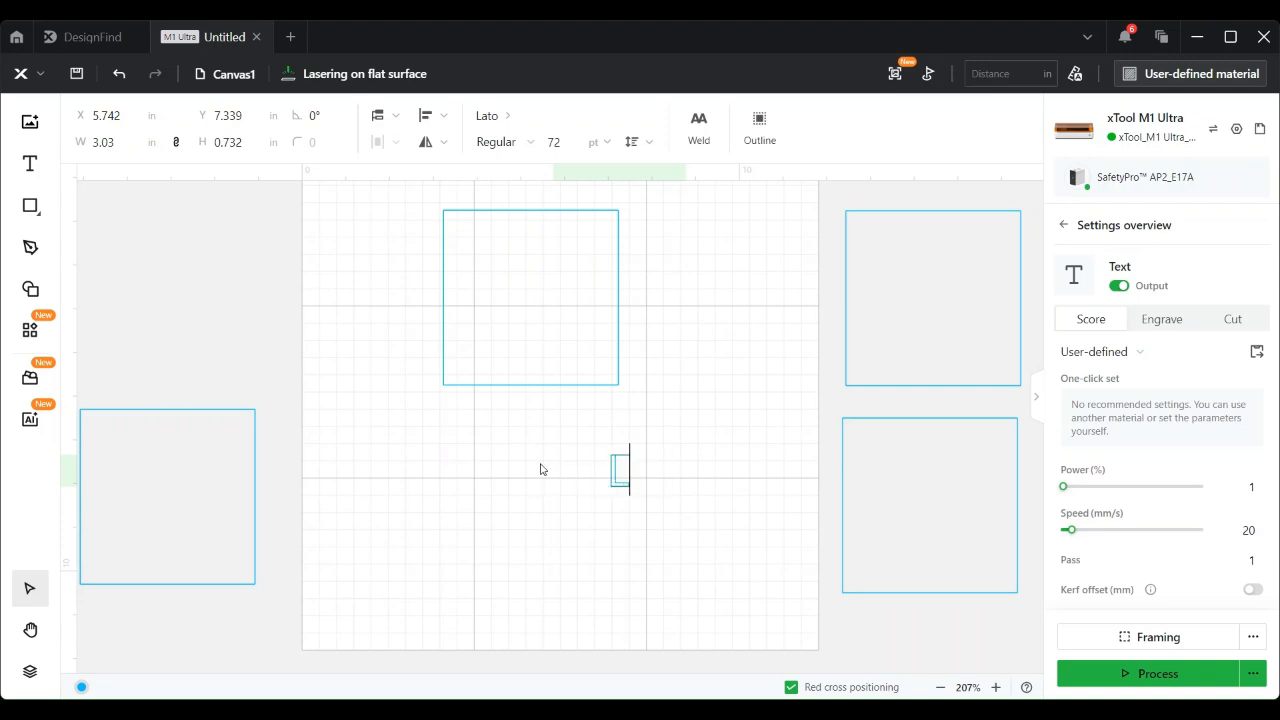
pyautogui.press('Return')
pyautogui.press('Escape')
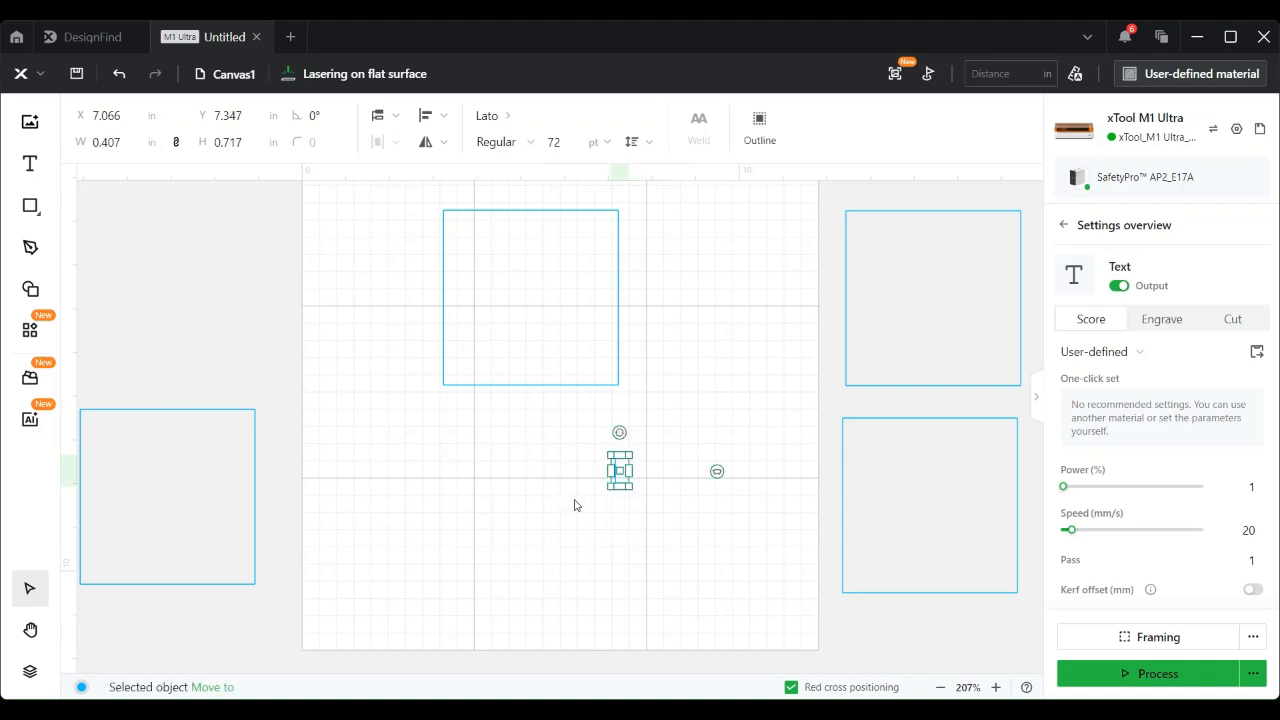
pyautogui.moveTo(677, 441); pyautogui.dragTo(643, 497)
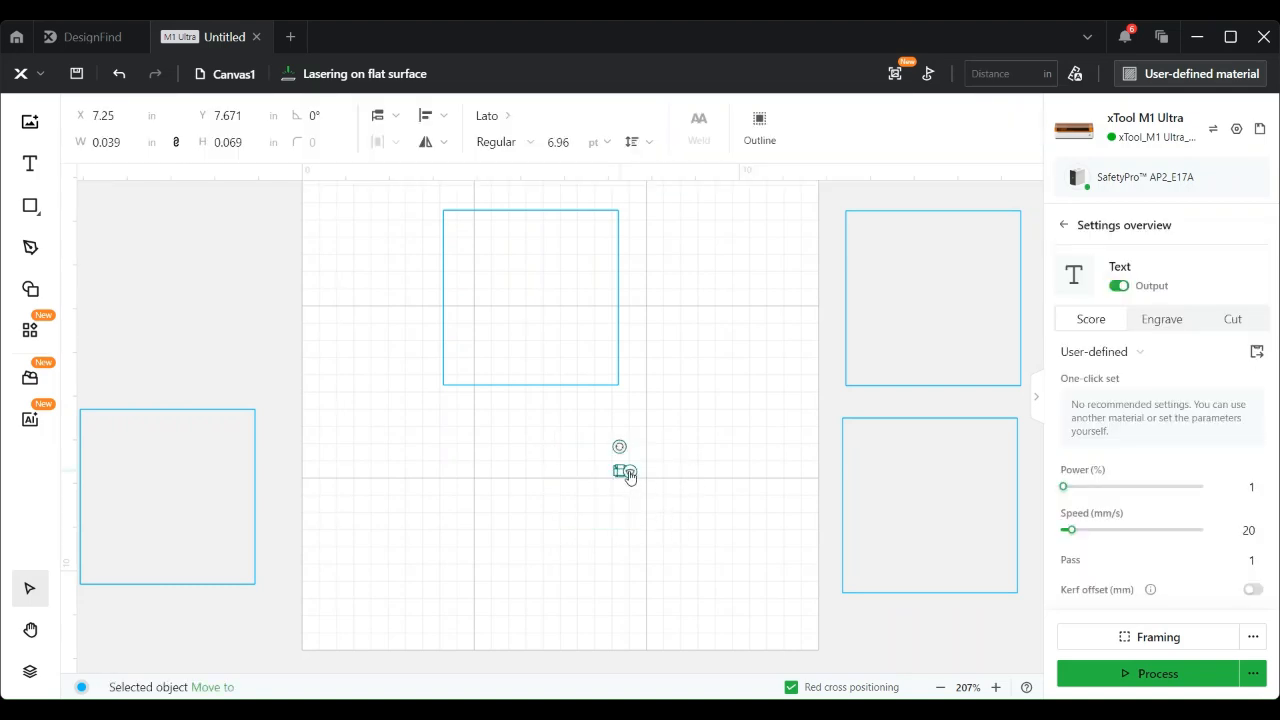
pyautogui.click(653, 491)
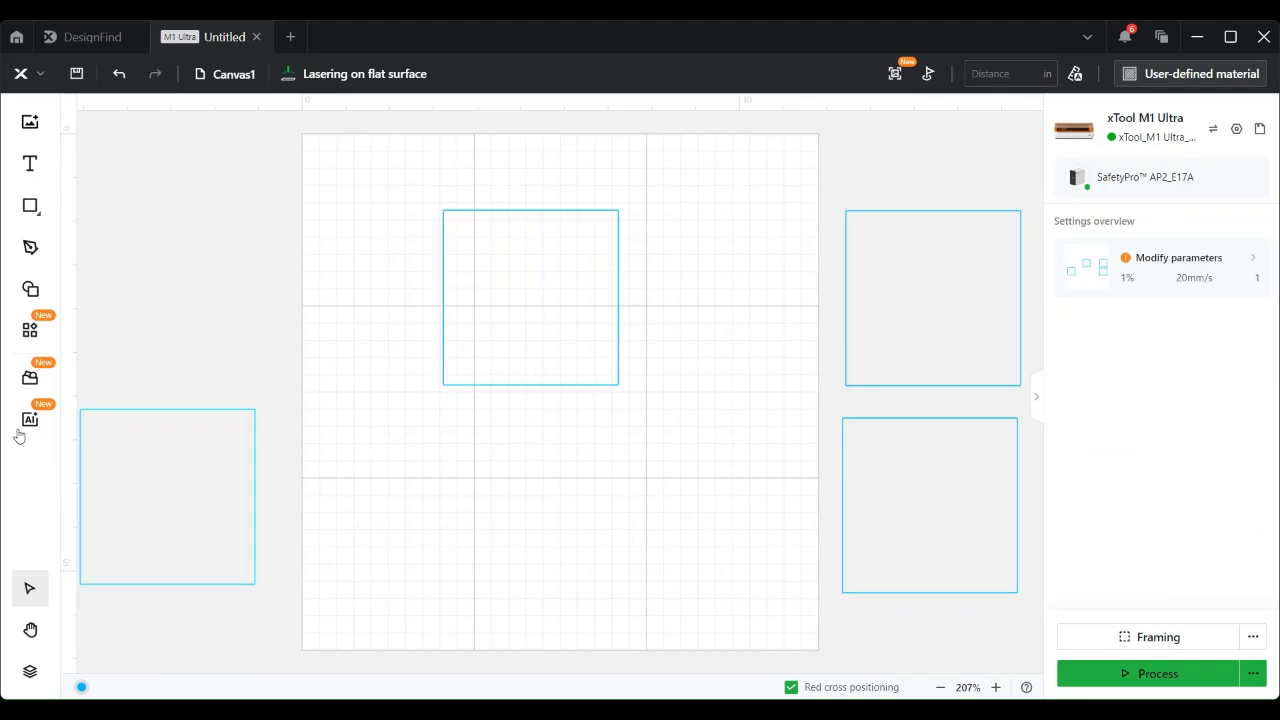
# - Add a new text object reading L in the Lato font below the square on the bed
pyautogui.click(30, 163)
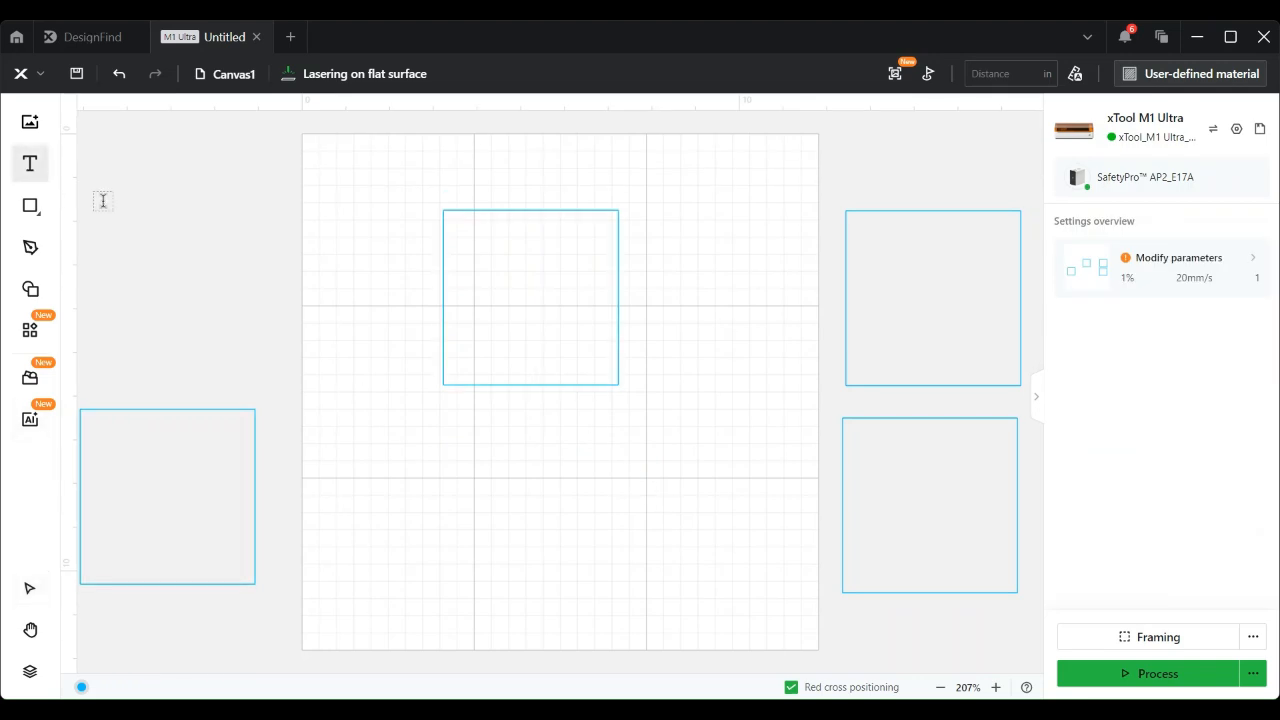
pyautogui.click(518, 481)
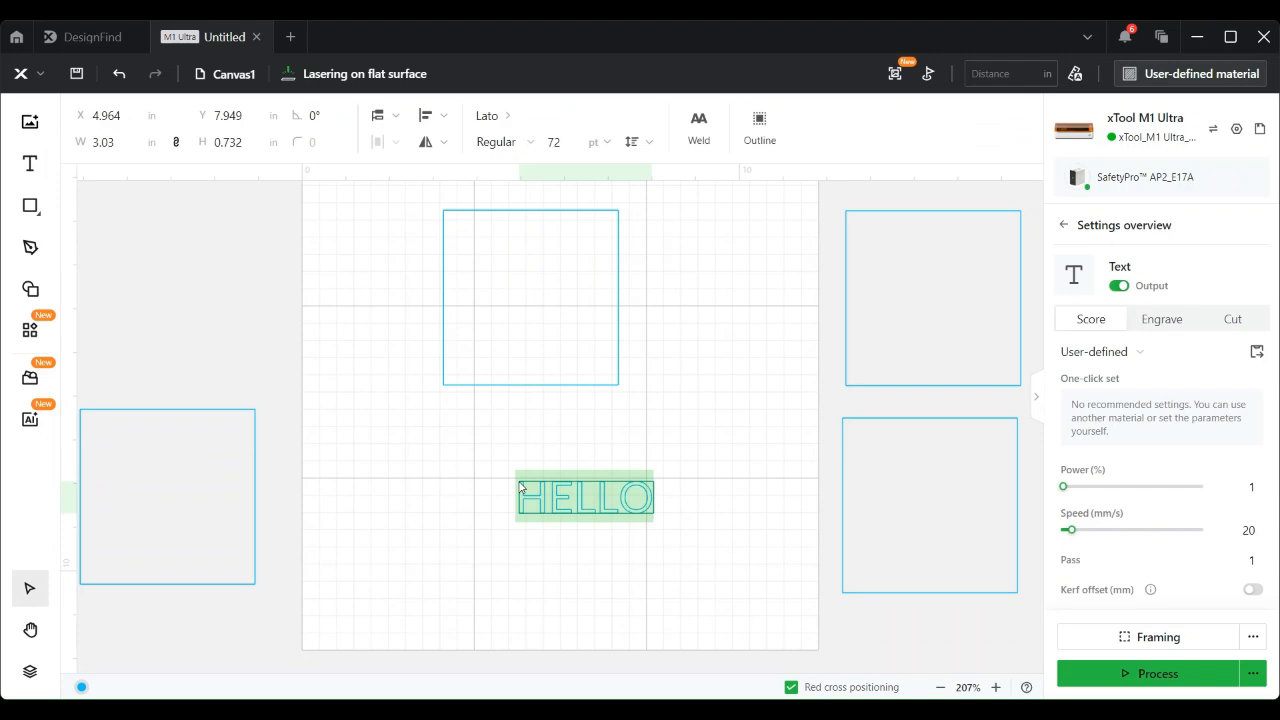
pyautogui.moveTo(614, 500); pyautogui.dragTo(509, 494)
pyautogui.press('BackSpace')
pyautogui.press('BackSpace')
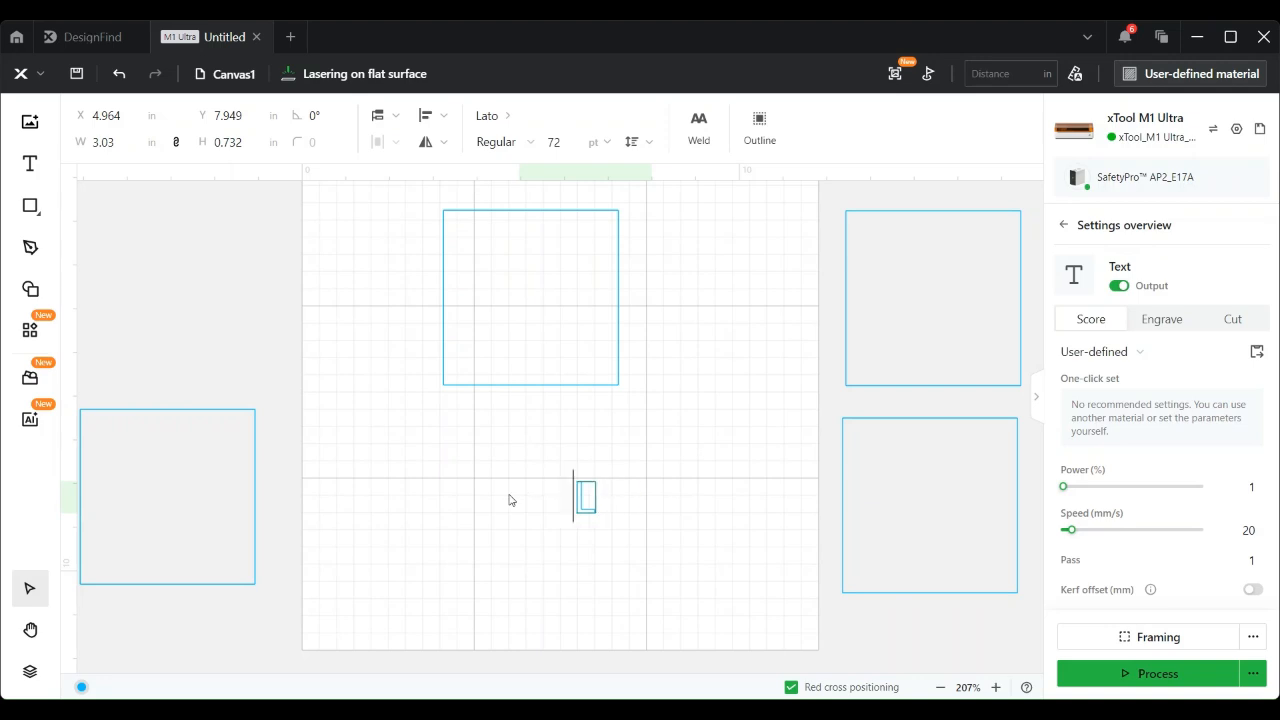
pyautogui.click(660, 511)
pyautogui.click(653, 508)
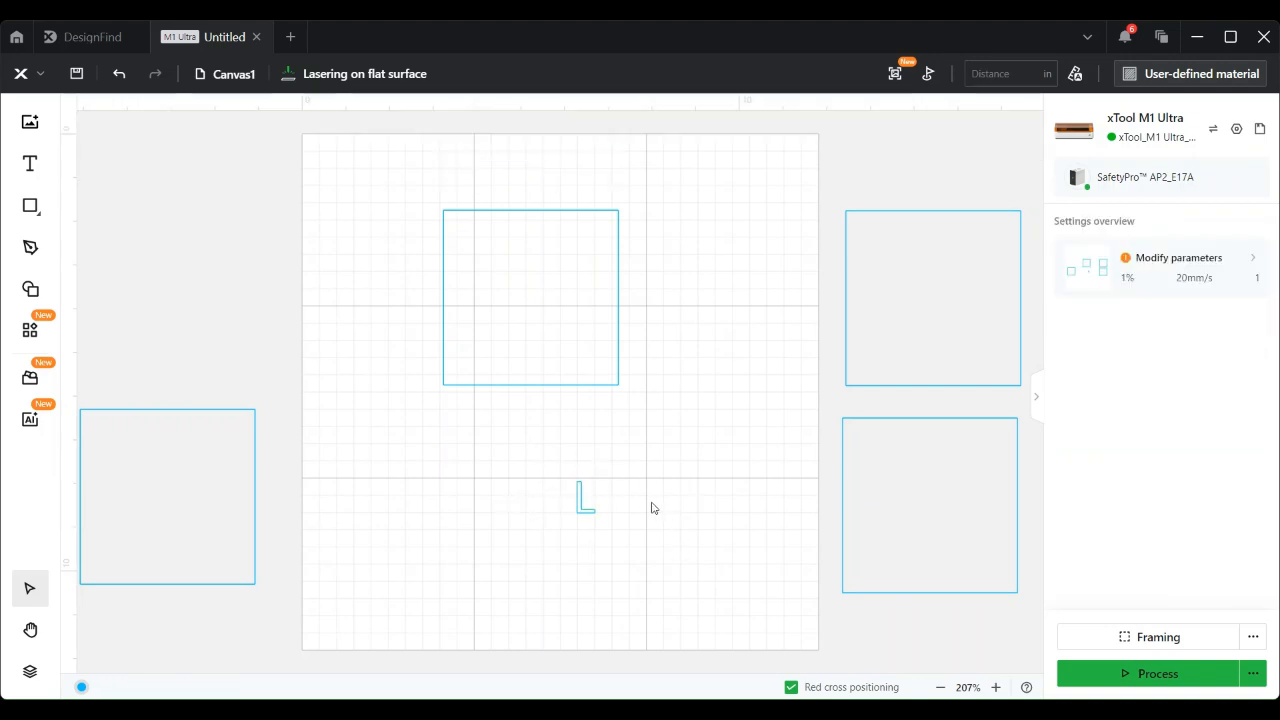
# - Enlarge the letter L to a width of 2 in and place it on the bed to the left of the square
pyautogui.moveTo(586, 500); pyautogui.dragTo(561, 376)
pyautogui.moveTo(489, 314); pyautogui.dragTo(511, 311)
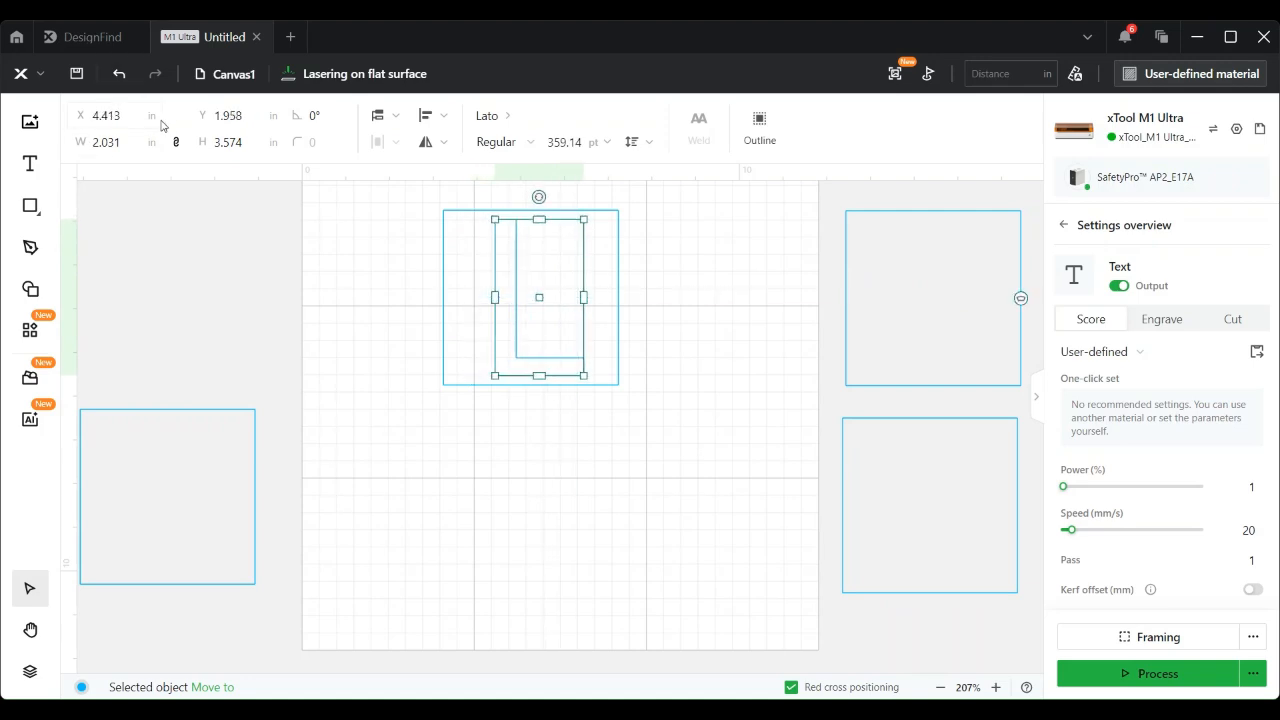
pyautogui.click(132, 140)
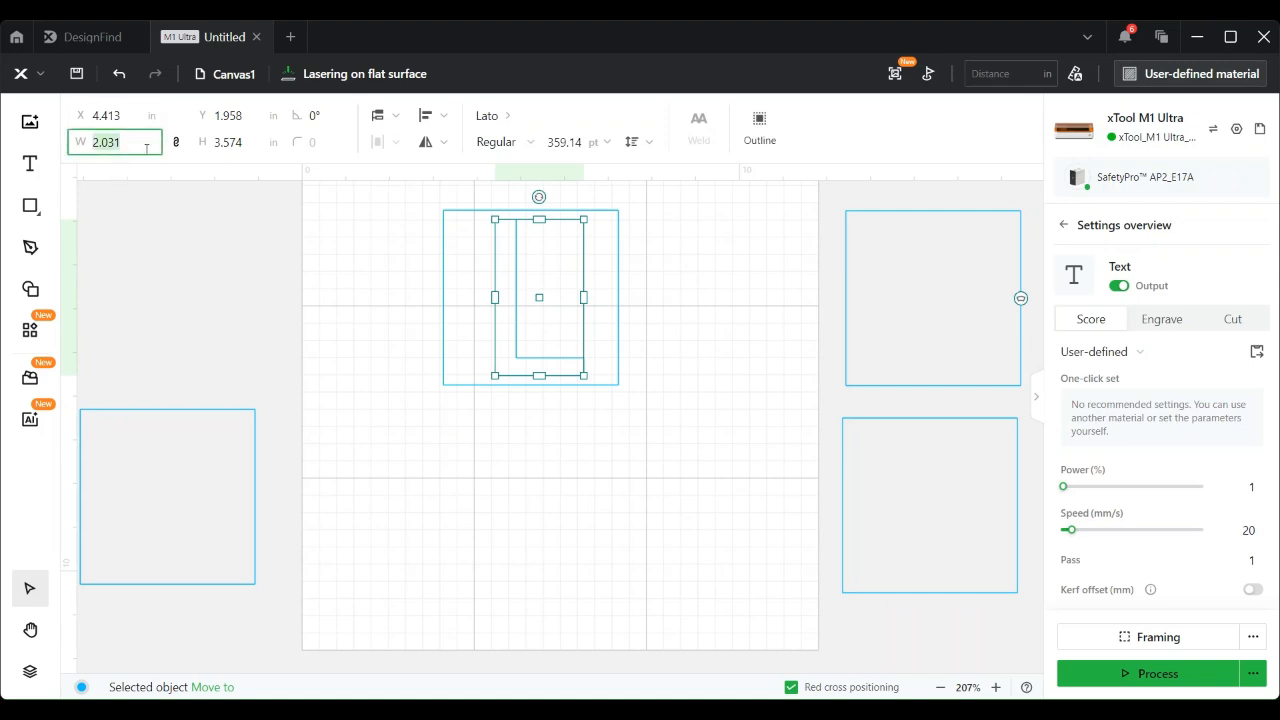
pyautogui.click(133, 140)
pyautogui.press('BackSpace')
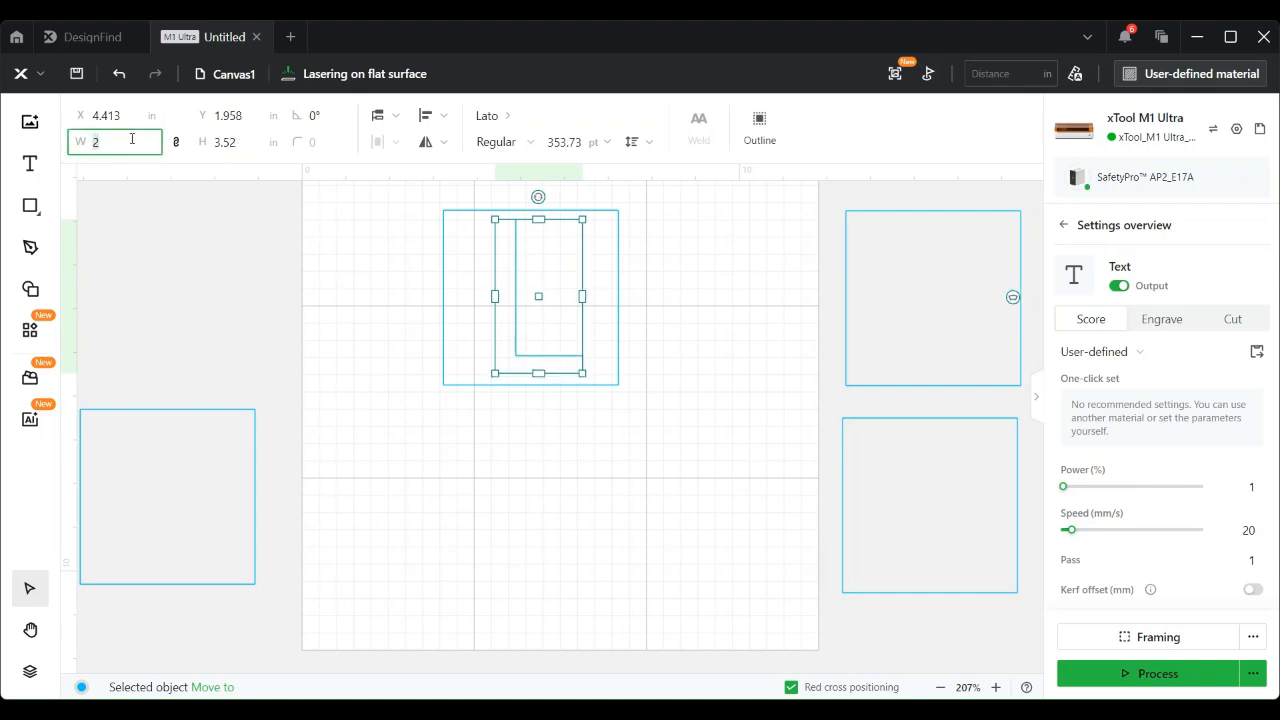
pyautogui.press('Return')
pyautogui.moveTo(503, 363); pyautogui.dragTo(324, 353)
pyautogui.click(414, 517)
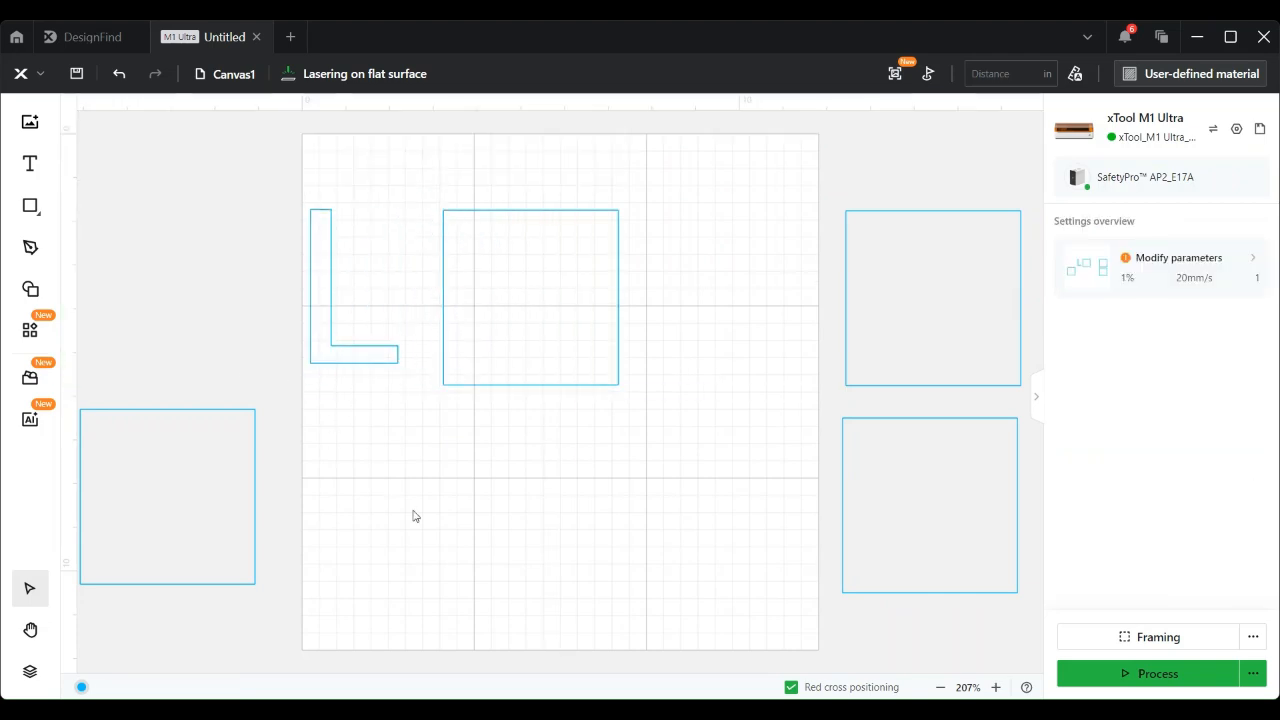
# - Add a text object reading V below the square and set its width to 2 in
pyautogui.click(25, 164)
pyautogui.click(455, 468)
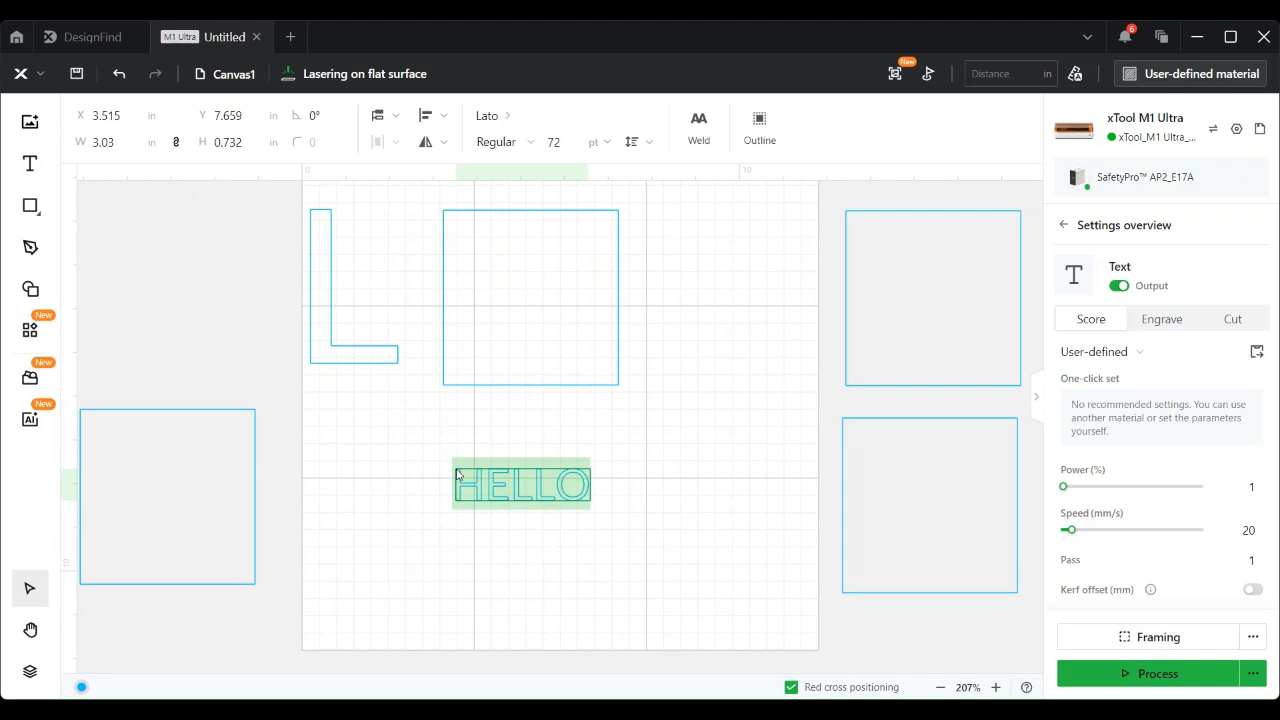
pyautogui.write('V')
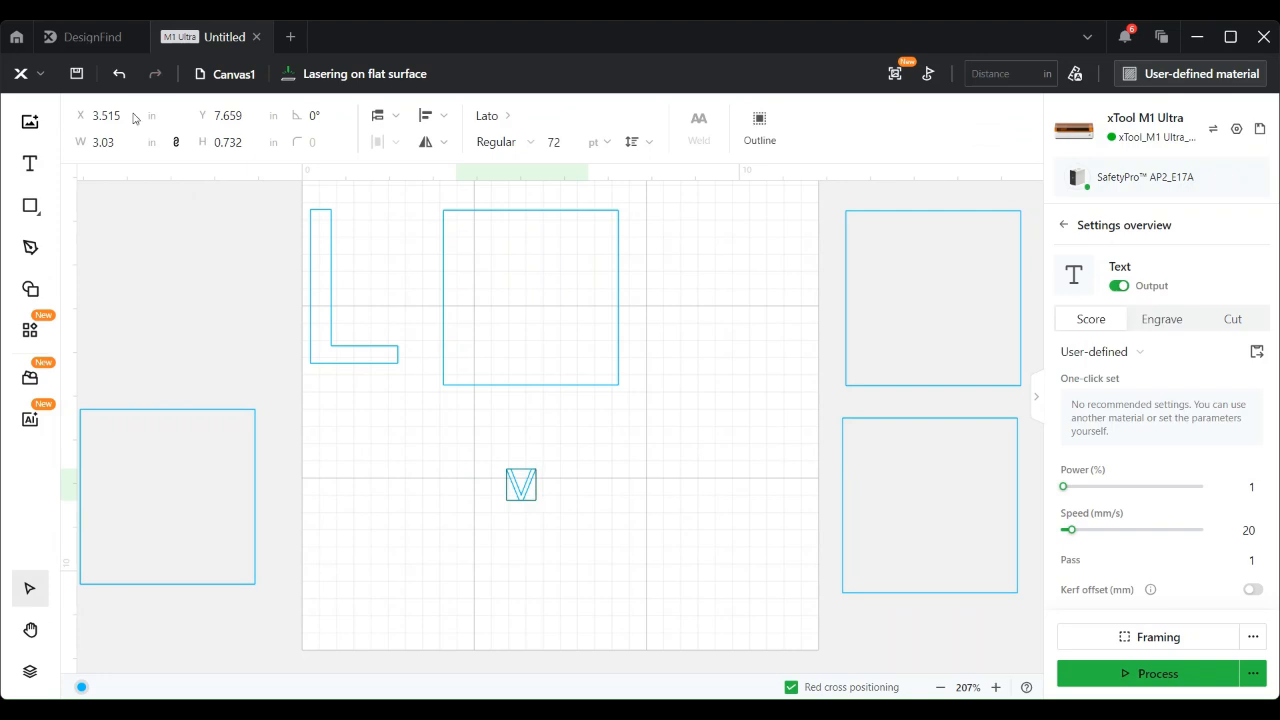
pyautogui.moveTo(106, 145); pyautogui.dragTo(83, 149)
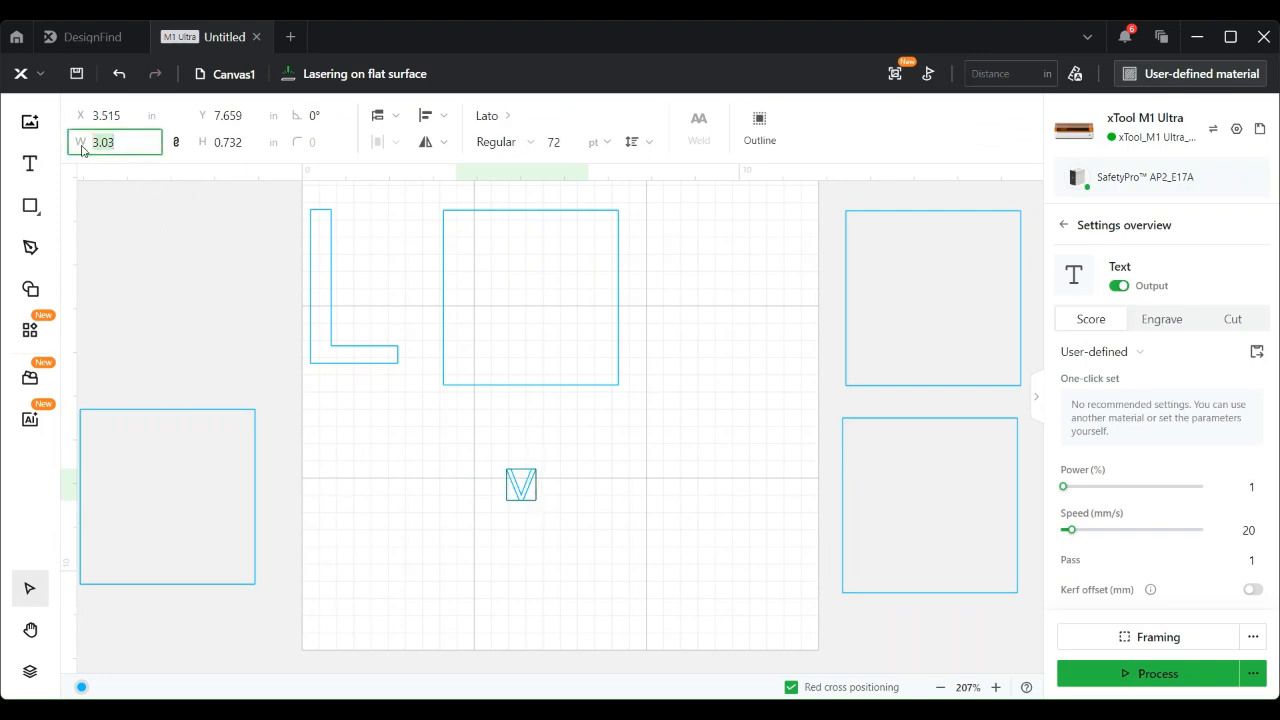
pyautogui.write('2')
pyautogui.press('Return')
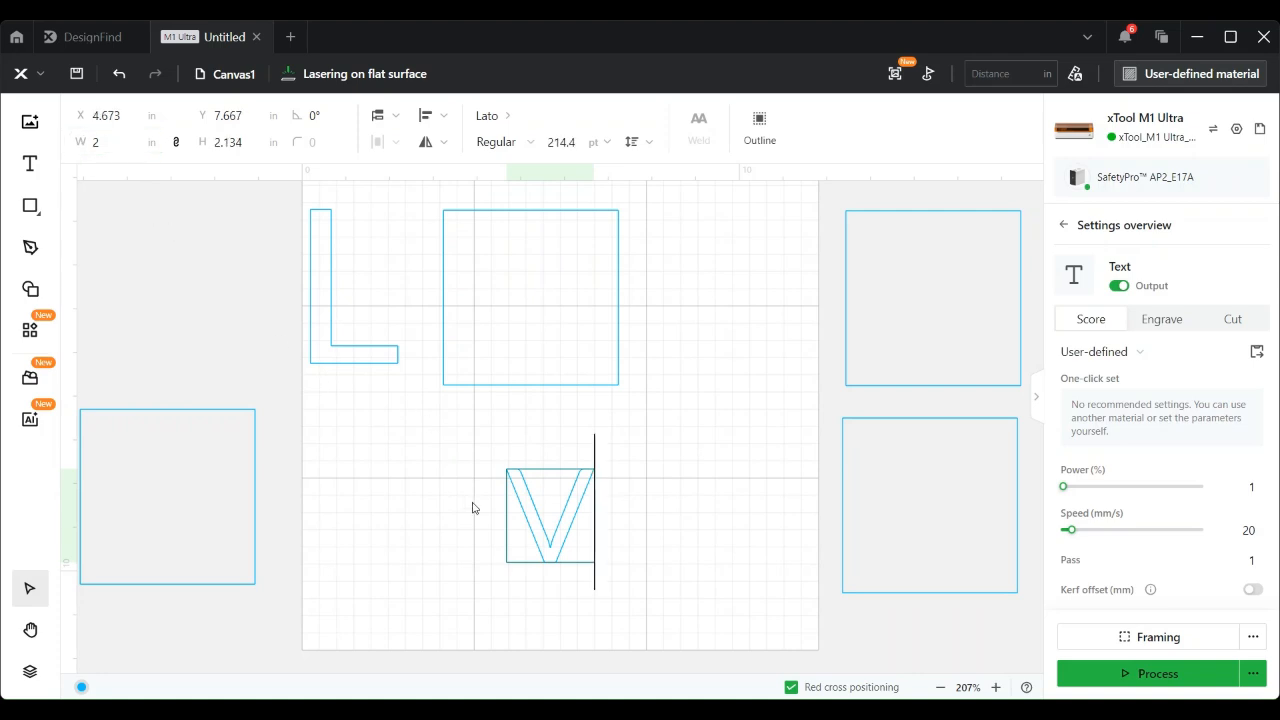
pyautogui.click(546, 436)
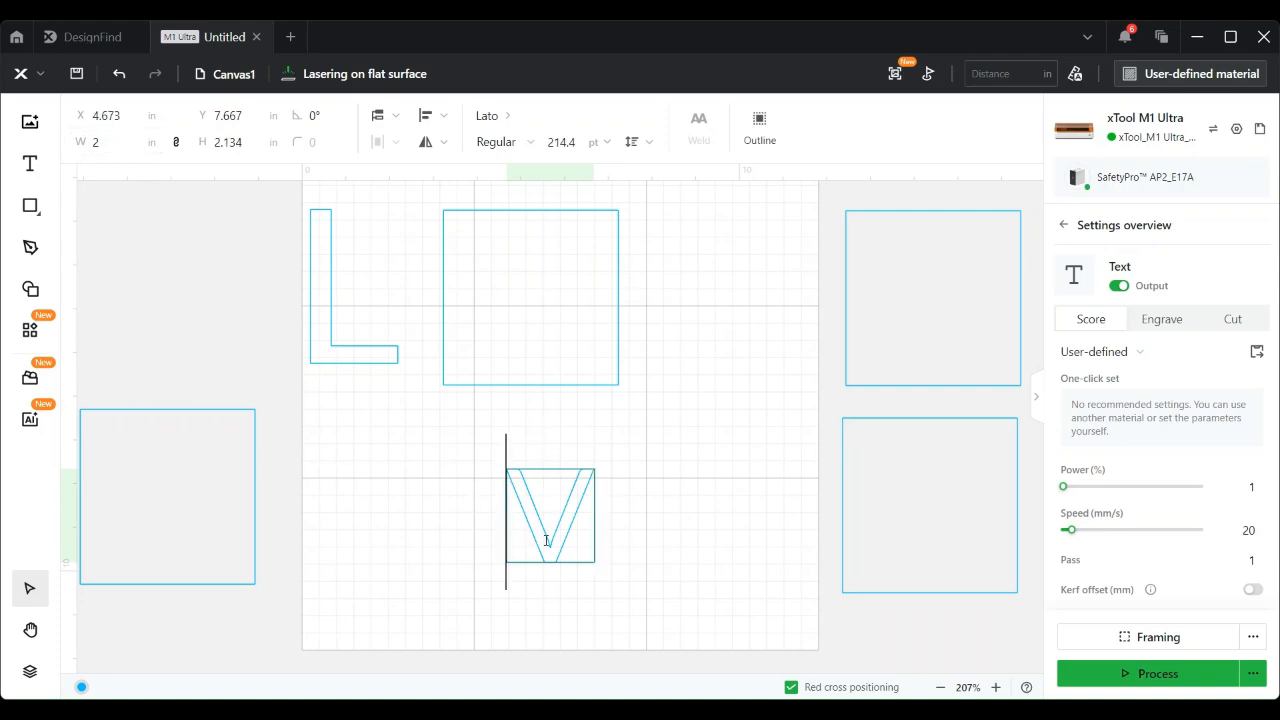
pyautogui.click(574, 509)
# - Check the V's fit inside the square and move it below the letter L
pyautogui.moveTo(555, 521); pyautogui.dragTo(536, 323)
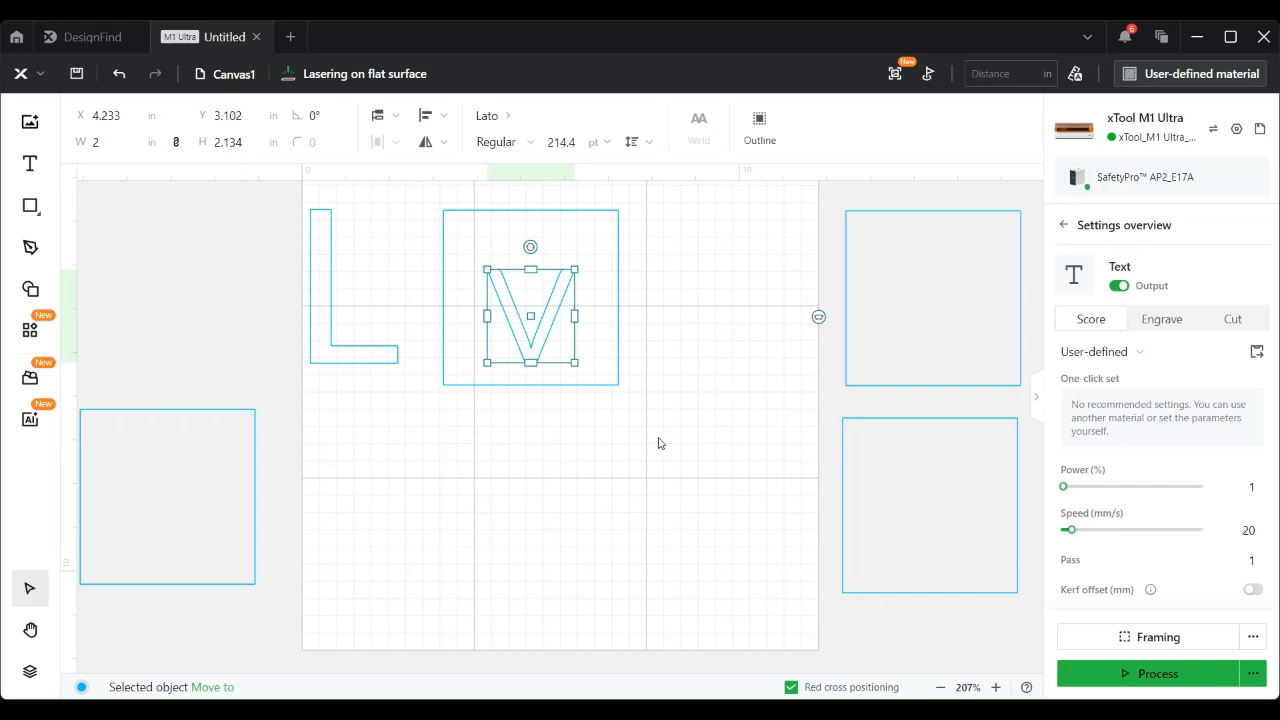
pyautogui.click(660, 442)
pyautogui.moveTo(533, 357); pyautogui.dragTo(363, 466)
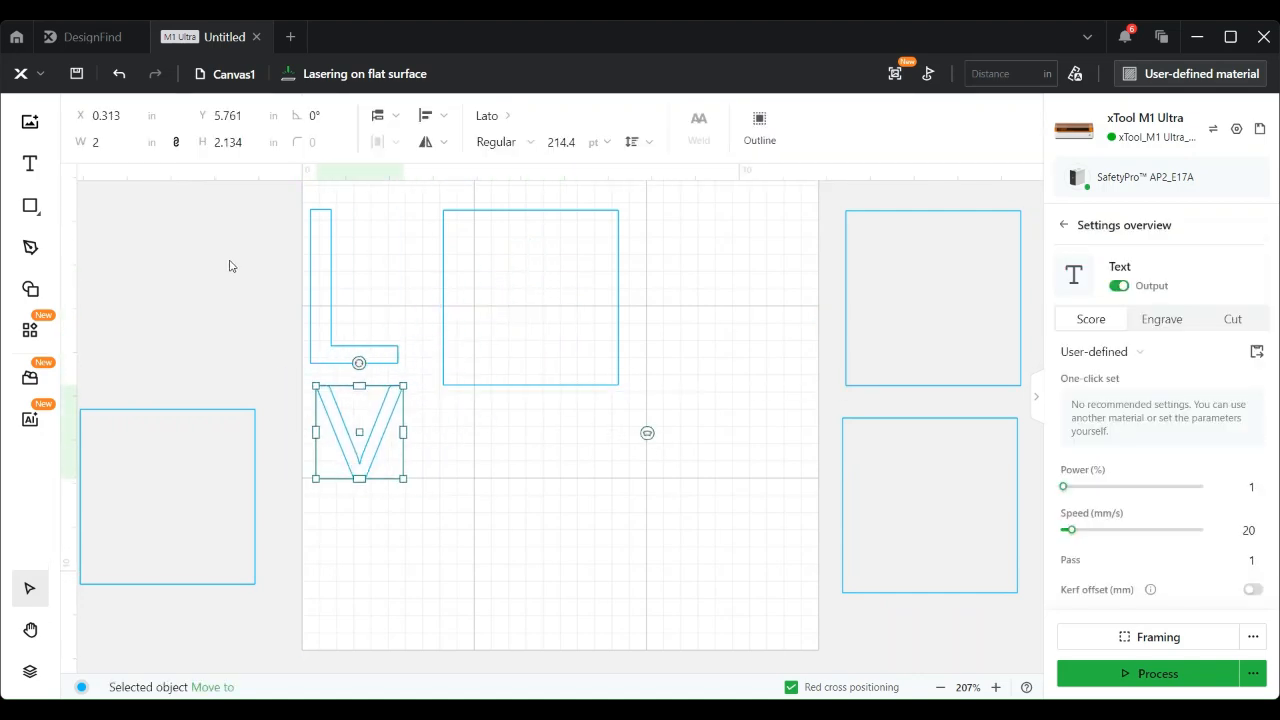
# - Add a text object reading E below the square and set its width to 2 in
pyautogui.click(30, 163)
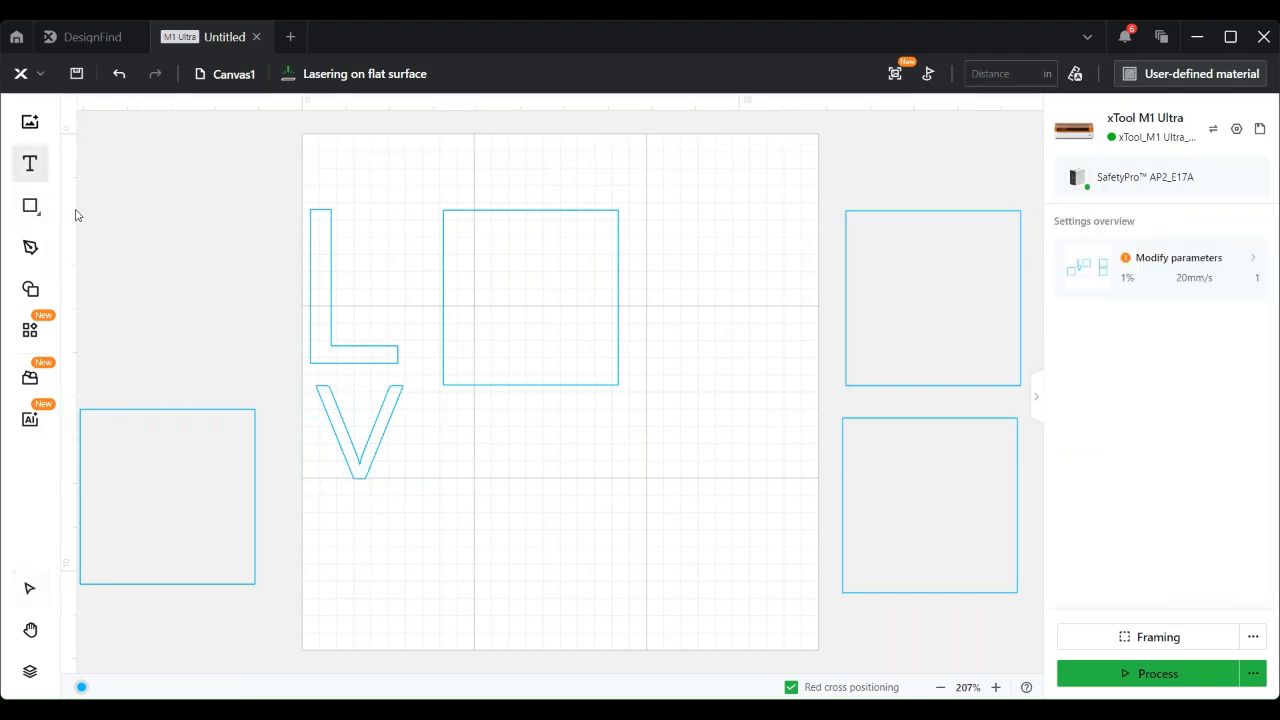
pyautogui.click(519, 472)
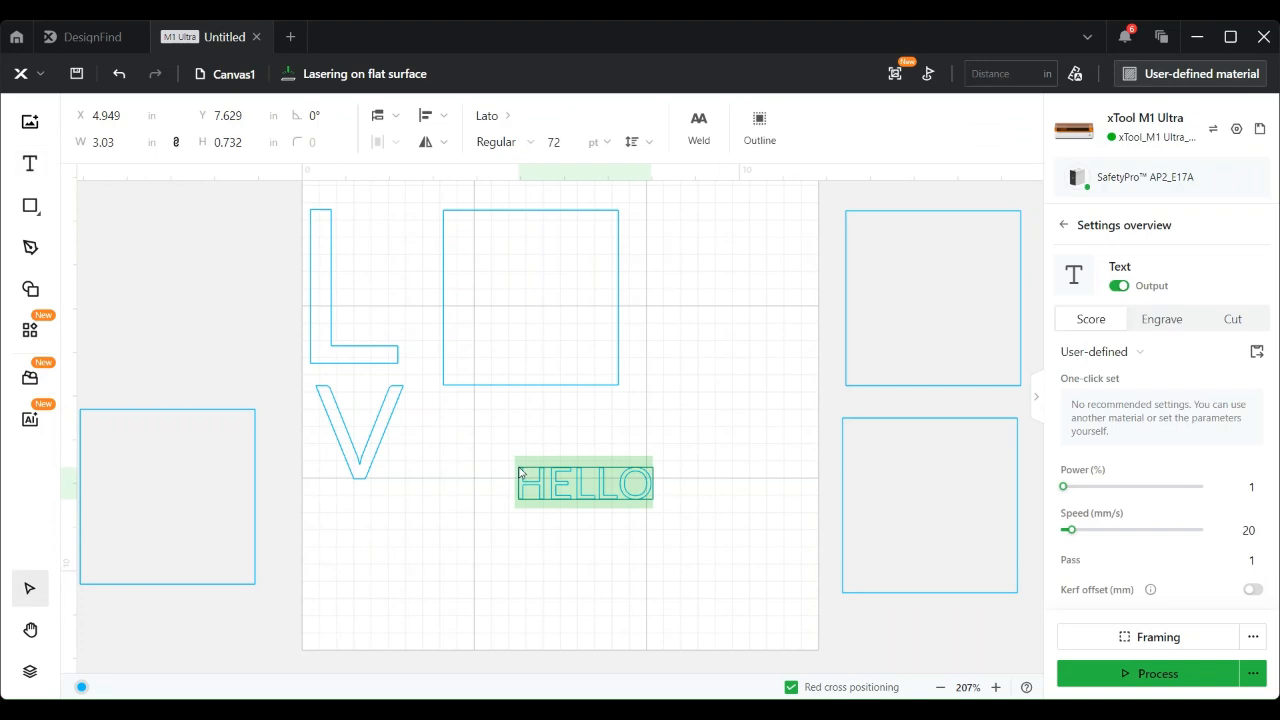
pyautogui.write('E')
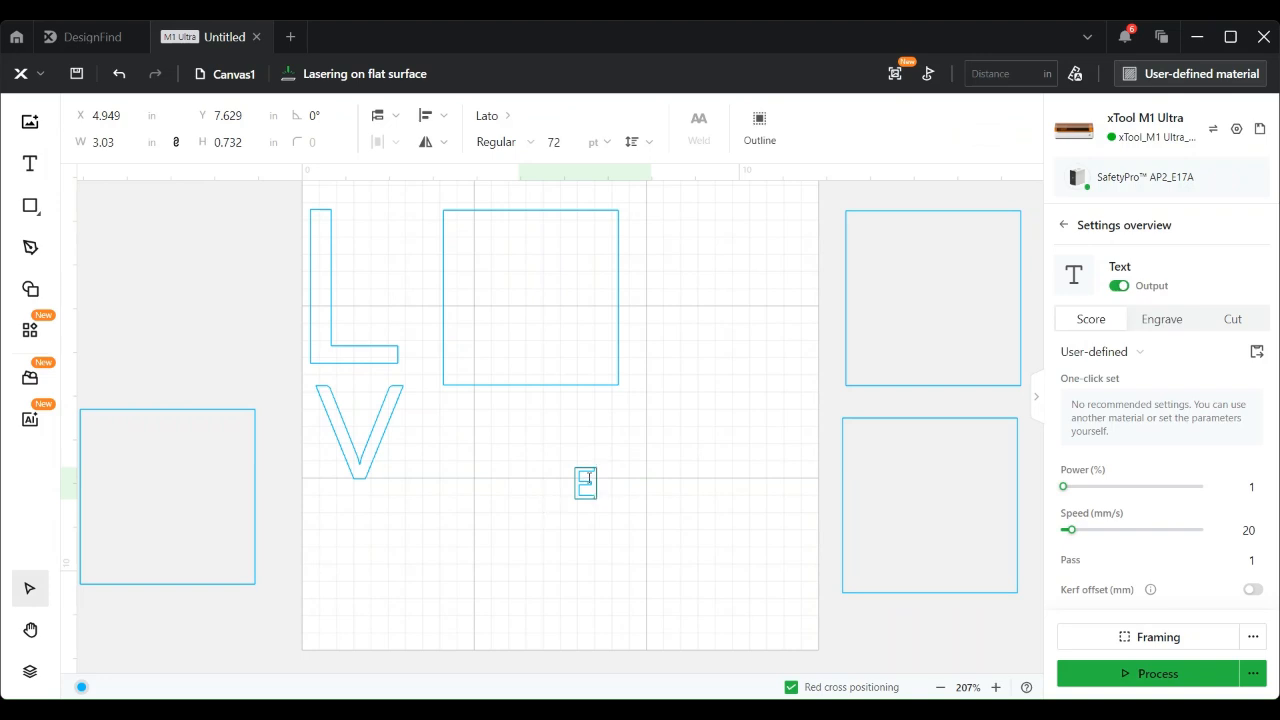
pyautogui.press('Escape')
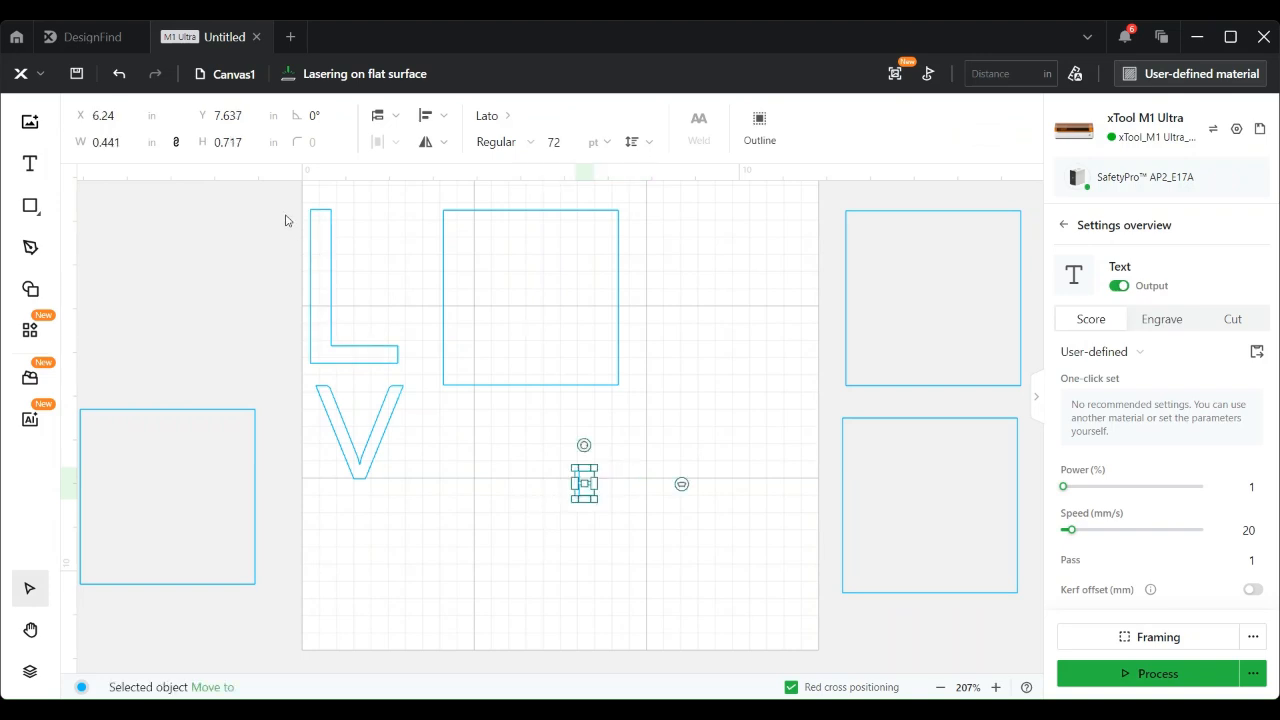
pyautogui.click(139, 152)
pyautogui.write('2')
pyautogui.press('Return')
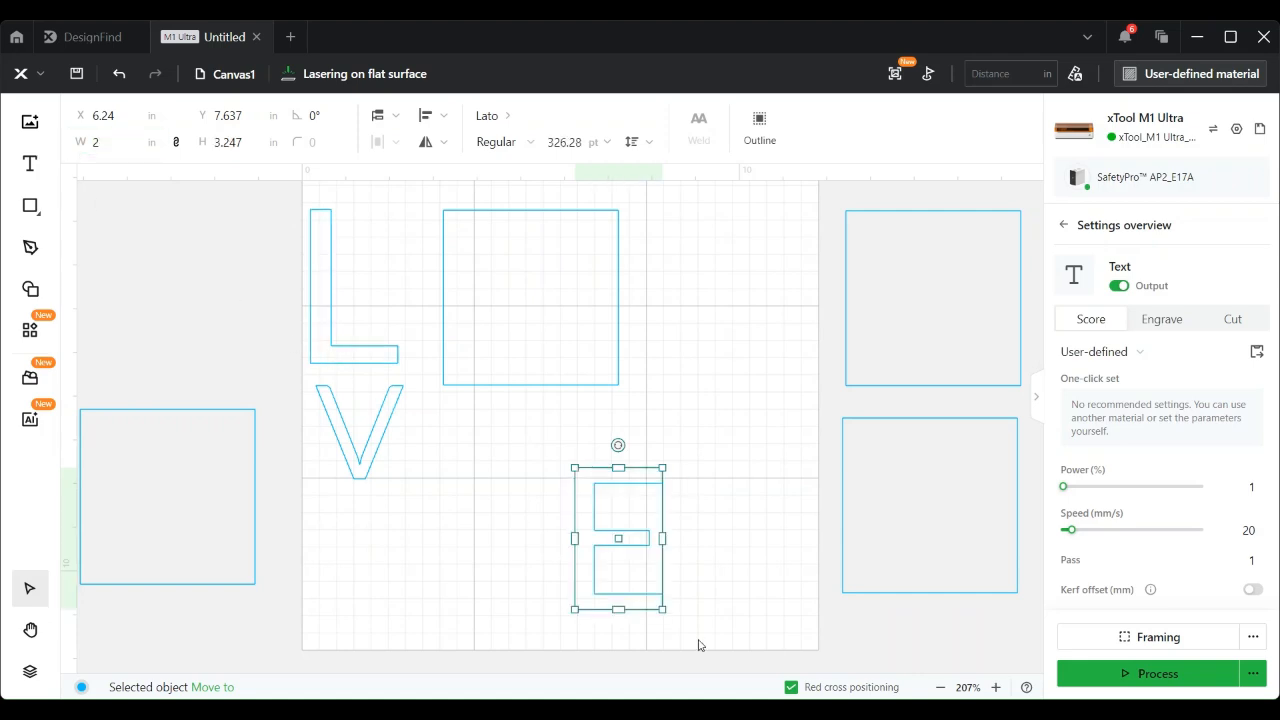
# - Check the E's fit inside the square and arrange the V and E side by side below it
pyautogui.moveTo(593, 541); pyautogui.dragTo(511, 295)
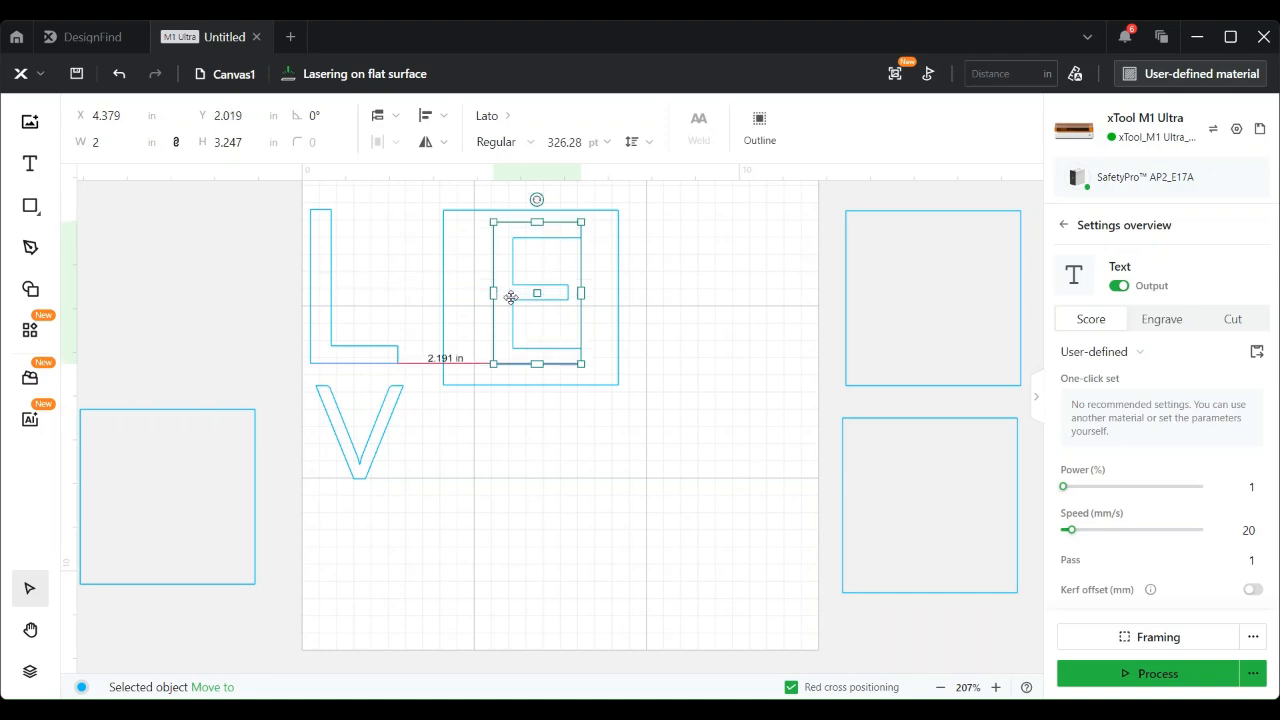
pyautogui.moveTo(511, 297); pyautogui.dragTo(658, 478)
pyautogui.click(360, 443)
pyautogui.moveTo(360, 443); pyautogui.dragTo(562, 516)
# - Enlarge the V to about 3 in wide while checking its fit in the square, and move it back below the square
pyautogui.moveTo(520, 457); pyautogui.dragTo(517, 420)
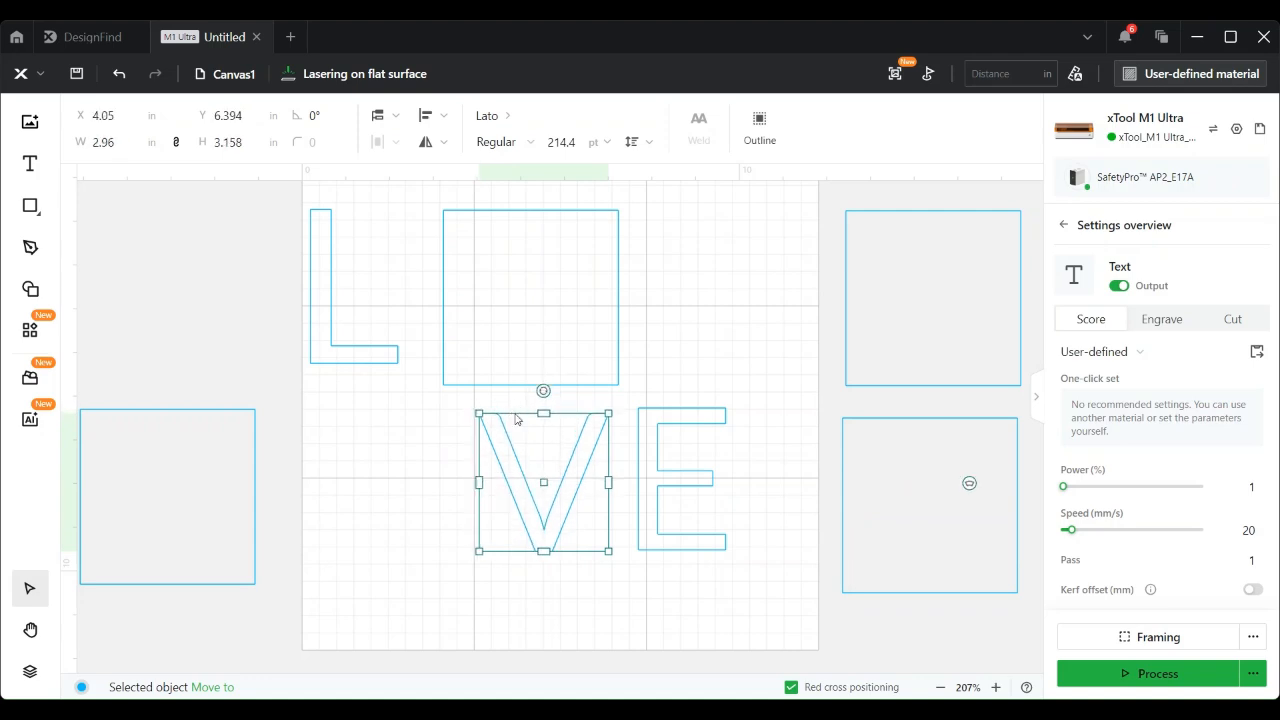
pyautogui.moveTo(577, 478); pyautogui.dragTo(547, 287)
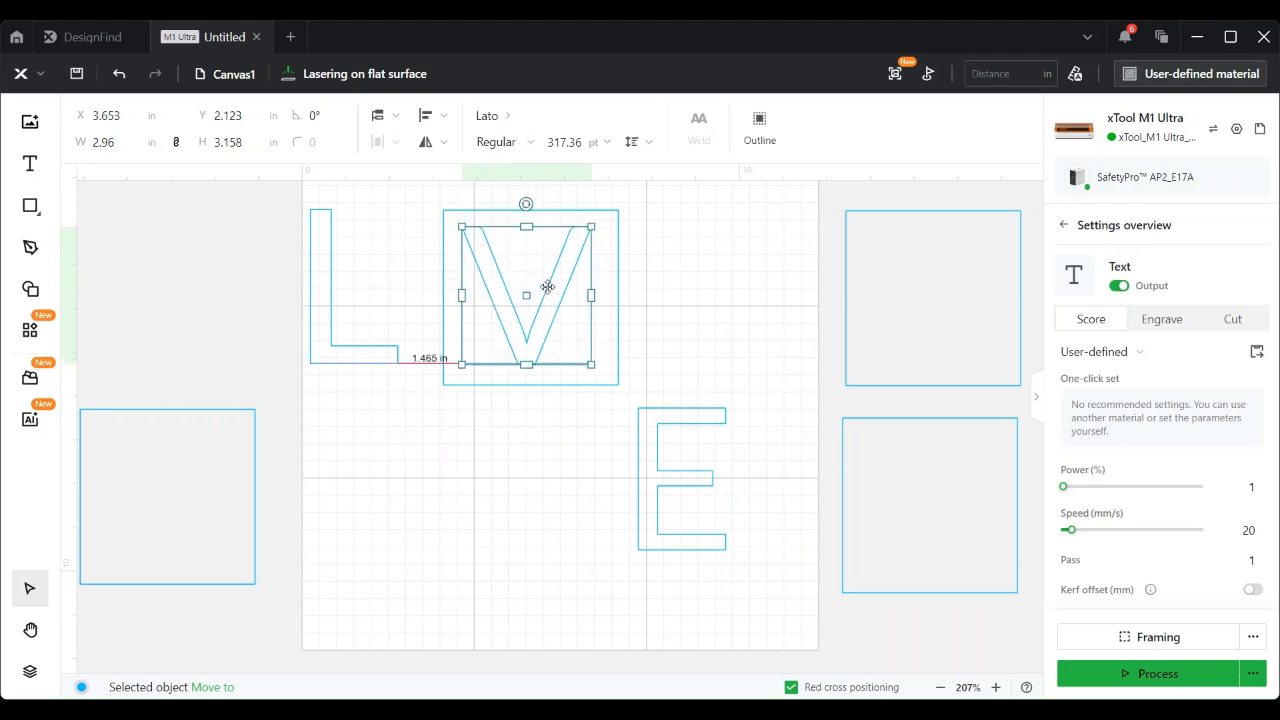
pyautogui.moveTo(462, 228); pyautogui.dragTo(463, 224)
pyautogui.moveTo(547, 311); pyautogui.dragTo(517, 539)
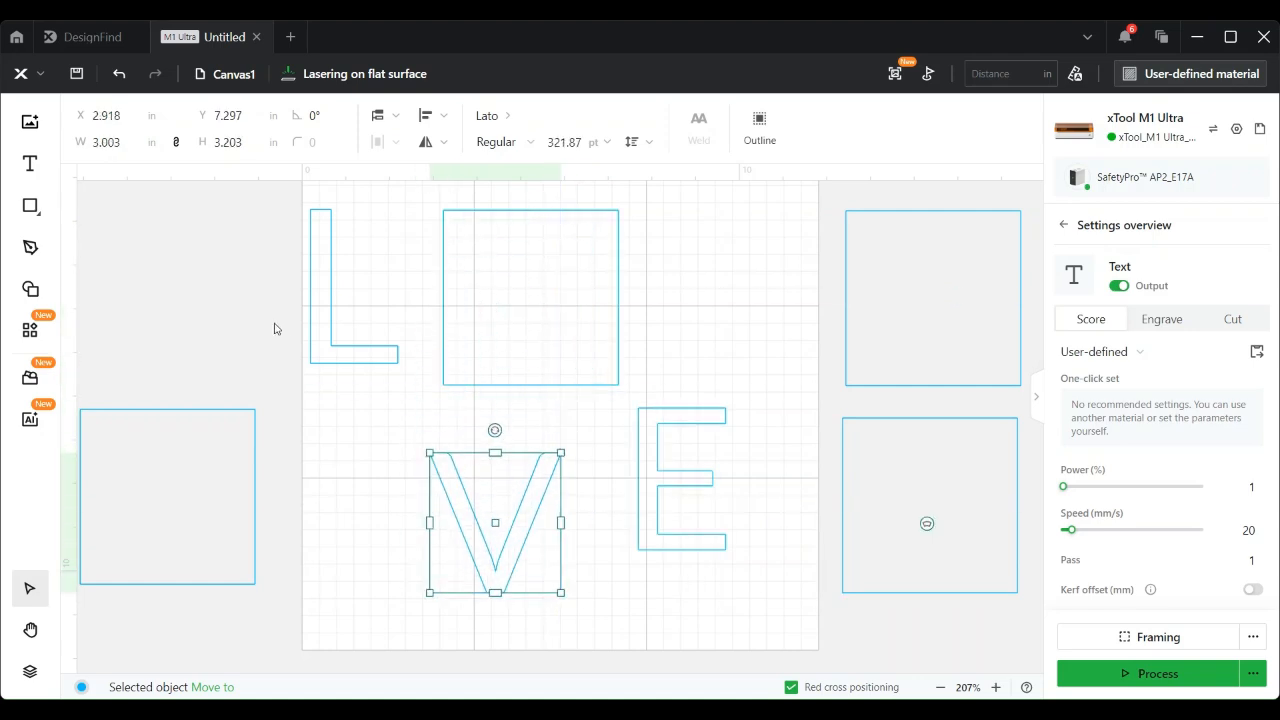
# - Overlay the V on the letter L and enlarge it to match the L's height
pyautogui.click(345, 354)
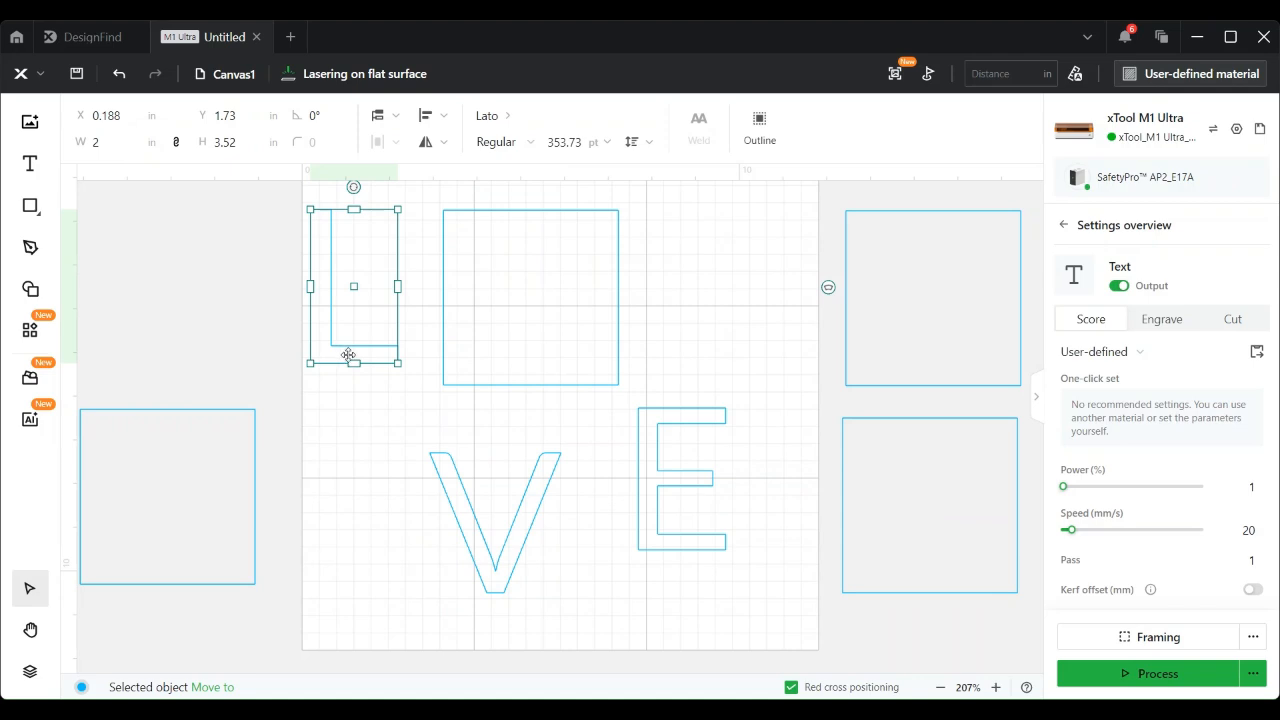
pyautogui.click(454, 512)
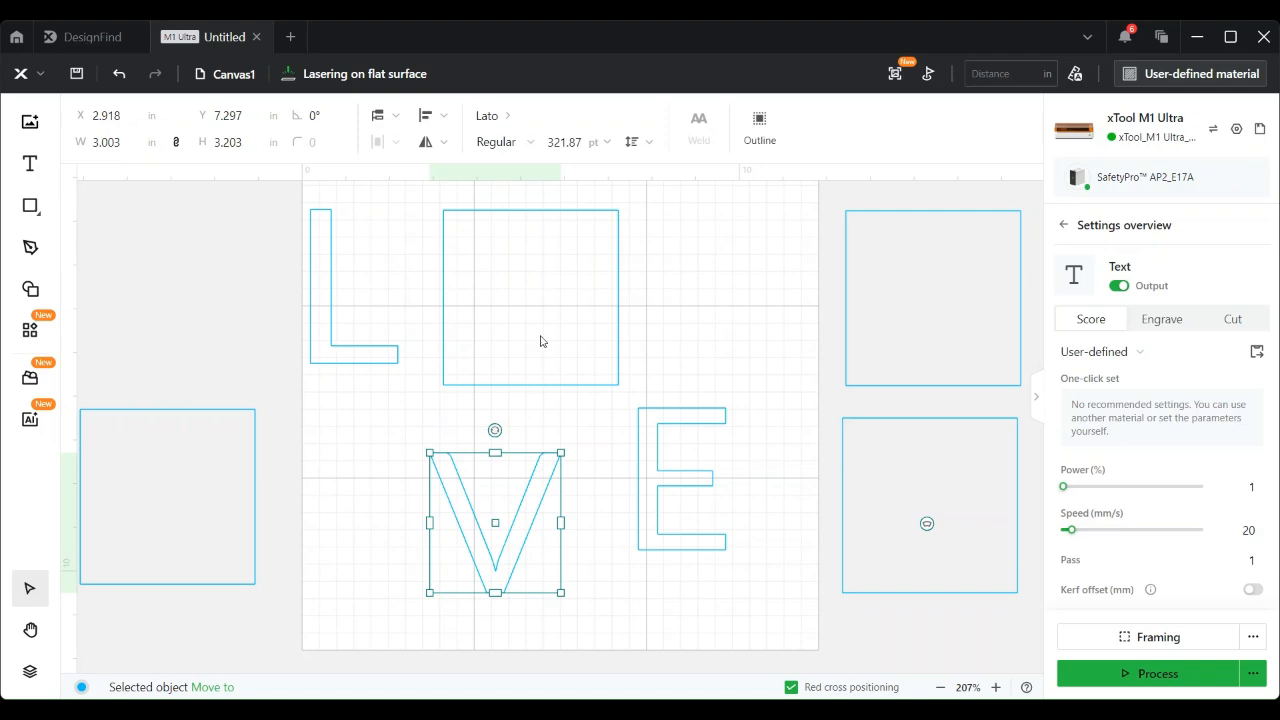
pyautogui.moveTo(466, 538); pyautogui.dragTo(346, 314)
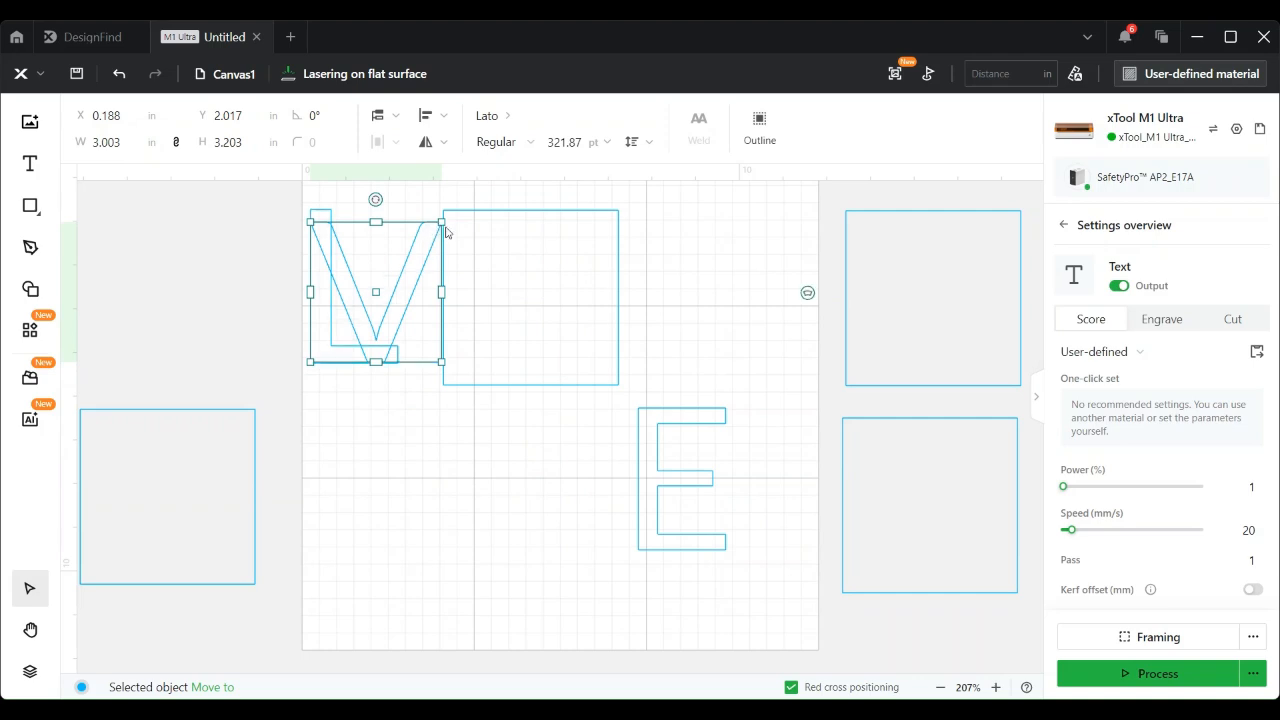
pyautogui.moveTo(443, 219); pyautogui.dragTo(456, 217)
# - Check the enlarged V inside the square and move the V and the L off the bed to the left
pyautogui.moveTo(374, 289); pyautogui.dragTo(531, 302)
pyautogui.moveTo(531, 303); pyautogui.dragTo(203, 281)
pyautogui.moveTo(337, 365); pyautogui.dragTo(174, 492)
# - Move the E over the letter L outside the work area and enlarge it to about 3.5 in high to match
pyautogui.moveTo(654, 490); pyautogui.dragTo(181, 414)
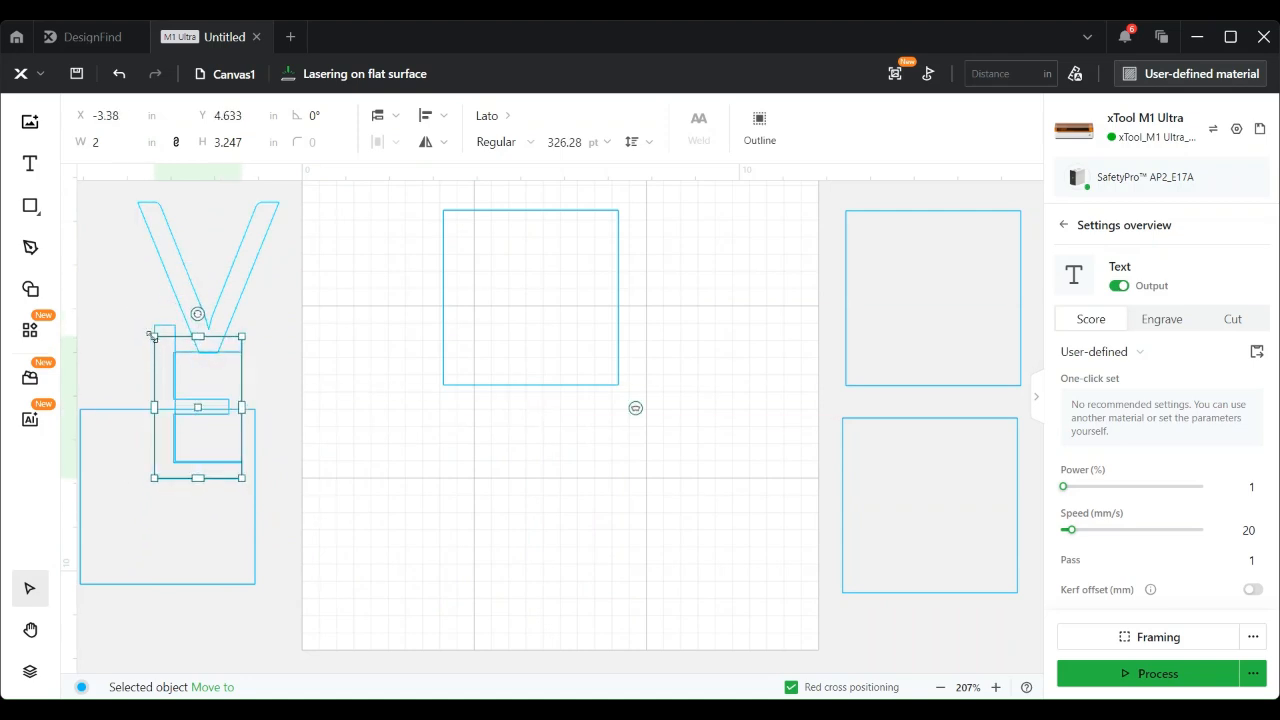
pyautogui.moveTo(153, 336); pyautogui.dragTo(147, 325)
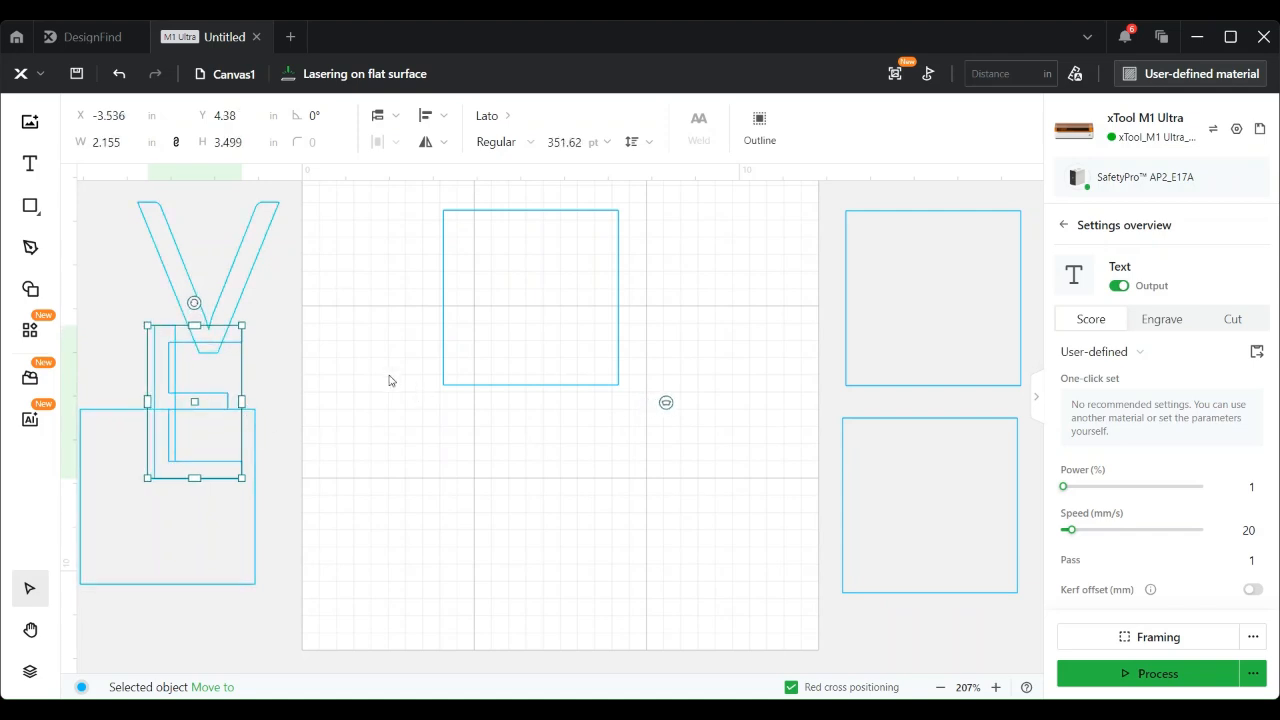
# - Insert a heart from the basic shapes onto the bed
pyautogui.click(500, 317)
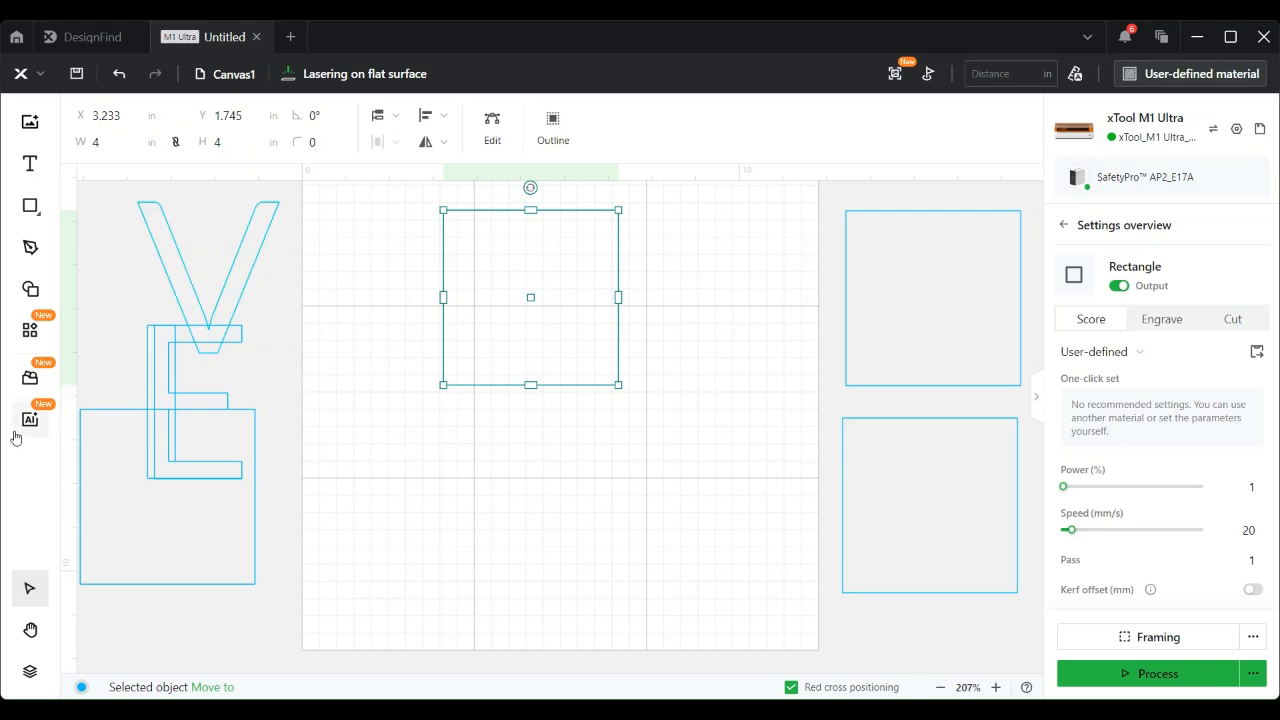
pyautogui.click(31, 289)
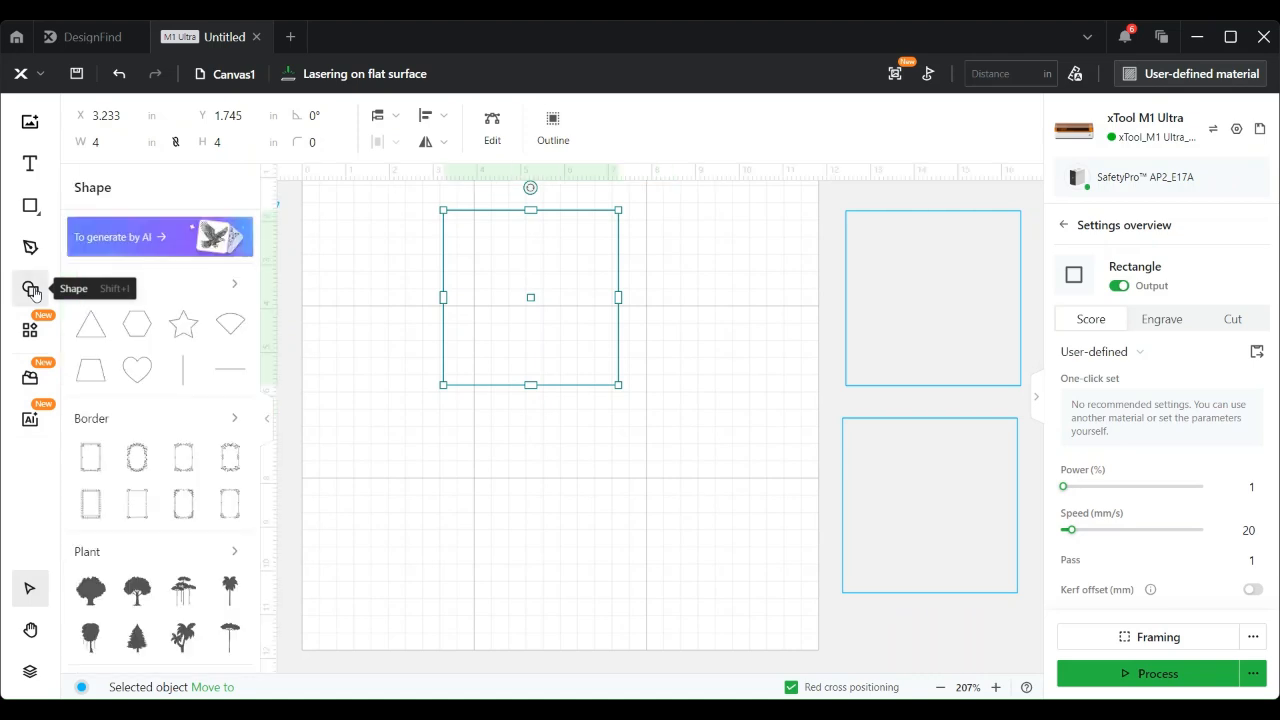
pyautogui.click(138, 370)
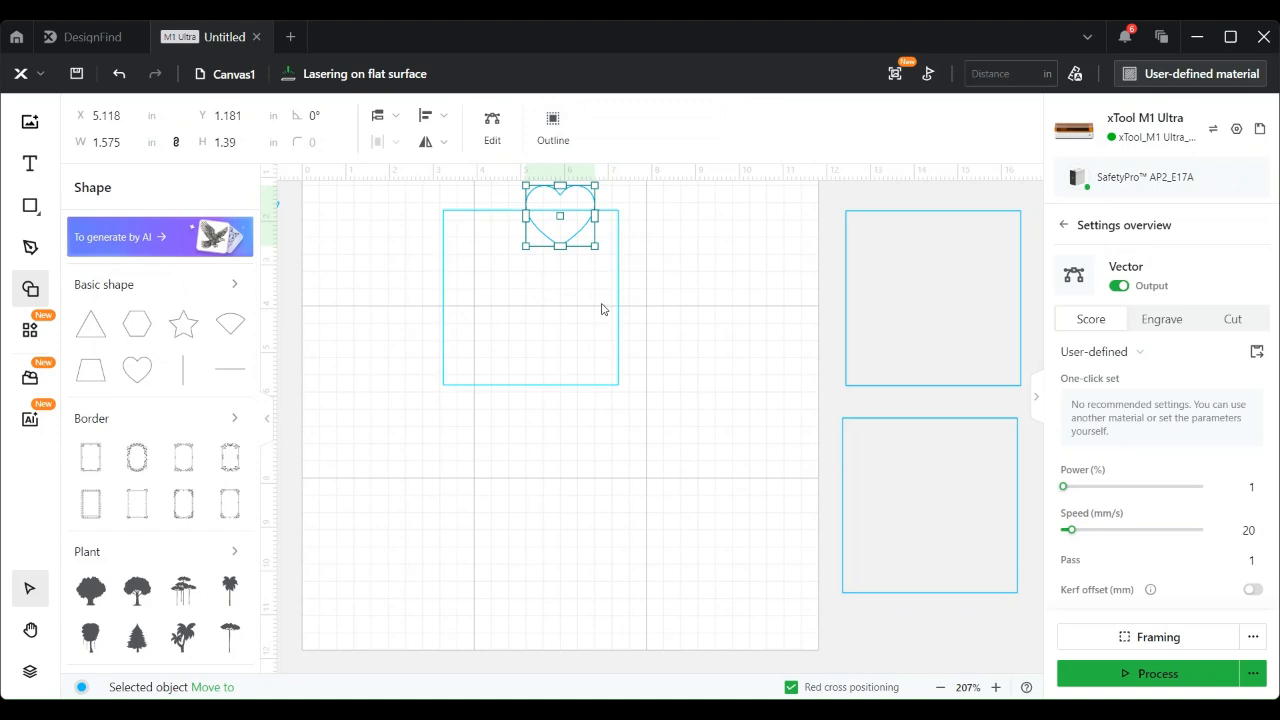
pyautogui.click(267, 419)
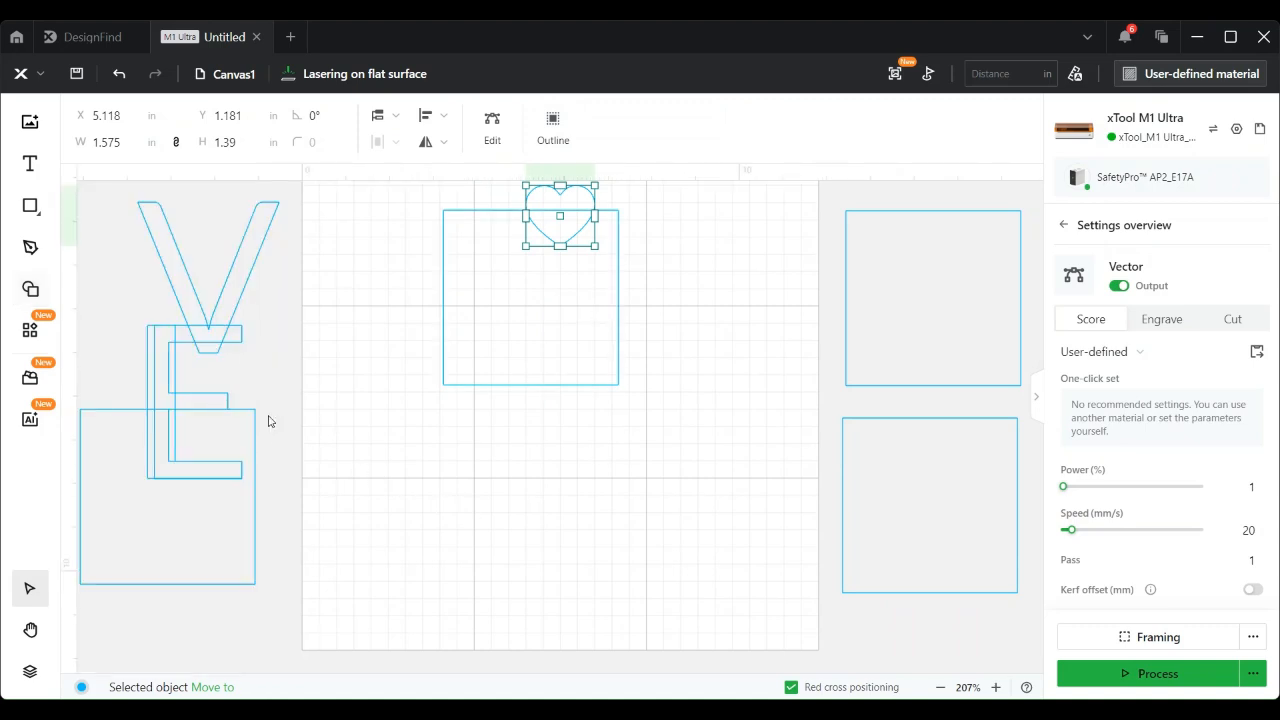
# - Enlarge the heart to nearly fill the square on the bed and centre it inside
pyautogui.moveTo(565, 224); pyautogui.dragTo(603, 351)
pyautogui.moveTo(531, 280); pyautogui.dragTo(524, 284)
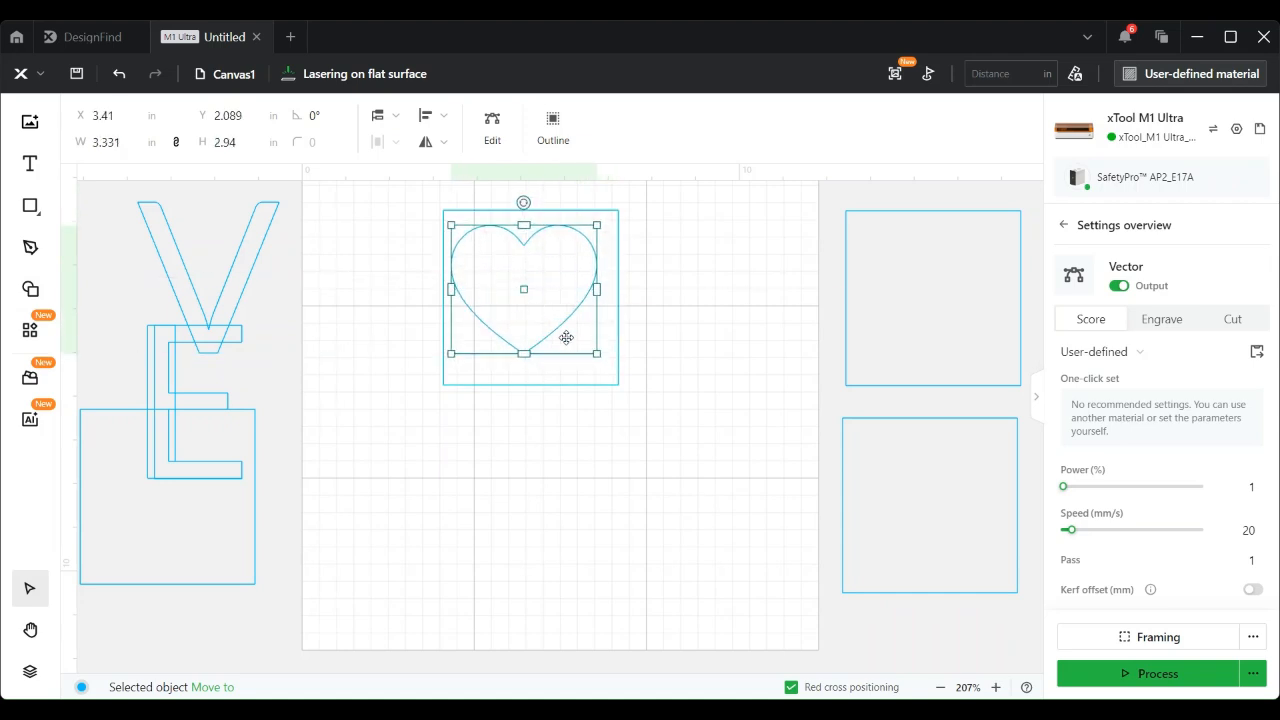
pyautogui.moveTo(595, 358); pyautogui.dragTo(609, 366)
pyautogui.click(688, 337)
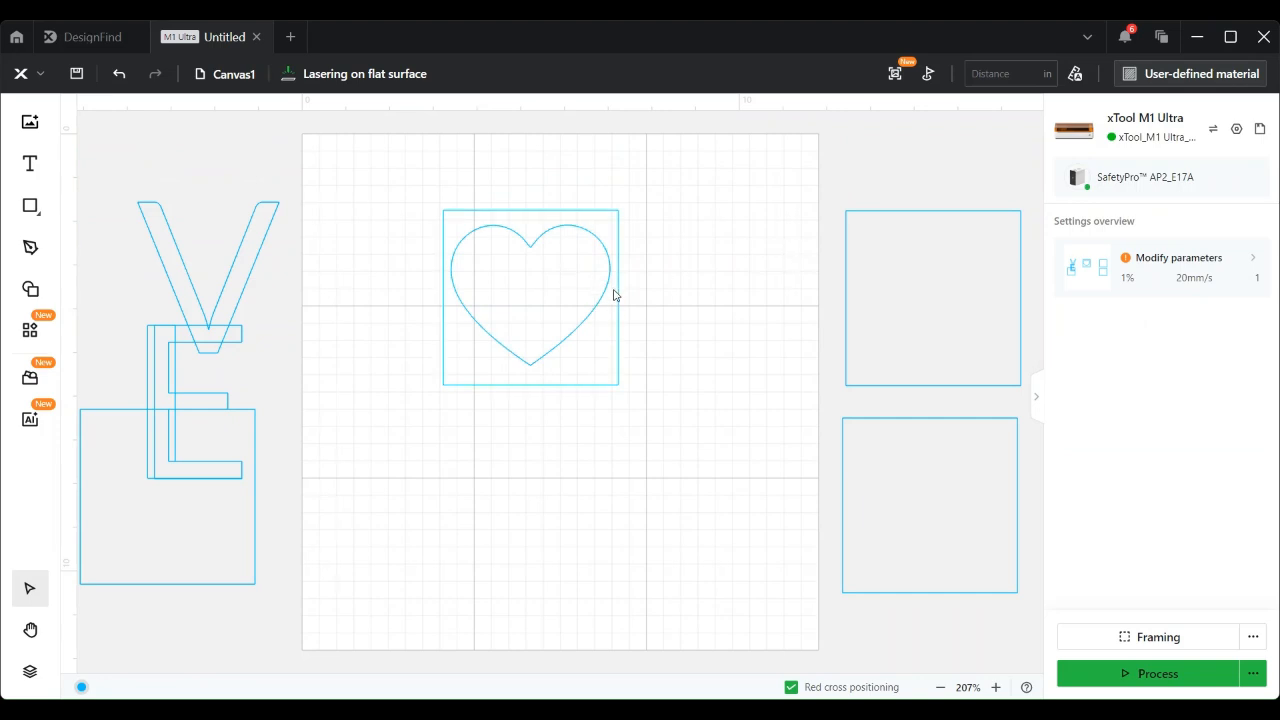
pyautogui.moveTo(609, 283)
pyautogui.mouseDown()
pyautogui.moveTo(643, 266)
pyautogui.moveTo(760, 283)
pyautogui.moveTo(798, 270)
pyautogui.moveTo(771, 338)
pyautogui.moveTo(615, 281)
pyautogui.mouseUp()
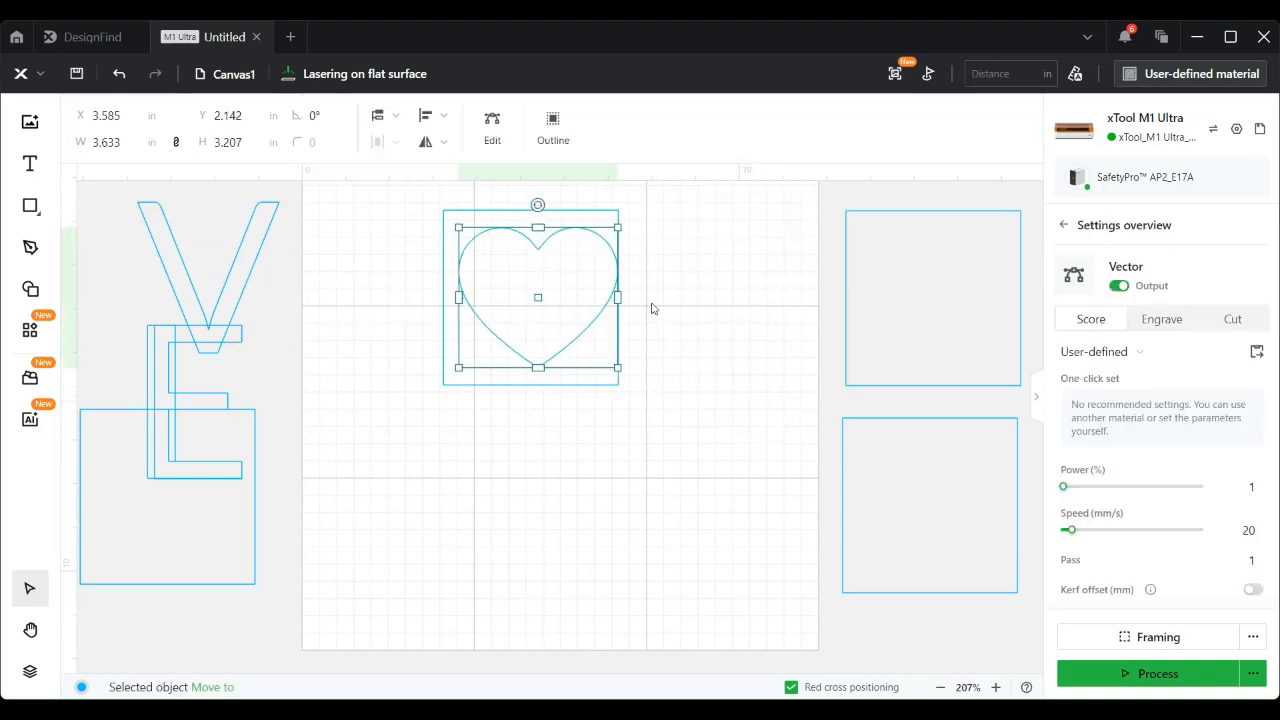
pyautogui.click(654, 307)
pyautogui.moveTo(706, 190); pyautogui.dragTo(394, 444)
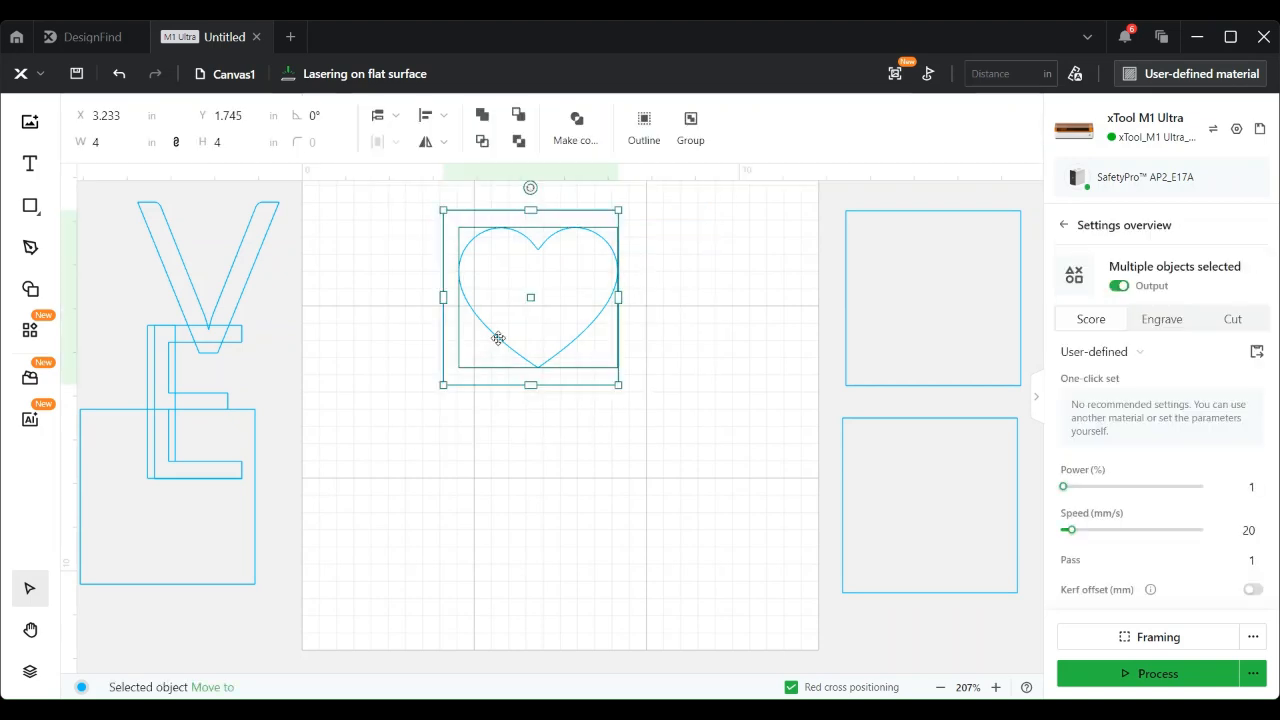
pyautogui.rightClick(521, 296)
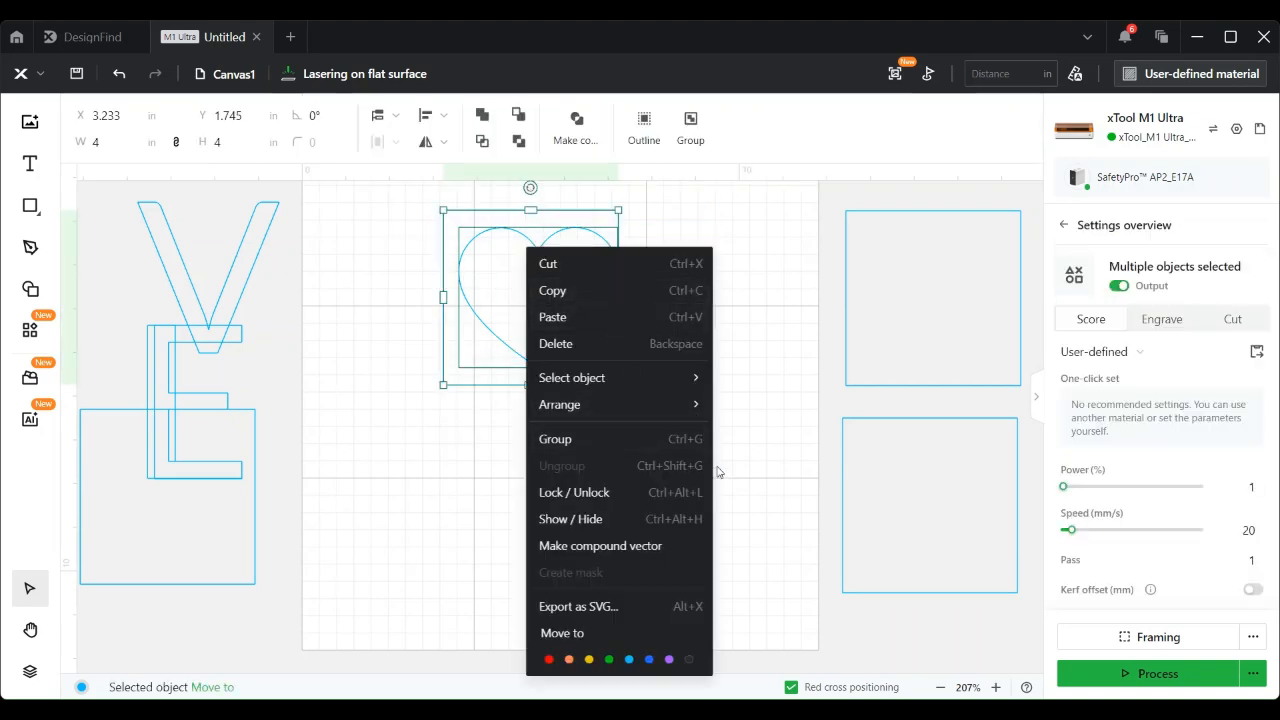
pyautogui.click(766, 411)
pyautogui.moveTo(716, 194); pyautogui.dragTo(406, 492)
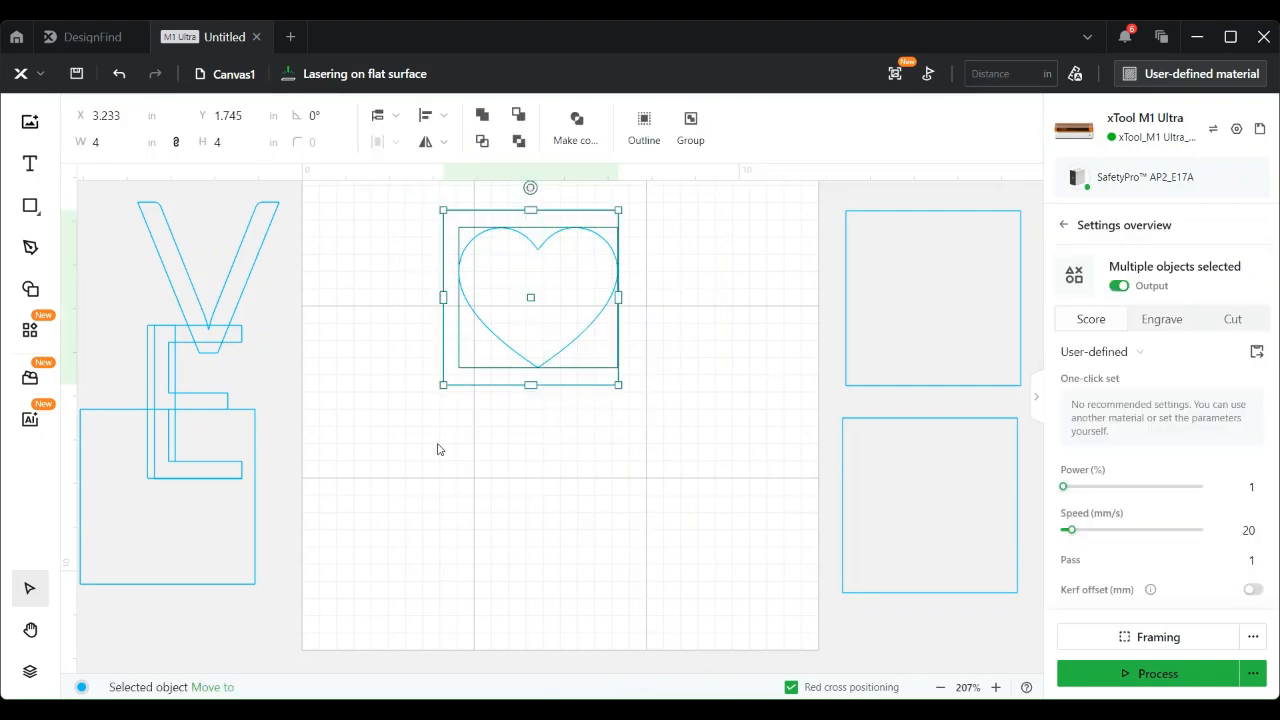
pyautogui.rightClick(531, 266)
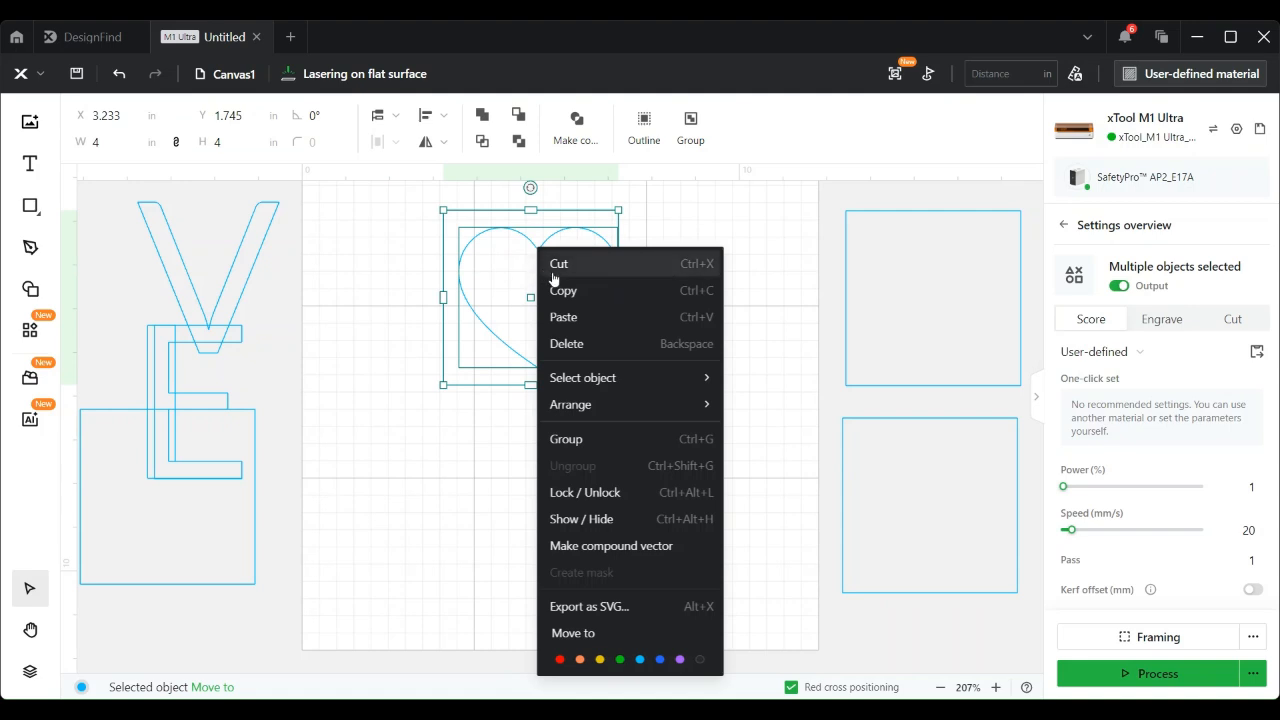
pyautogui.moveTo(584, 385)
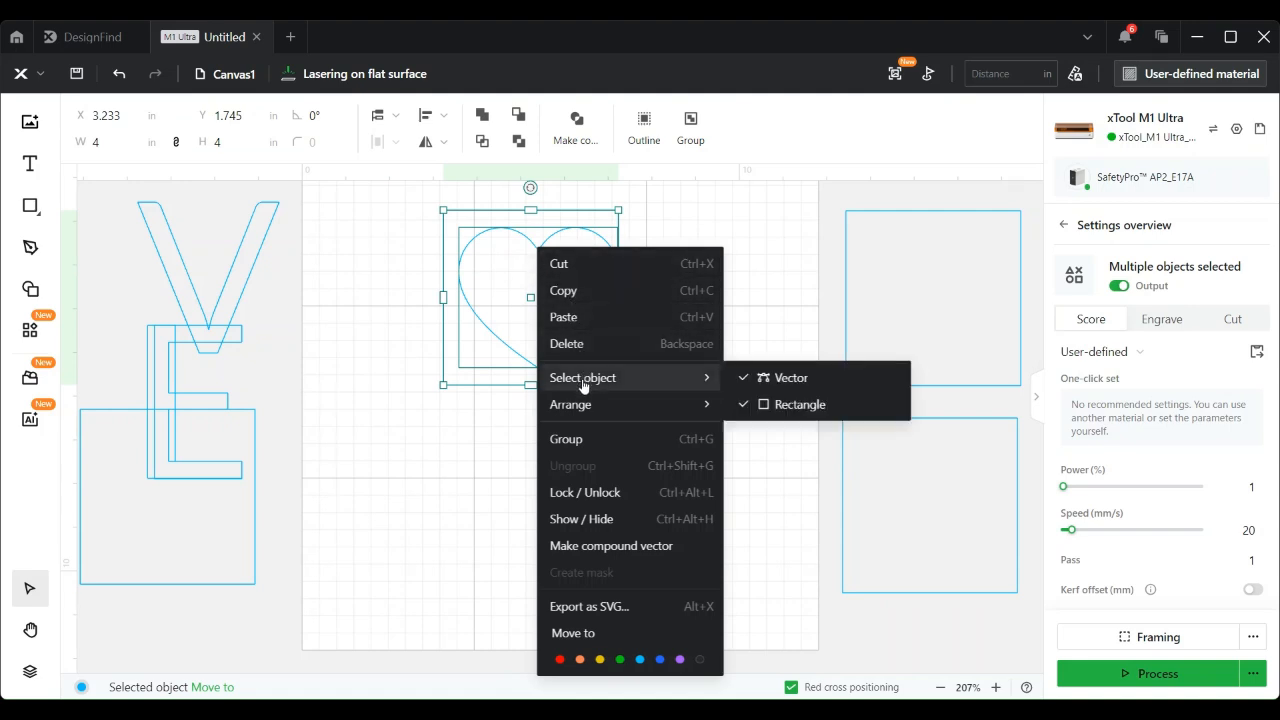
pyautogui.moveTo(582, 416)
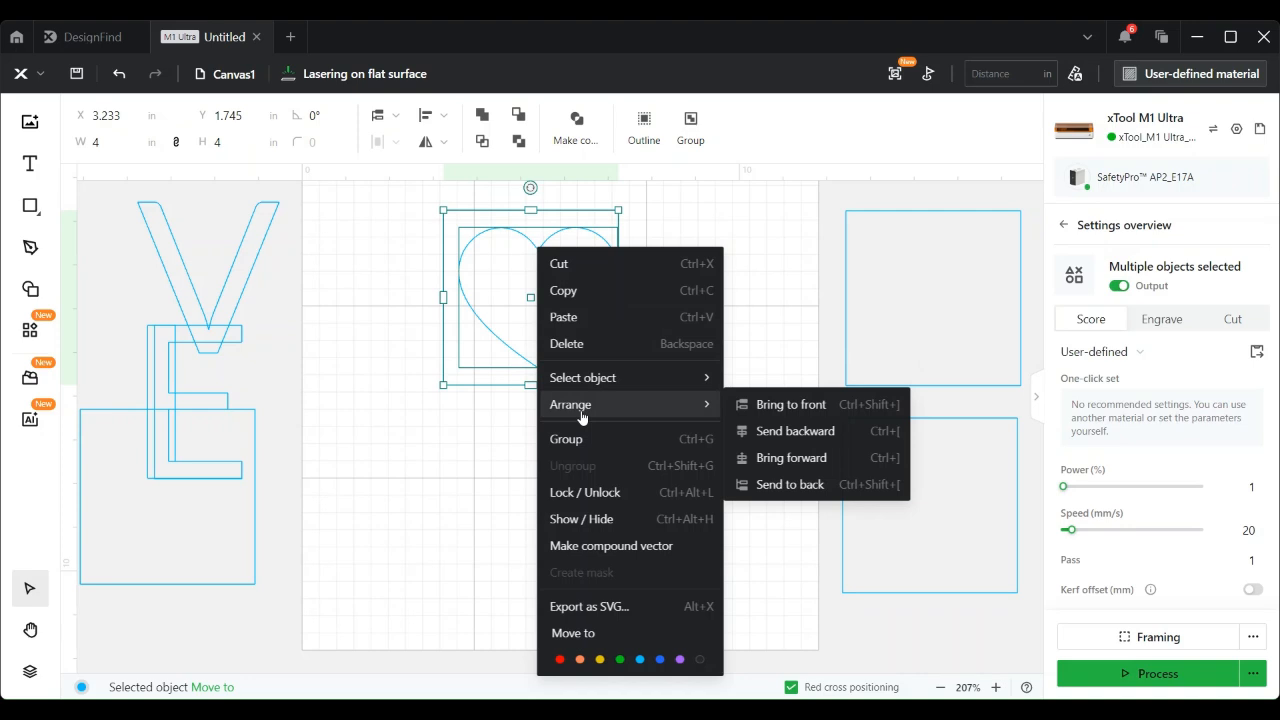
pyautogui.click(428, 410)
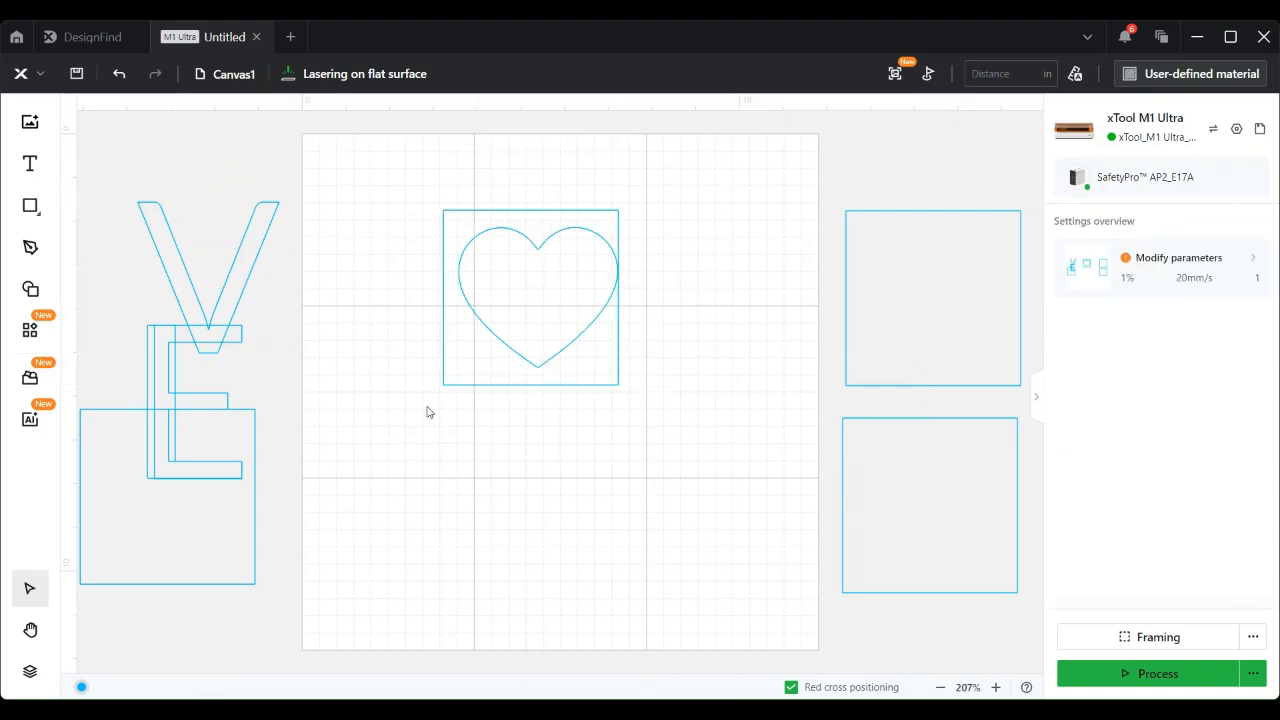
# - Centre the heart inside its square by applying Align center to both shapes
pyautogui.moveTo(733, 144); pyautogui.dragTo(328, 481)
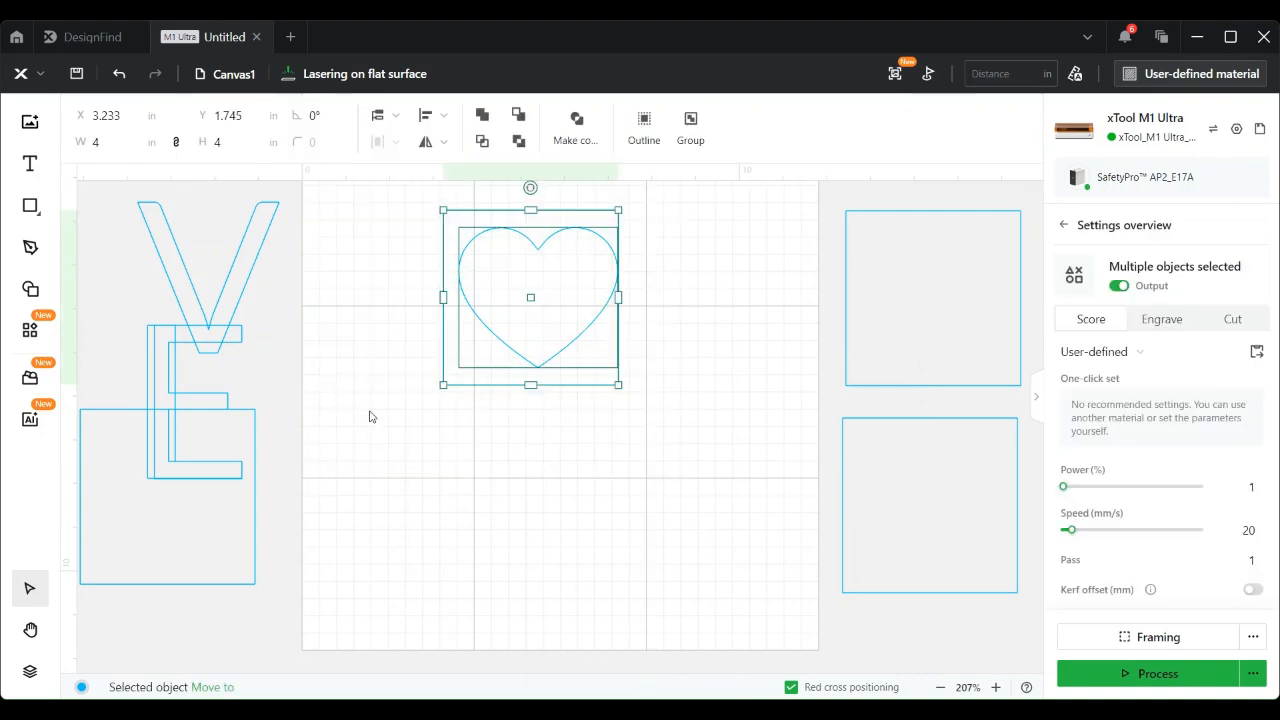
pyautogui.click(377, 118)
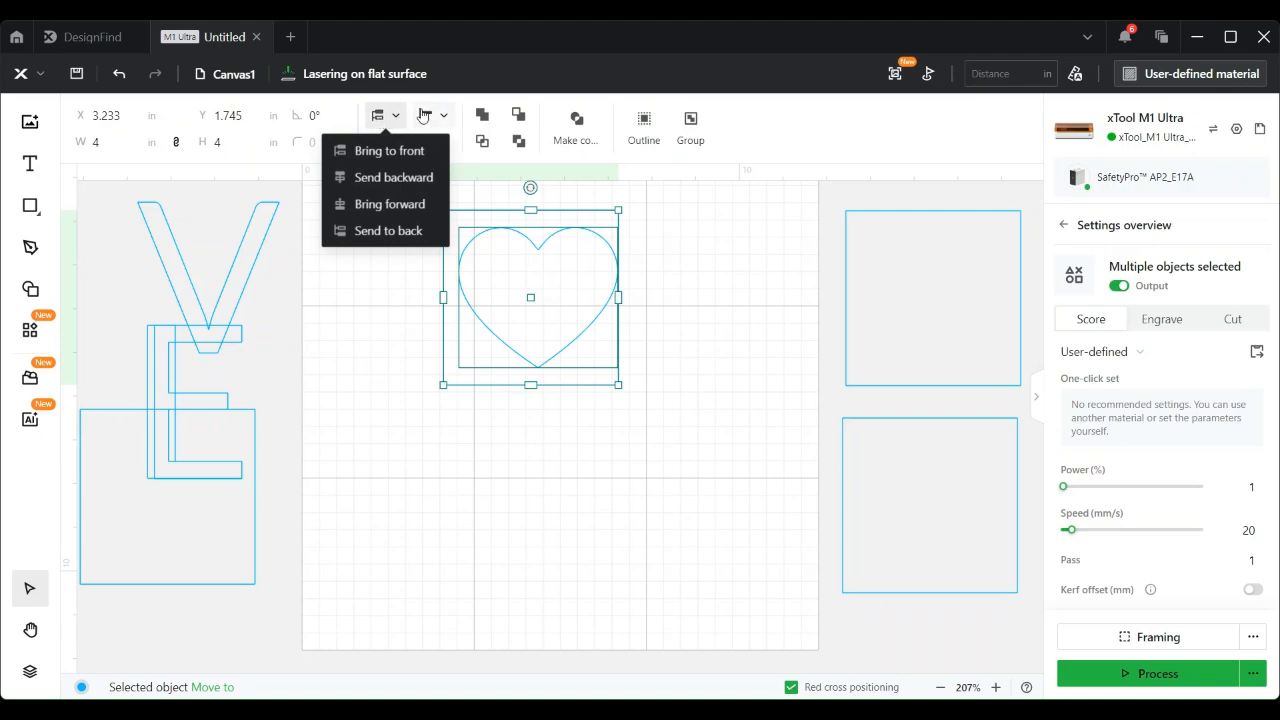
pyautogui.click(427, 116)
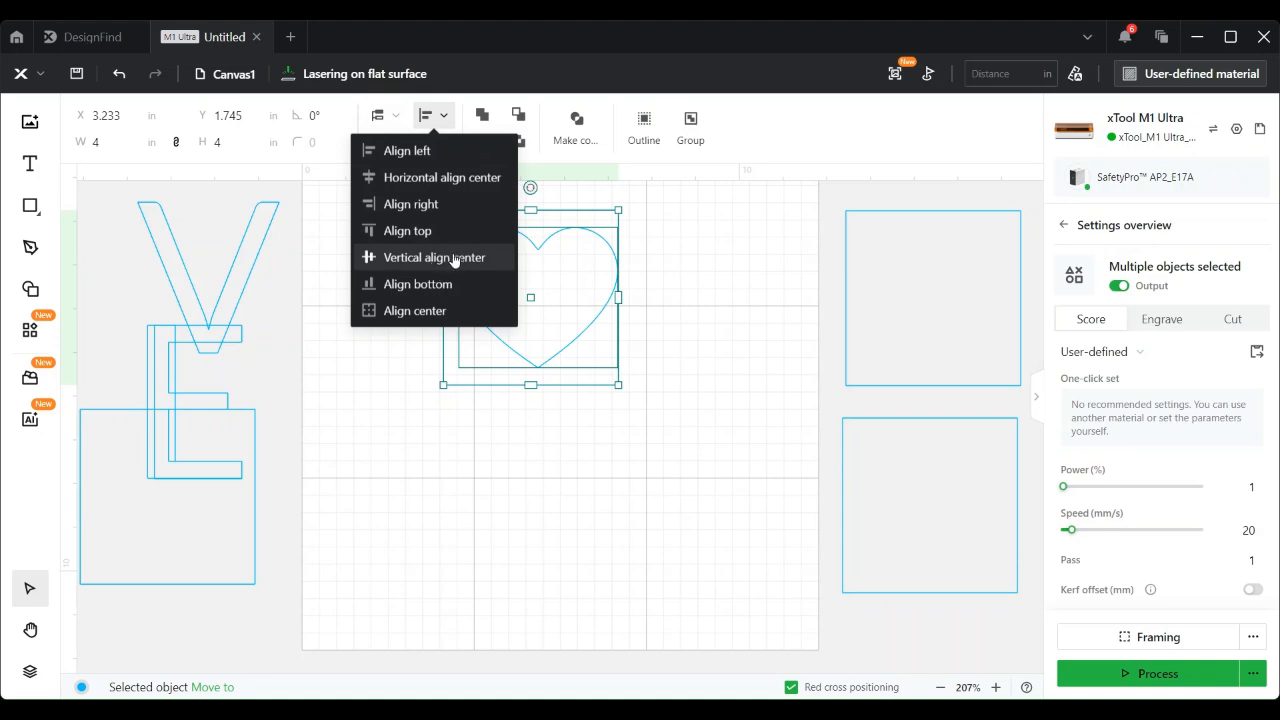
pyautogui.click(434, 310)
pyautogui.click(674, 386)
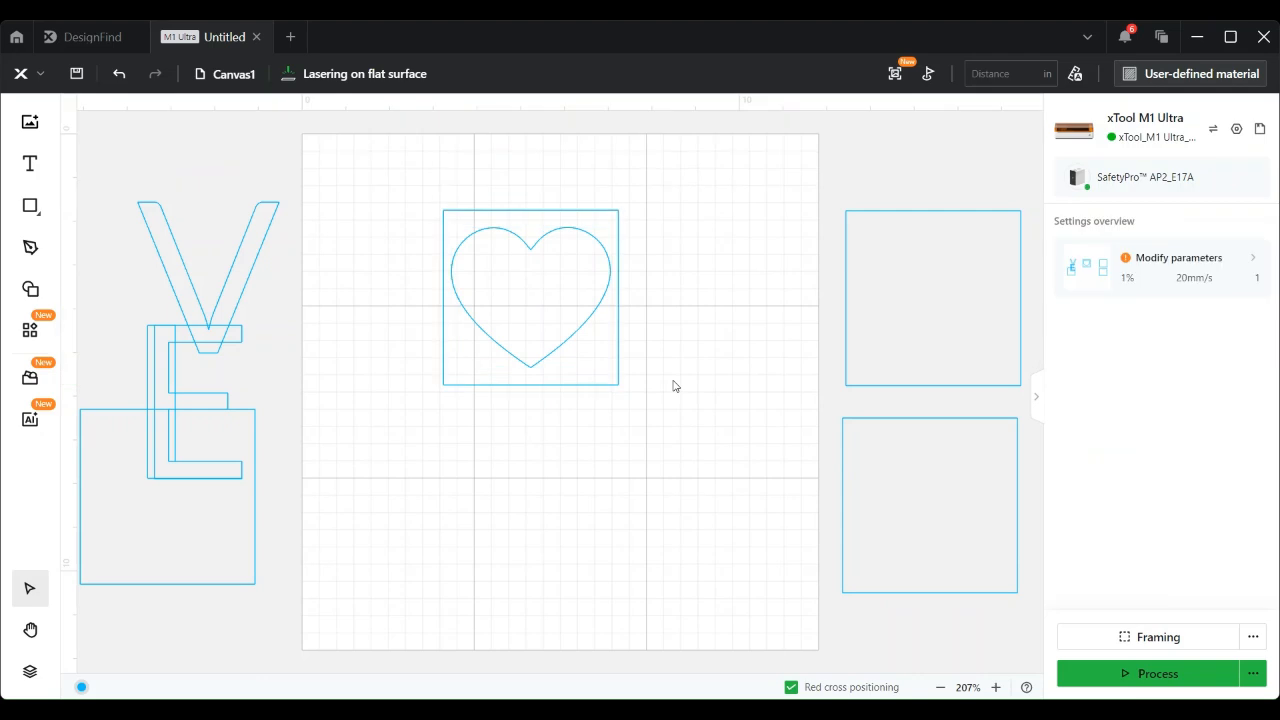
# - Move the heart and its square together to the upper right of the bed, at about X 7.228, Y 1.471 in
pyautogui.moveTo(703, 163); pyautogui.dragTo(474, 391)
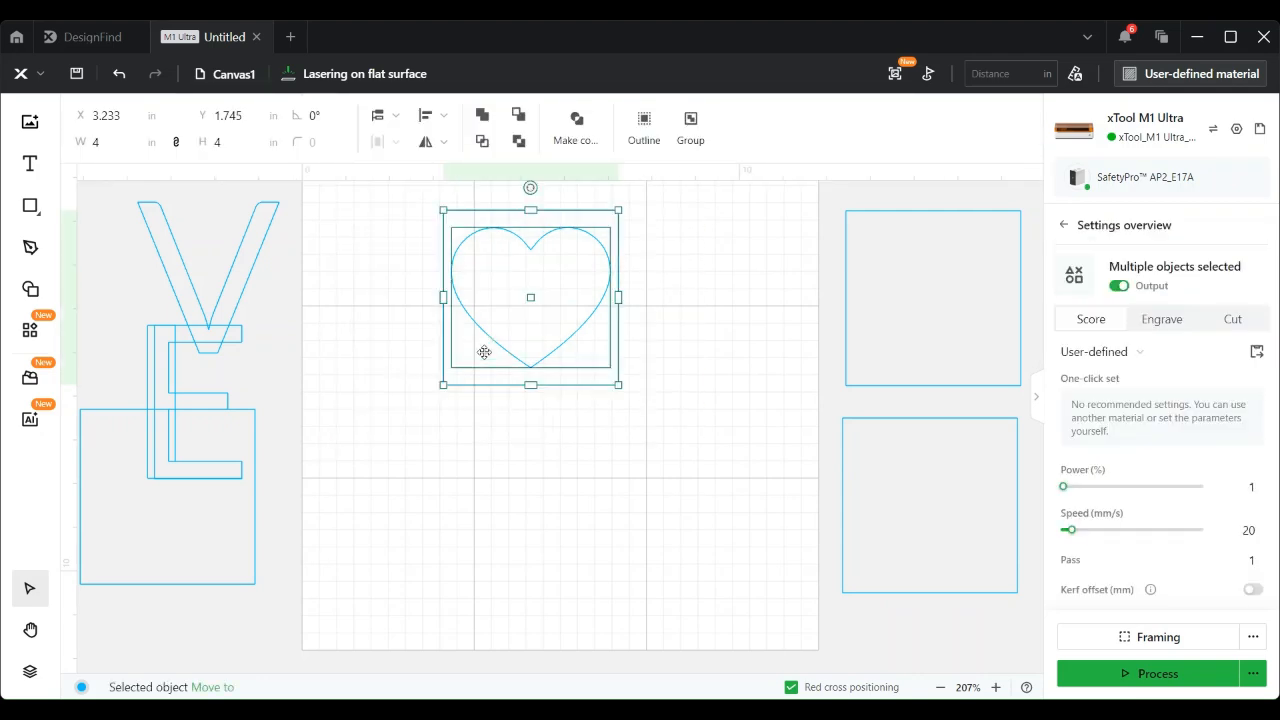
pyautogui.moveTo(509, 289); pyautogui.dragTo(543, 276)
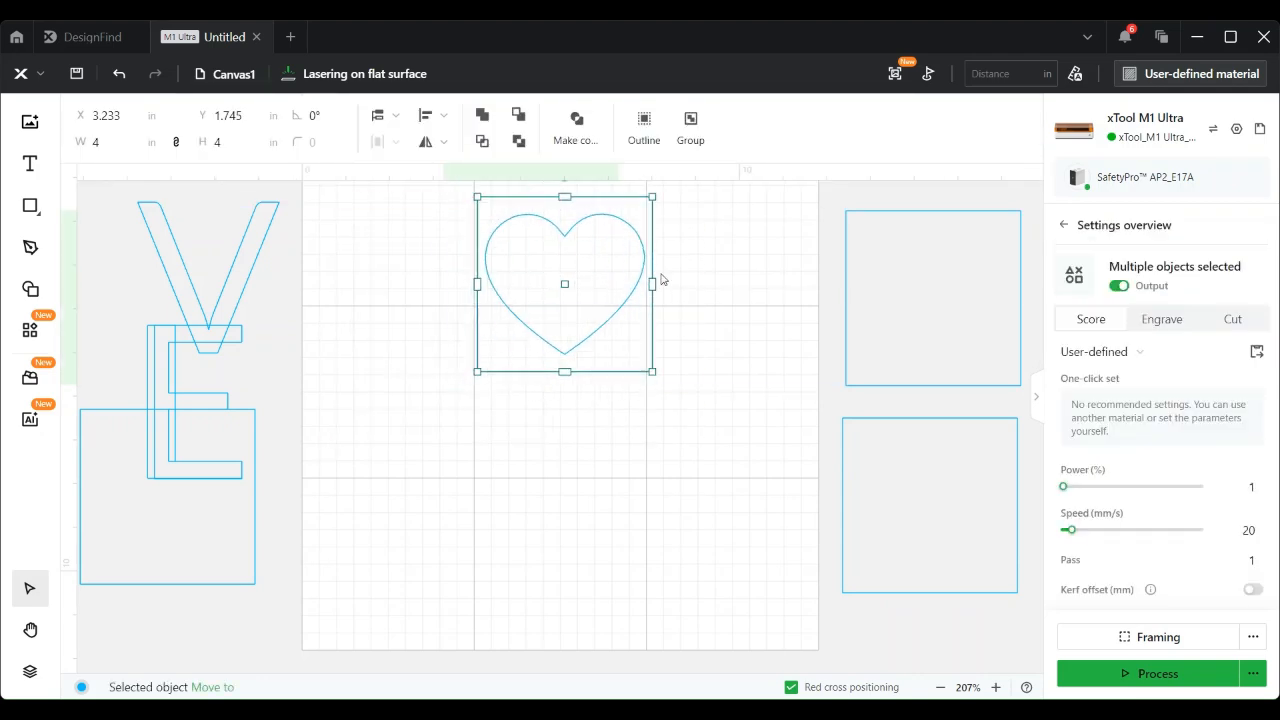
pyautogui.rightClick(661, 375)
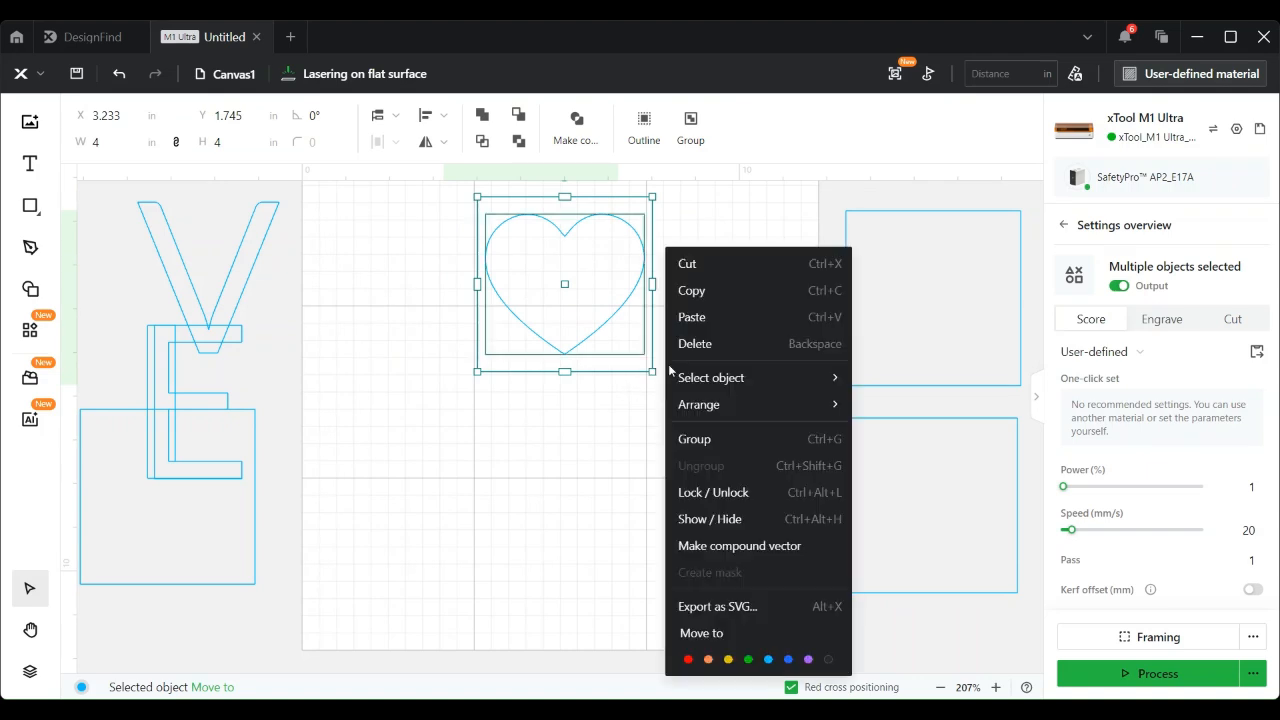
pyautogui.click(397, 286)
pyautogui.moveTo(700, 180); pyautogui.dragTo(314, 450)
pyautogui.moveTo(560, 288); pyautogui.dragTo(693, 296)
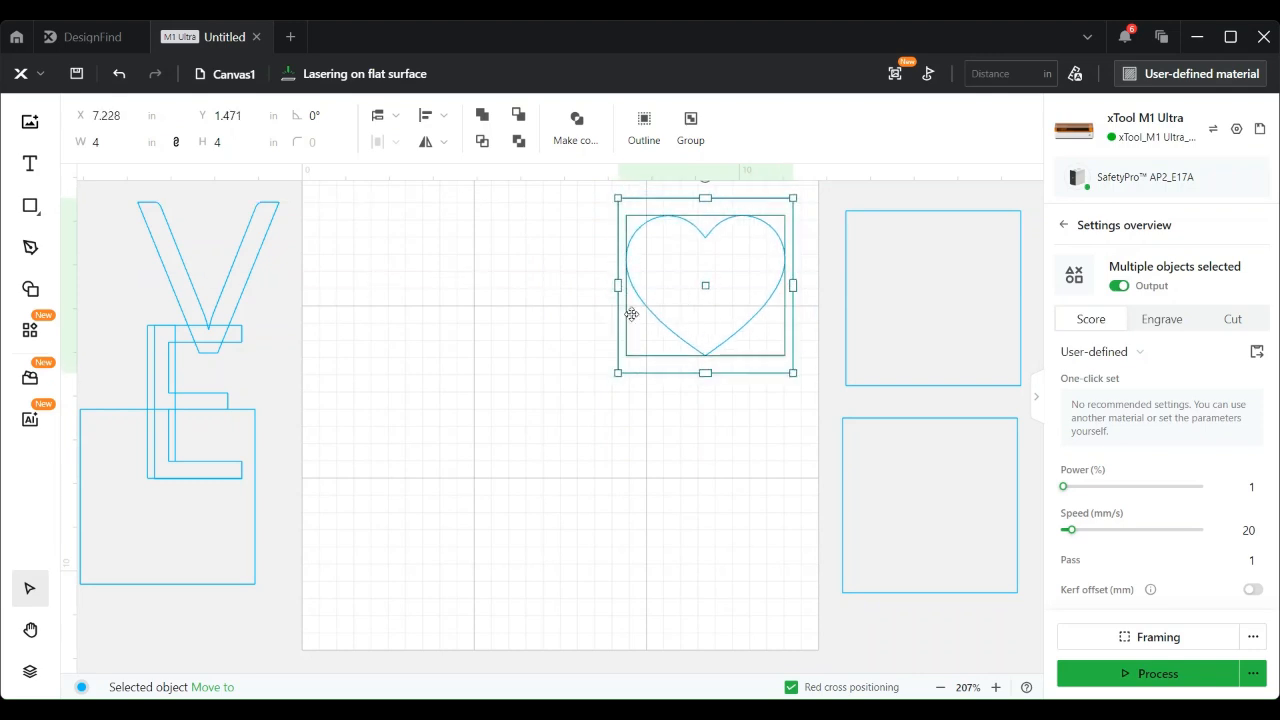
pyautogui.click(448, 331)
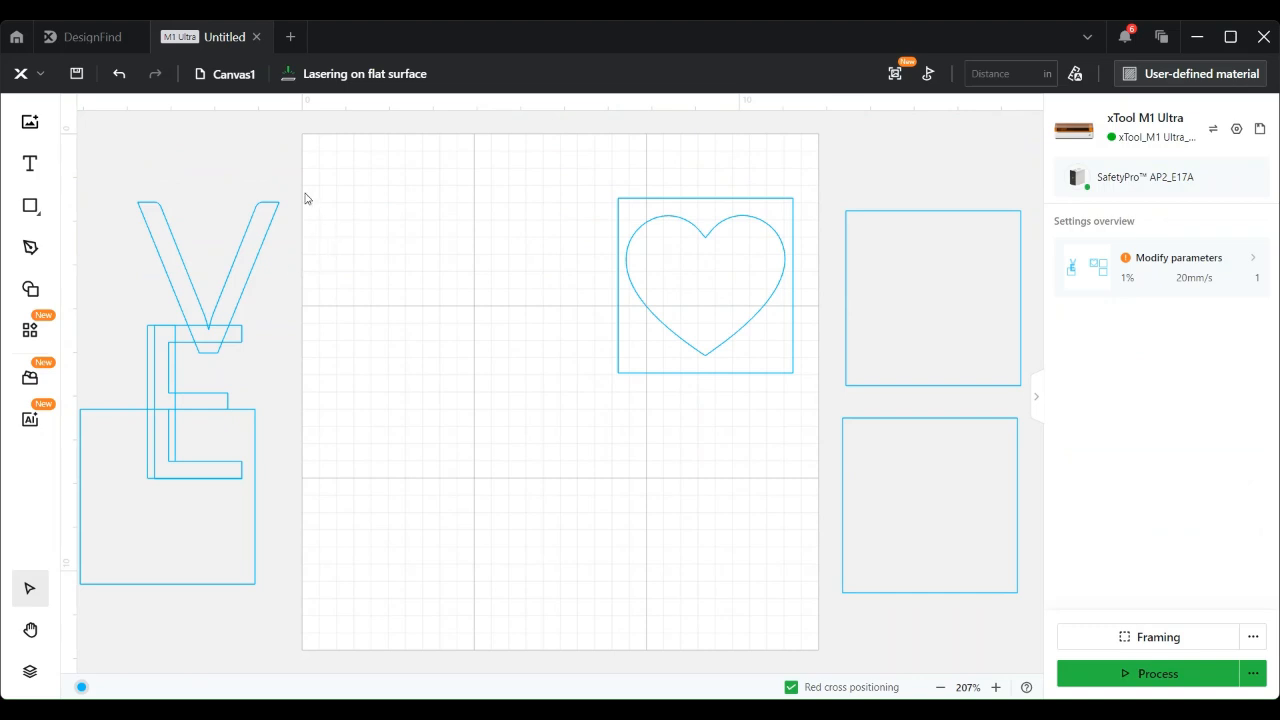
# - Bring the outlying square and the L together onto the bed's upper left, and the E onto its lower right
pyautogui.moveTo(200, 497); pyautogui.dragTo(480, 272)
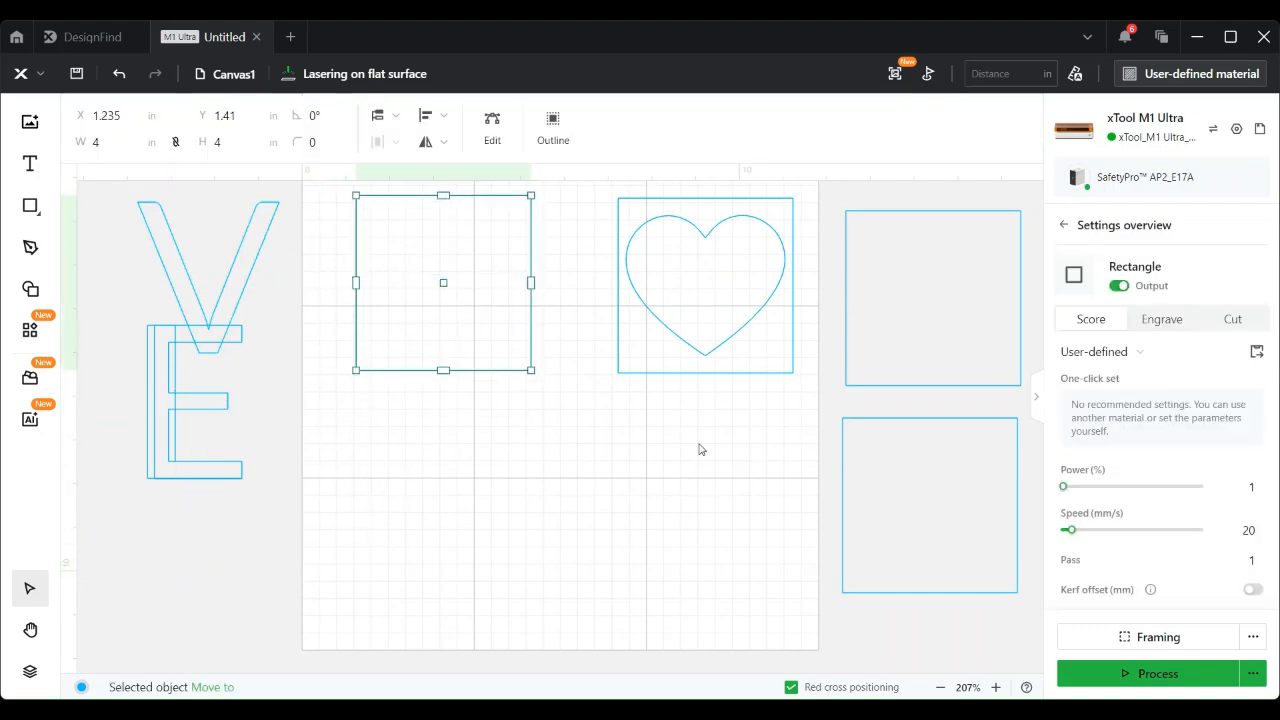
pyautogui.moveTo(155, 428); pyautogui.dragTo(651, 548)
pyautogui.click(179, 433)
pyautogui.moveTo(176, 436); pyautogui.dragTo(412, 309)
# - Centre the L inside its square with Align center
pyautogui.moveTo(560, 190); pyautogui.dragTo(312, 449)
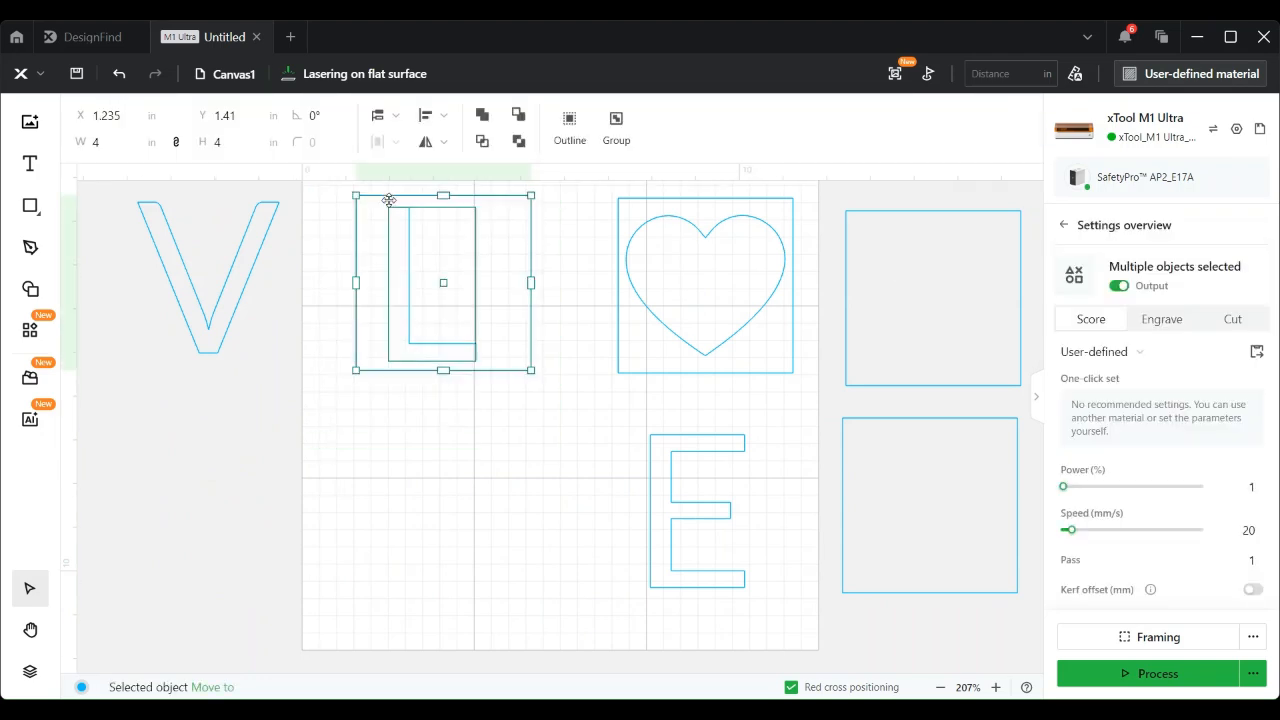
pyautogui.click(424, 117)
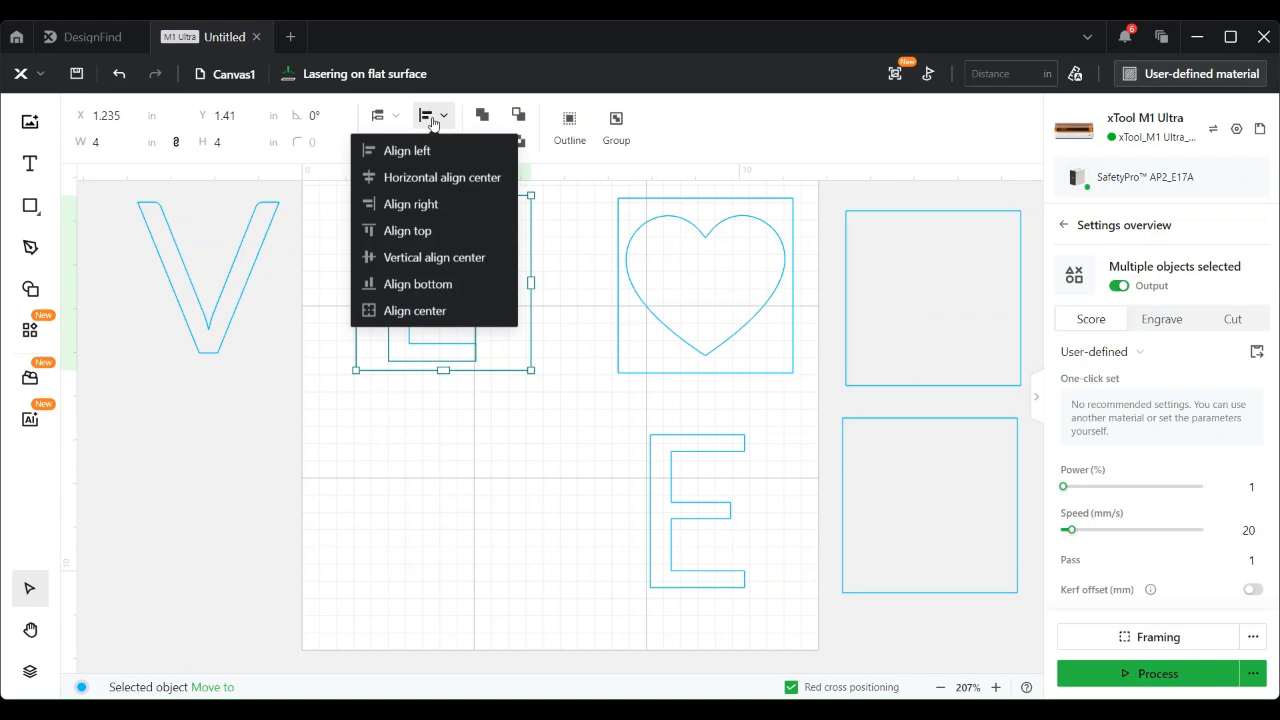
pyautogui.click(414, 310)
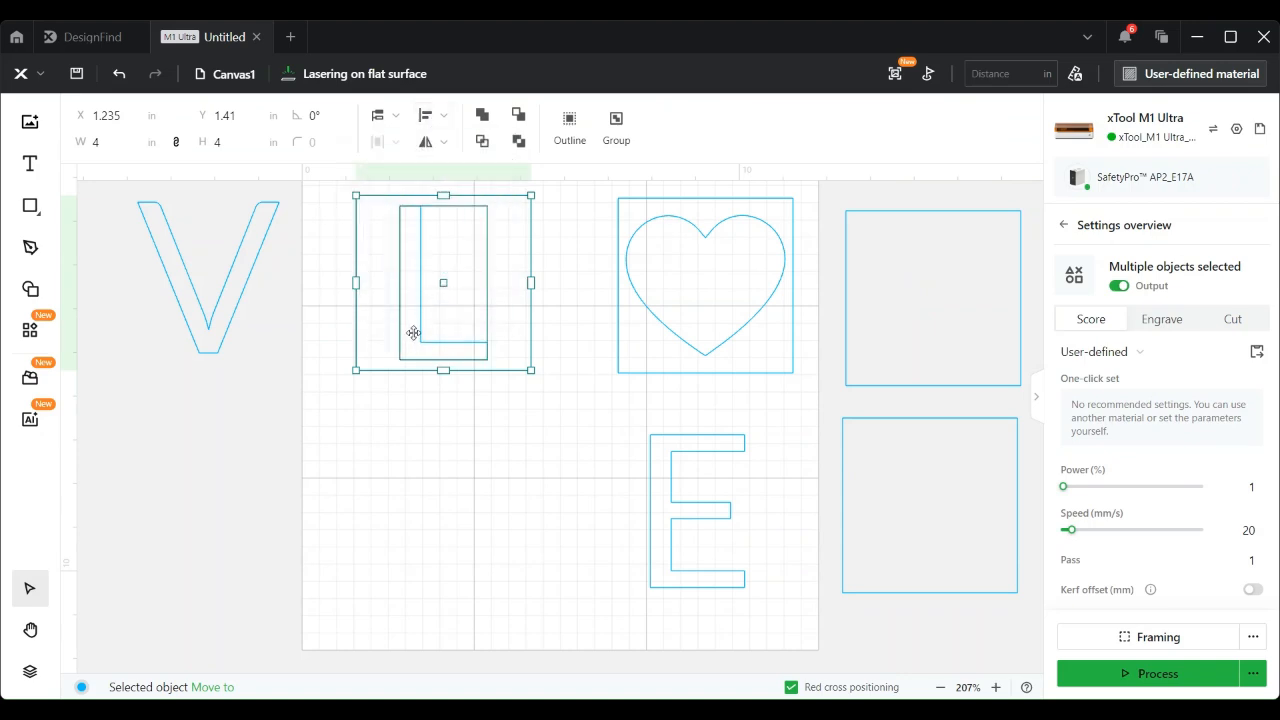
pyautogui.click(421, 453)
# - Place a spare square directly below the L panel, in line with it, and centre the V inside with Align center
pyautogui.moveTo(920, 286); pyautogui.dragTo(417, 514)
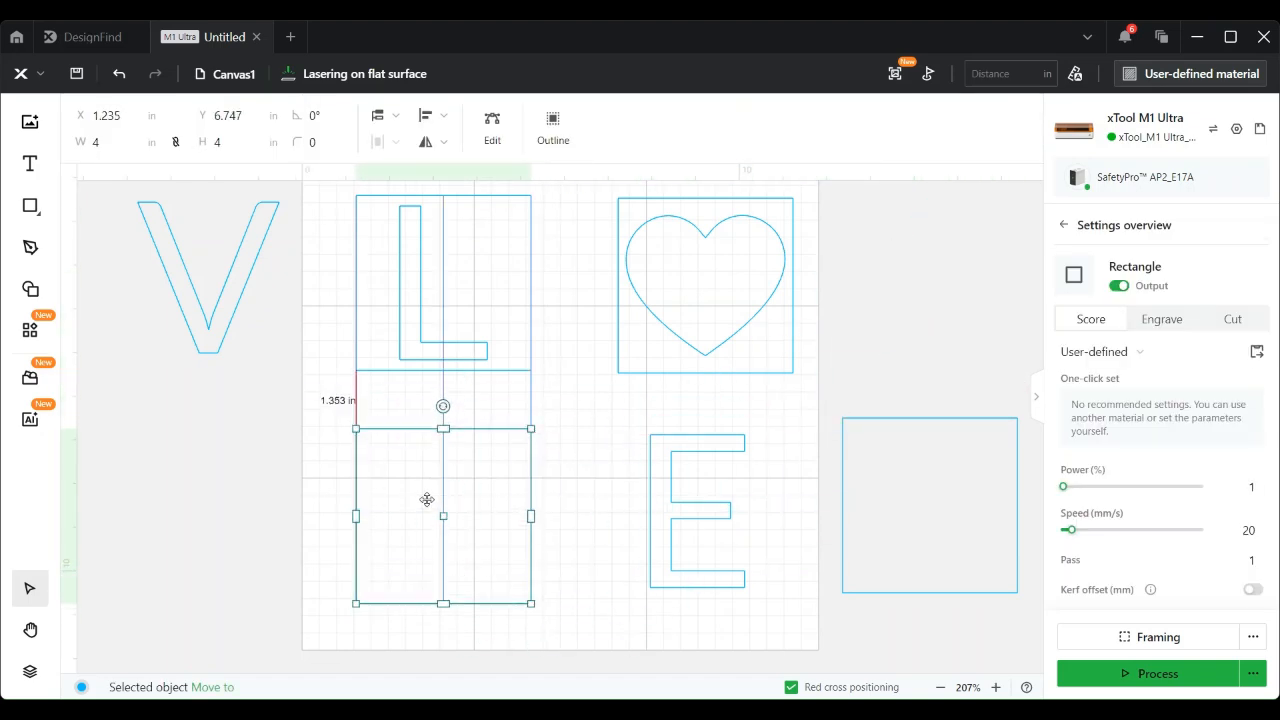
pyautogui.moveTo(206, 306); pyautogui.dragTo(443, 544)
pyautogui.moveTo(610, 413); pyautogui.dragTo(273, 650)
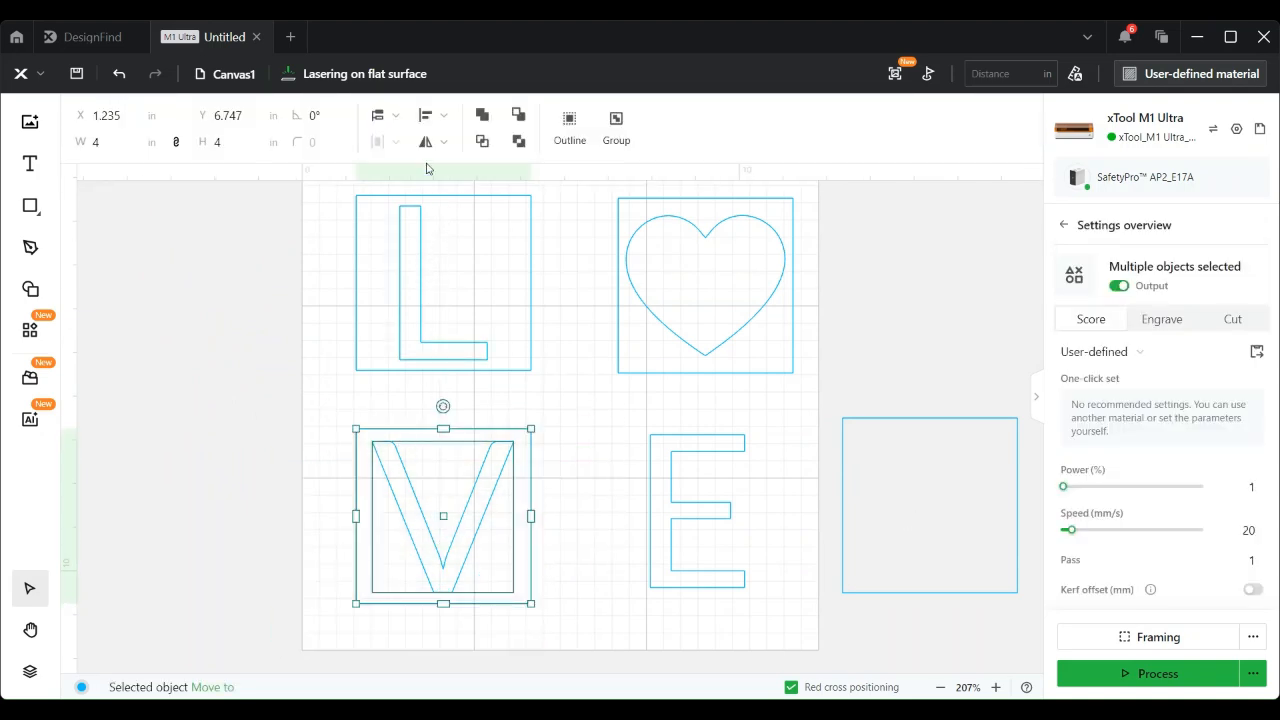
pyautogui.click(441, 123)
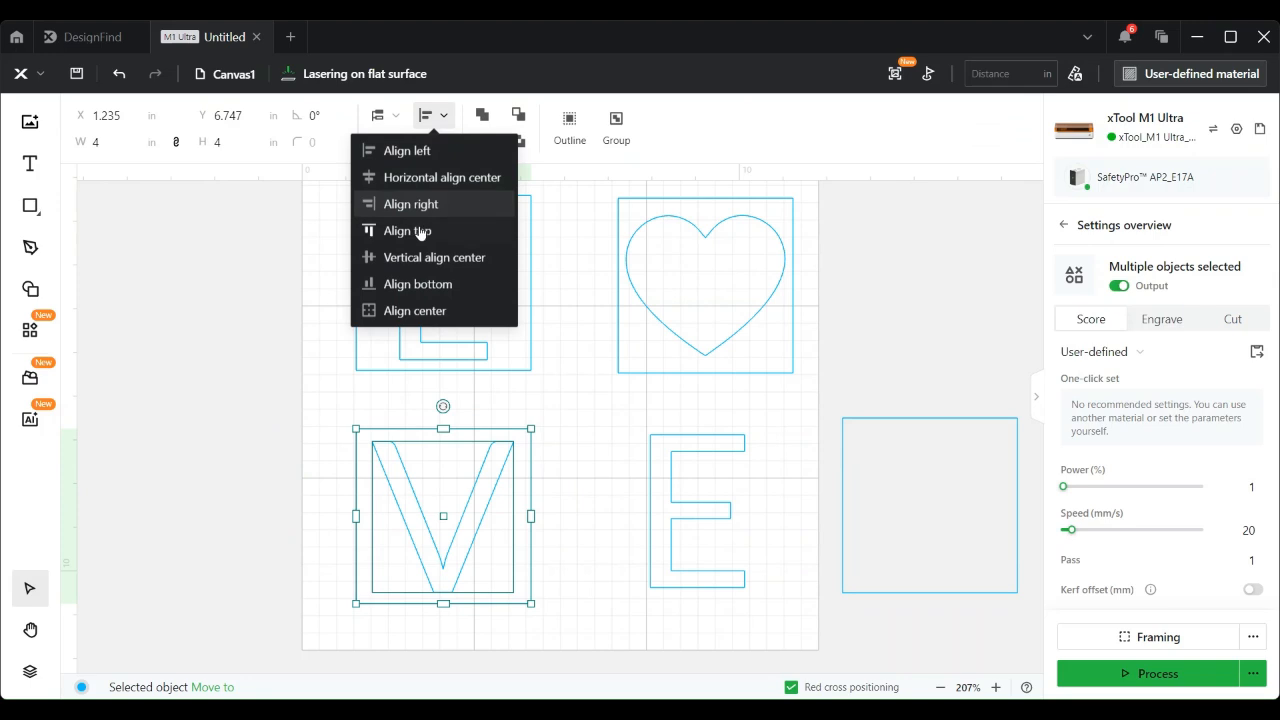
pyautogui.click(415, 311)
pyautogui.click(595, 391)
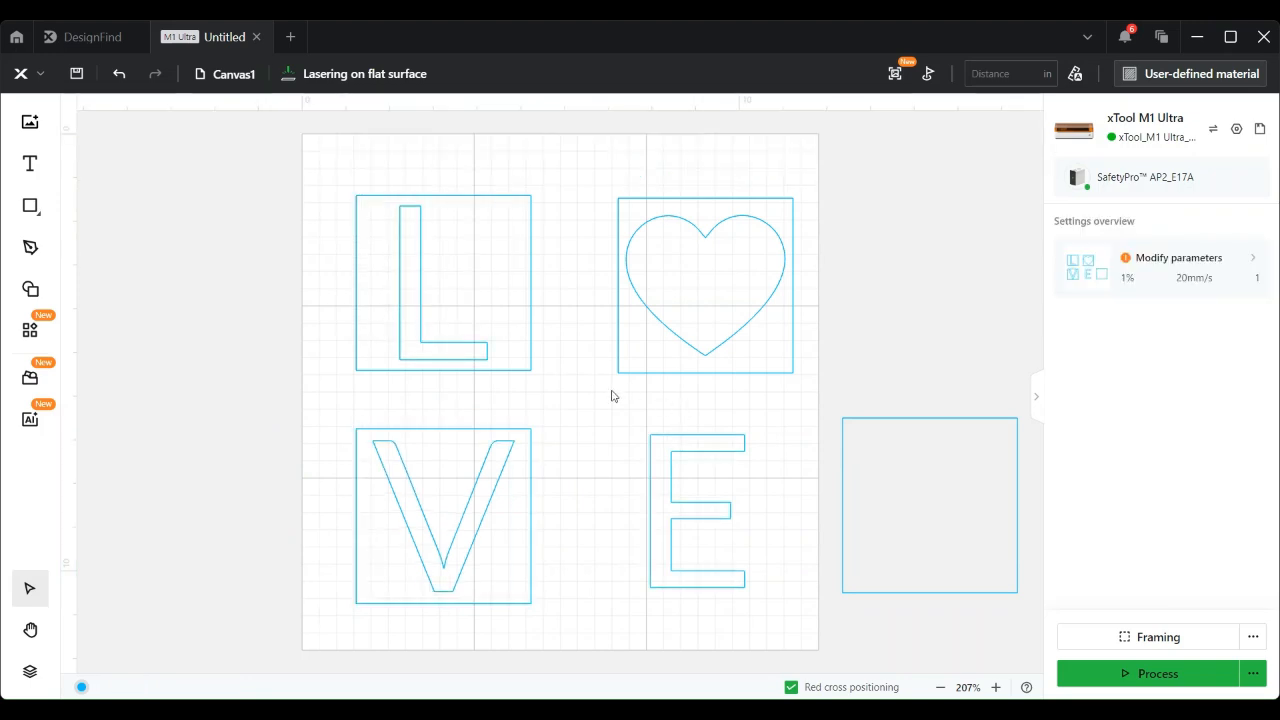
# - Place the last square around the E, in line below the heart panel, and centre the E inside with Align center
pyautogui.moveTo(906, 483); pyautogui.dragTo(698, 460)
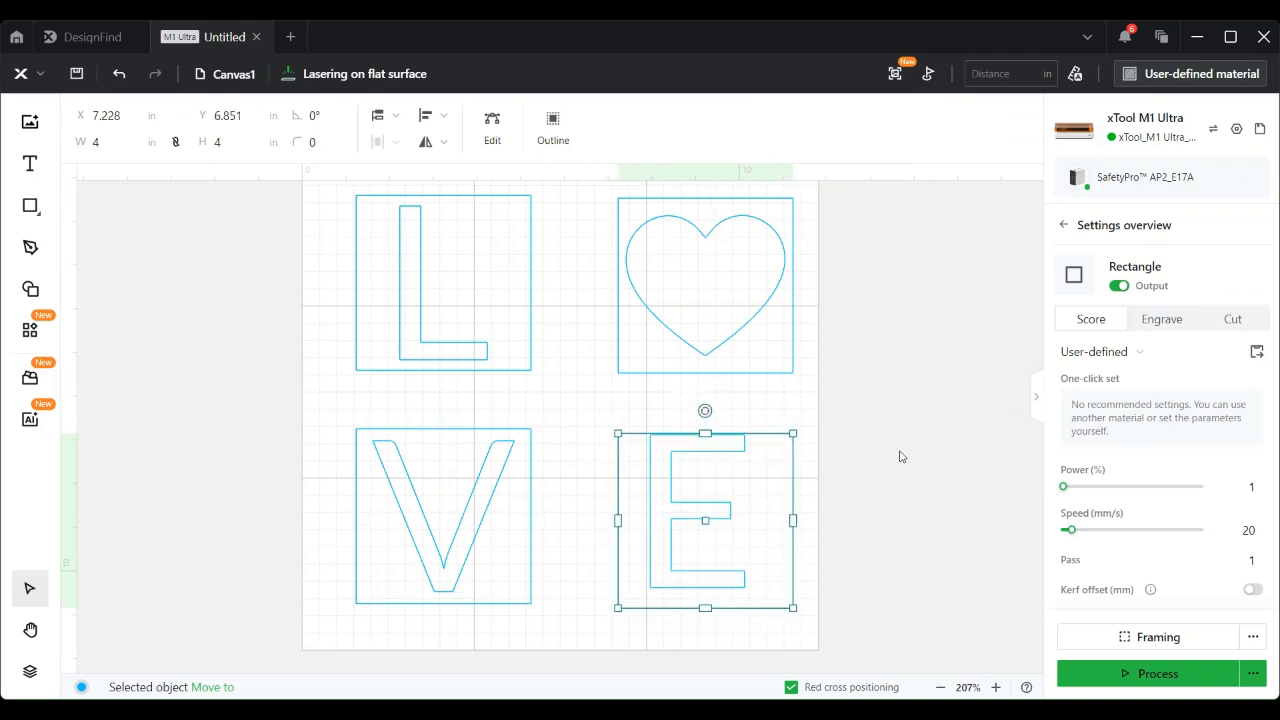
pyautogui.click(899, 457)
pyautogui.moveTo(800, 403); pyautogui.dragTo(580, 637)
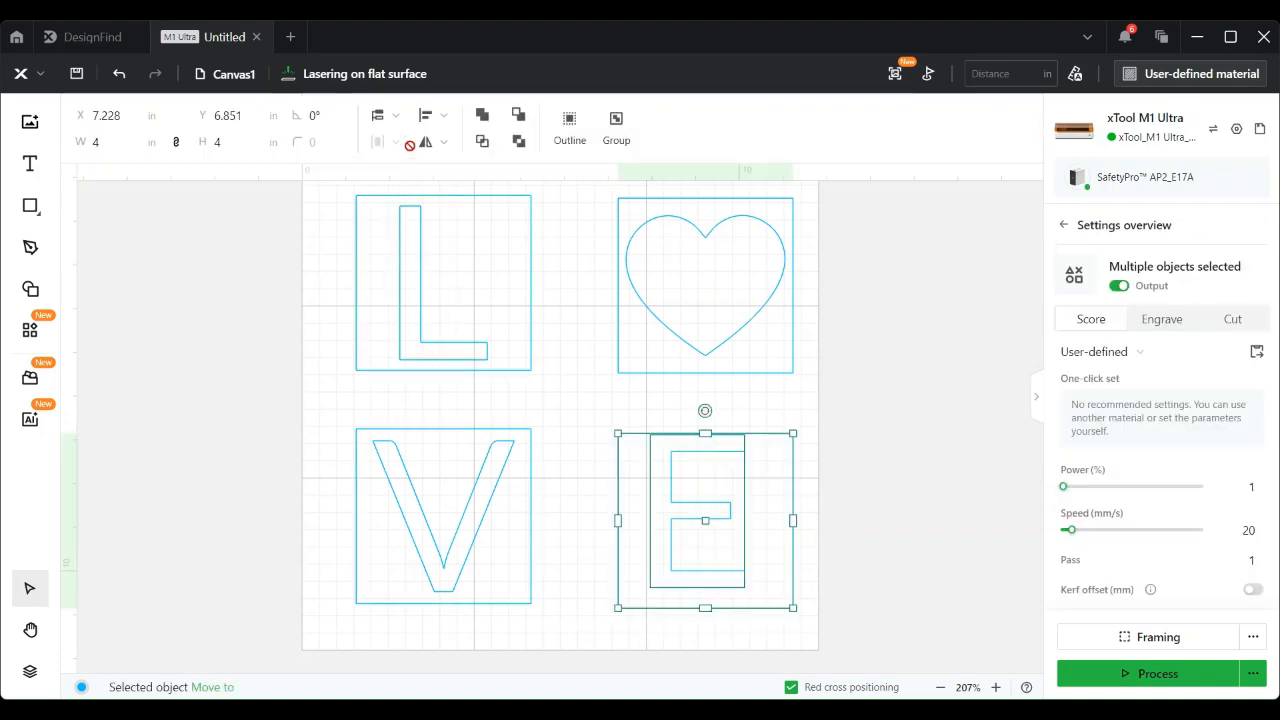
pyautogui.click(432, 120)
pyautogui.click(414, 310)
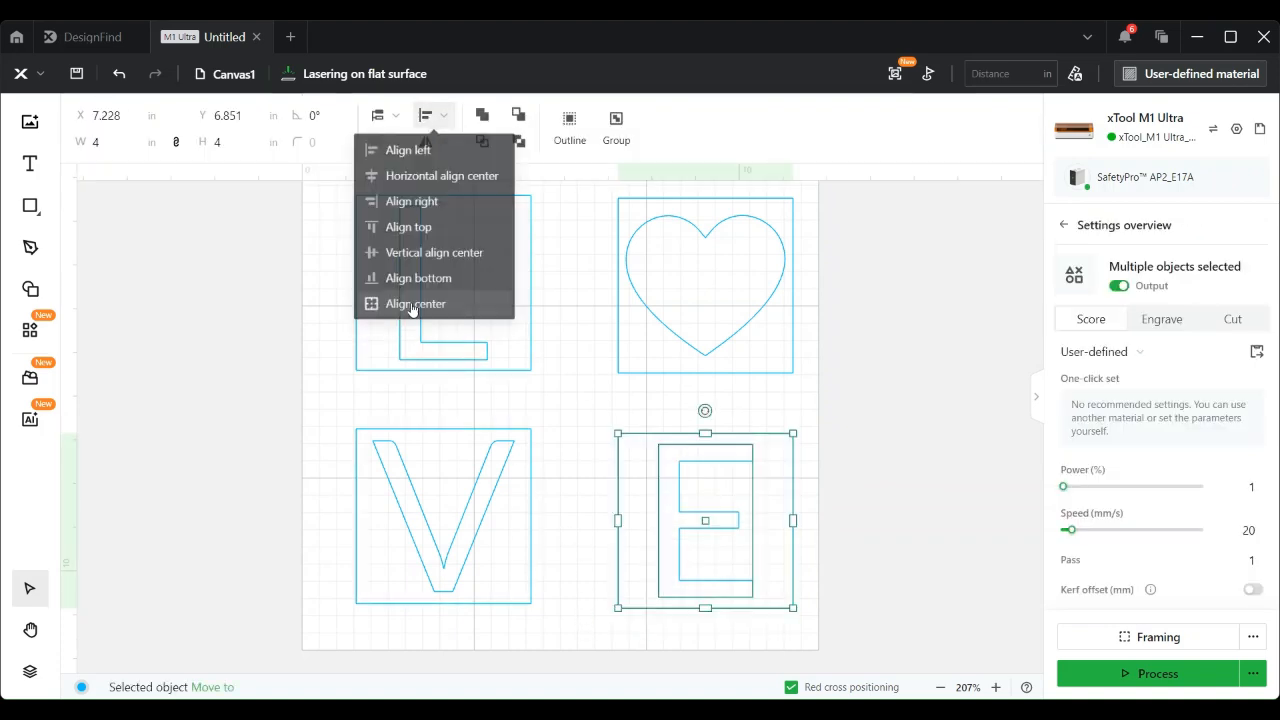
pyautogui.click(899, 428)
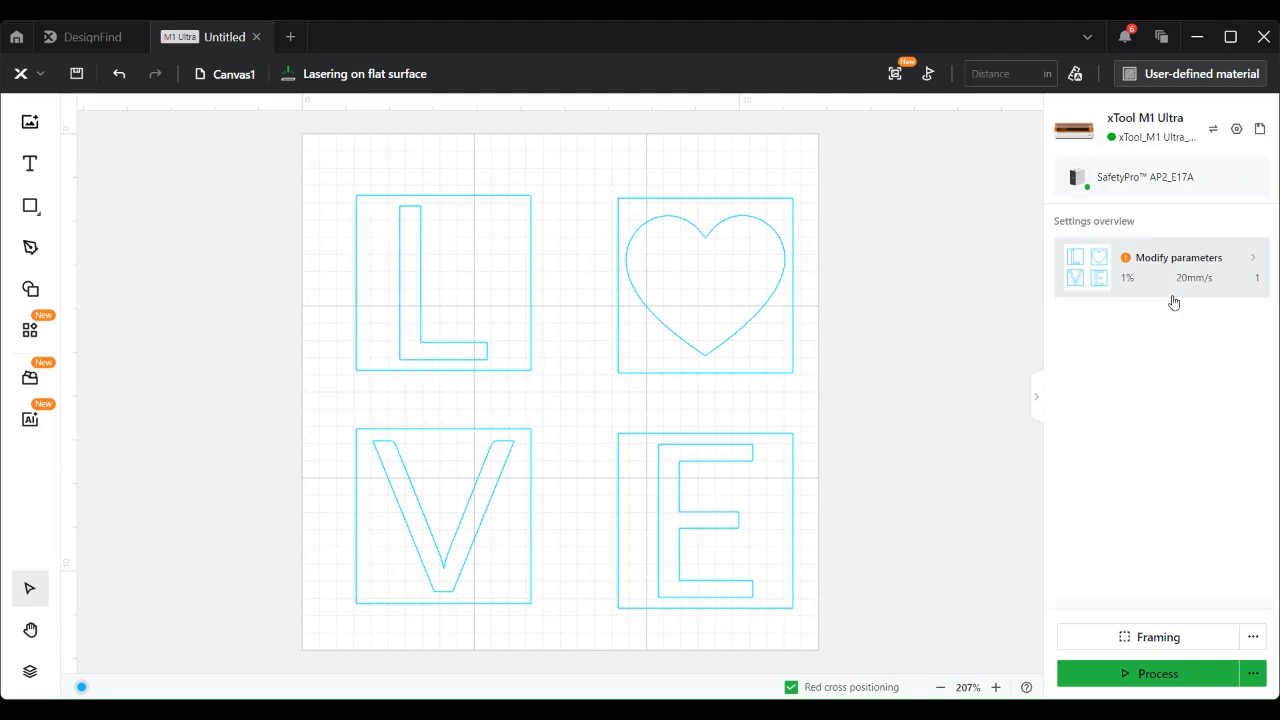
# - Select all the panel shapes from the settings overview, preview them as Engrave and set their processing type to Cut
pyautogui.click(1251, 263)
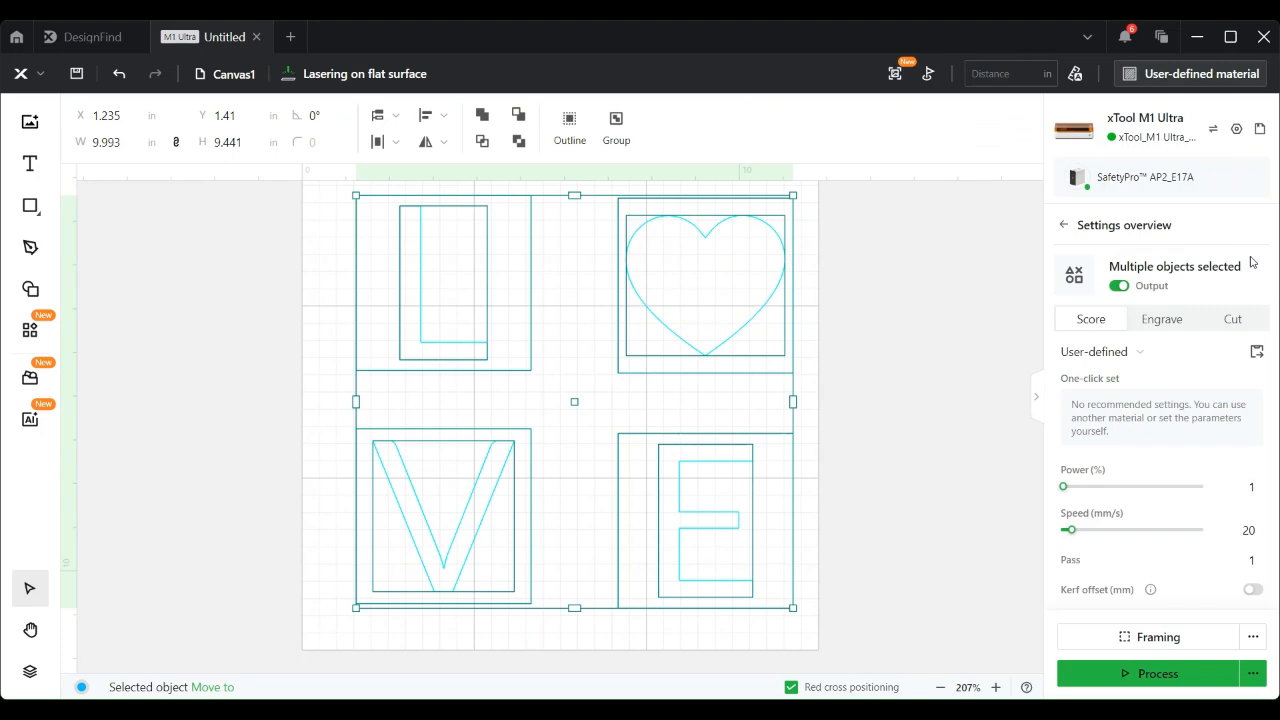
pyautogui.click(923, 387)
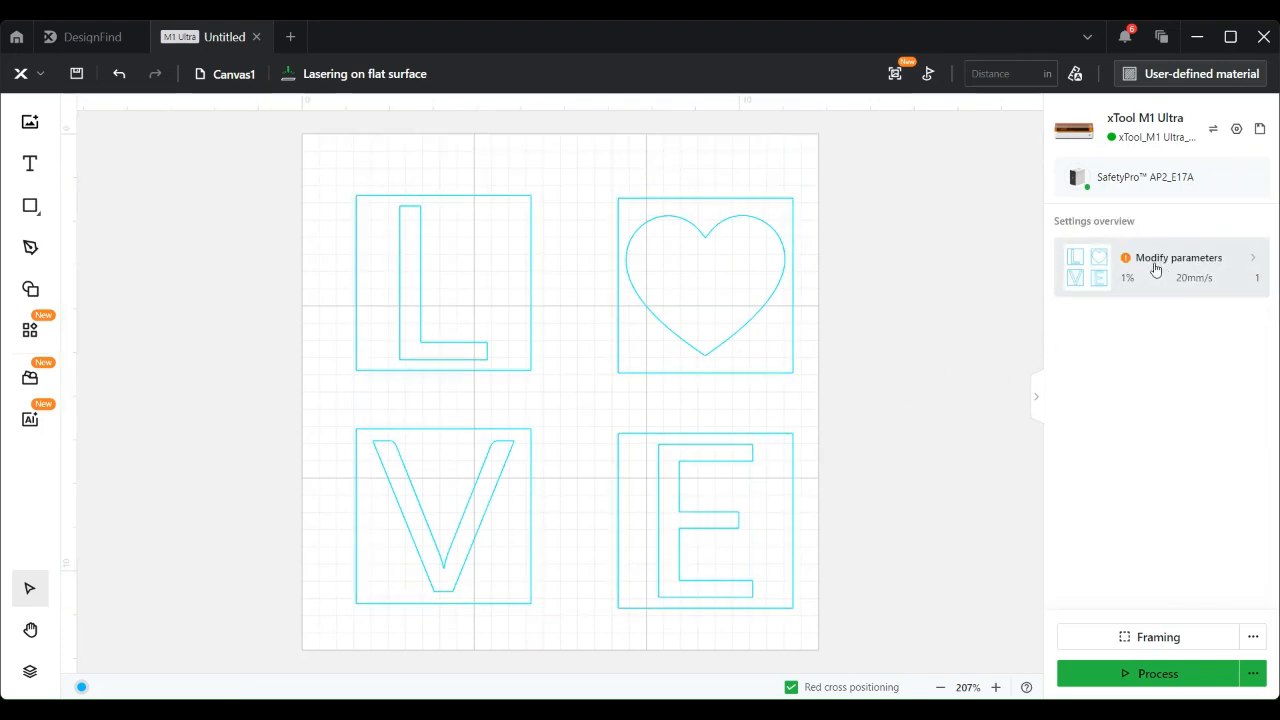
pyautogui.click(1256, 263)
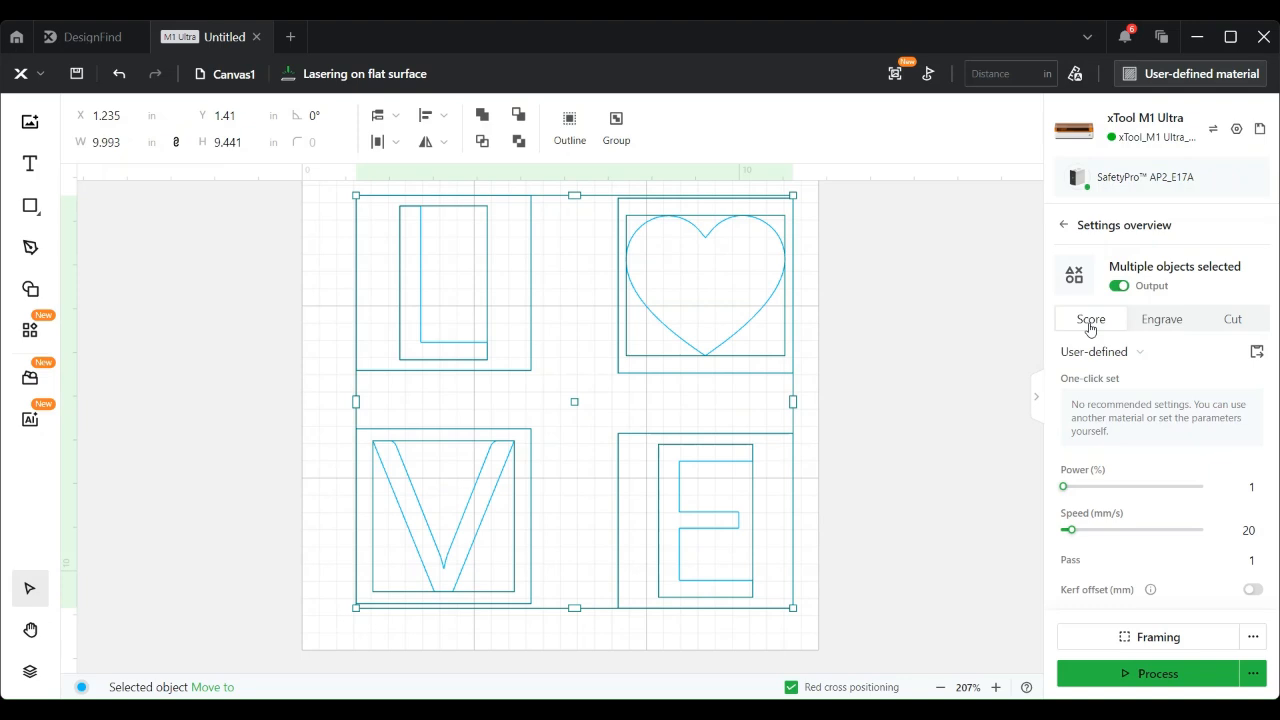
pyautogui.click(1164, 328)
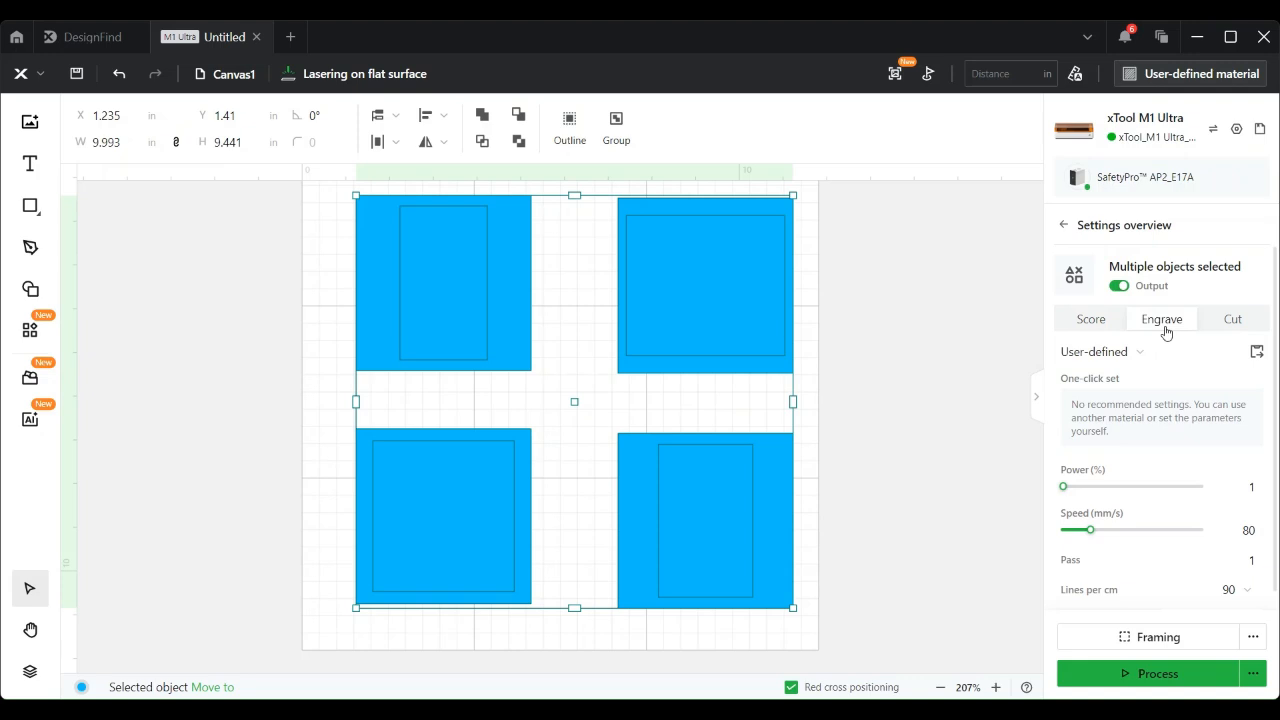
pyautogui.click(1236, 325)
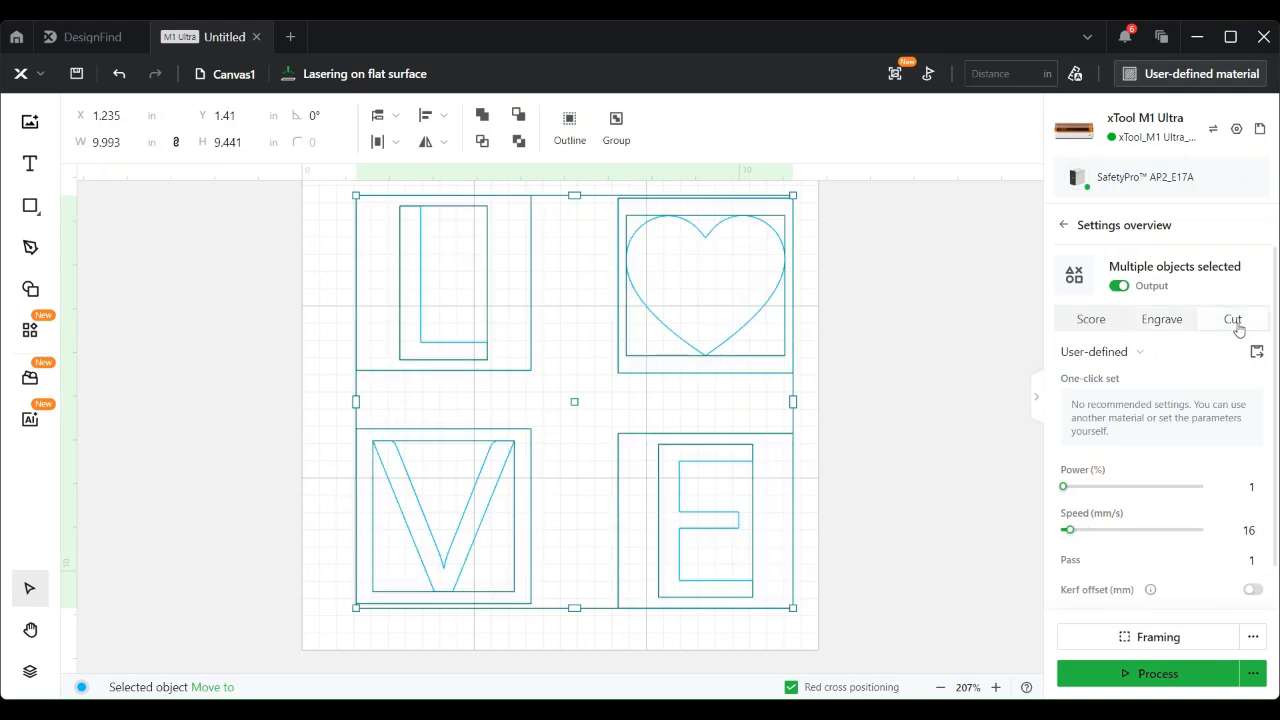
pyautogui.click(969, 356)
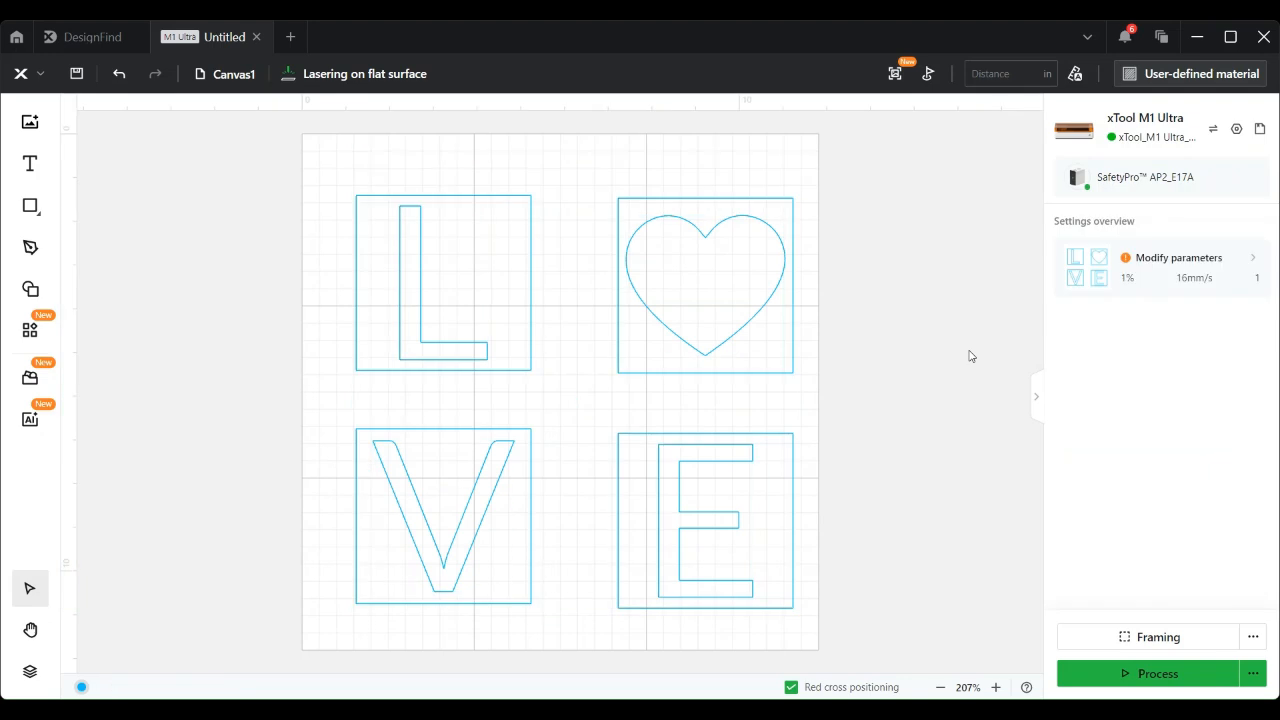
# - Set the processing material to 3mm Basswood Plywood
pyautogui.click(1252, 262)
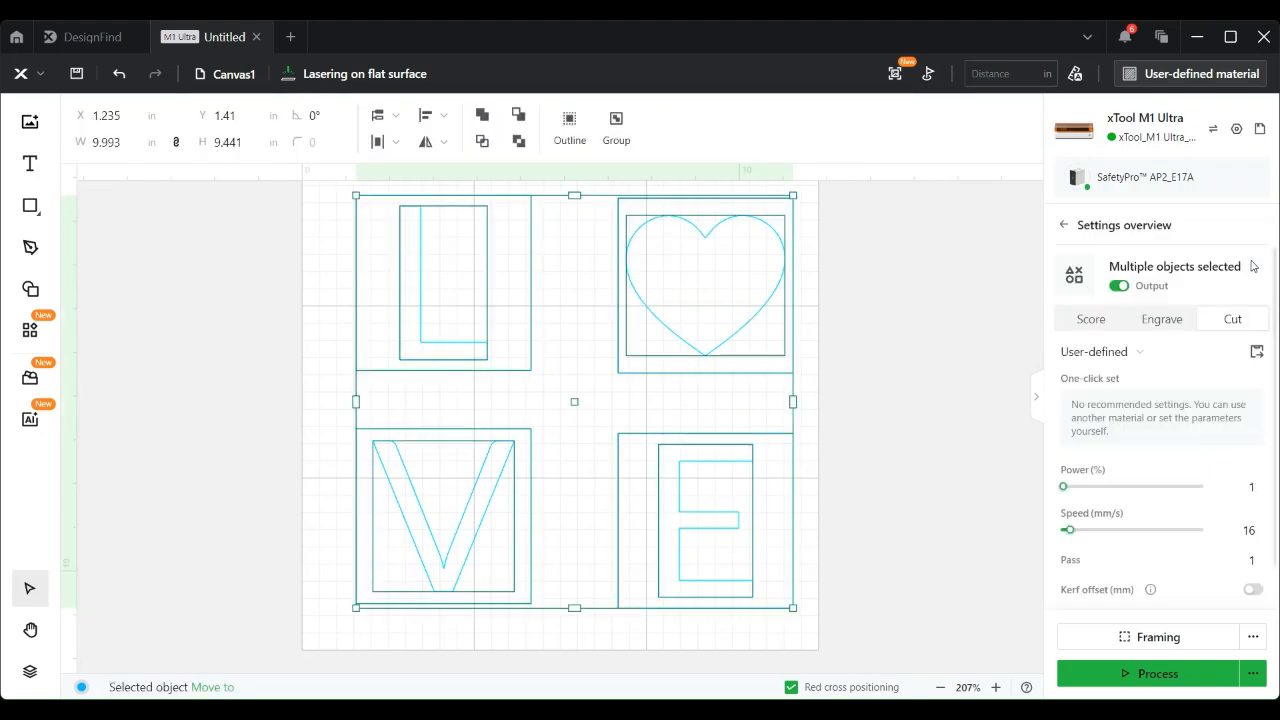
pyautogui.click(806, 204)
pyautogui.moveTo(804, 194); pyautogui.dragTo(258, 664)
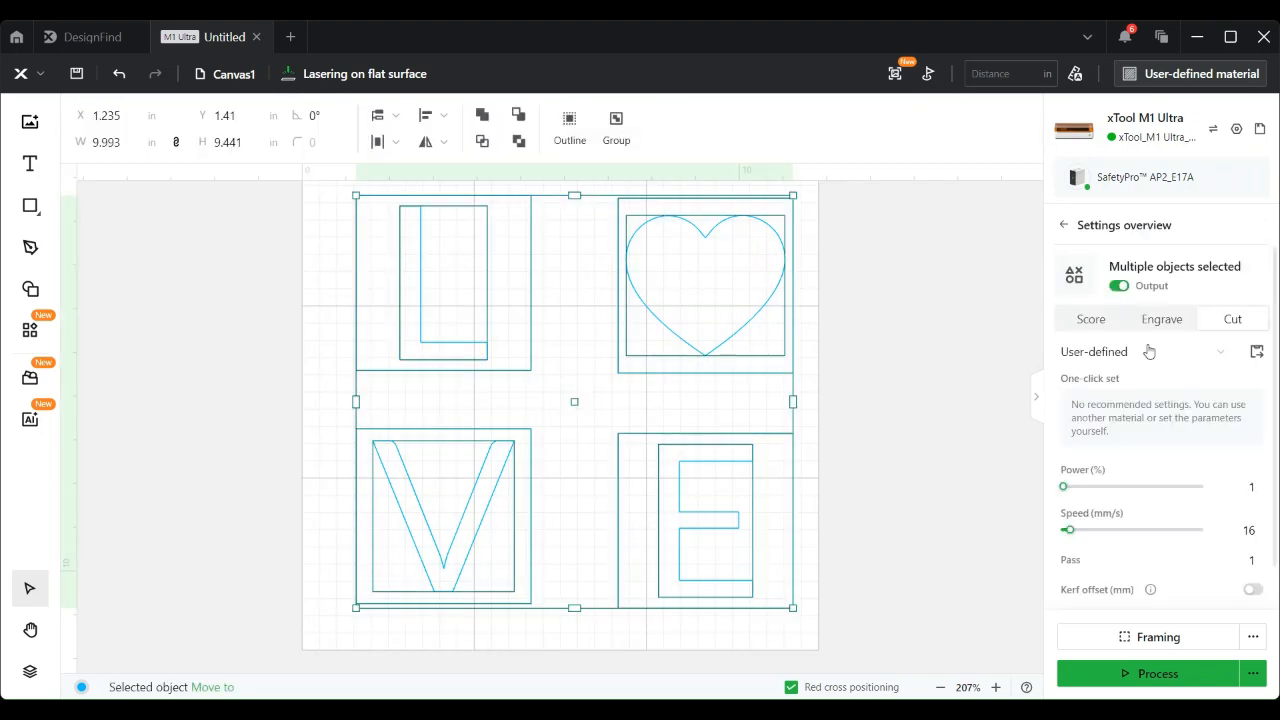
pyautogui.click(959, 305)
pyautogui.click(525, 202)
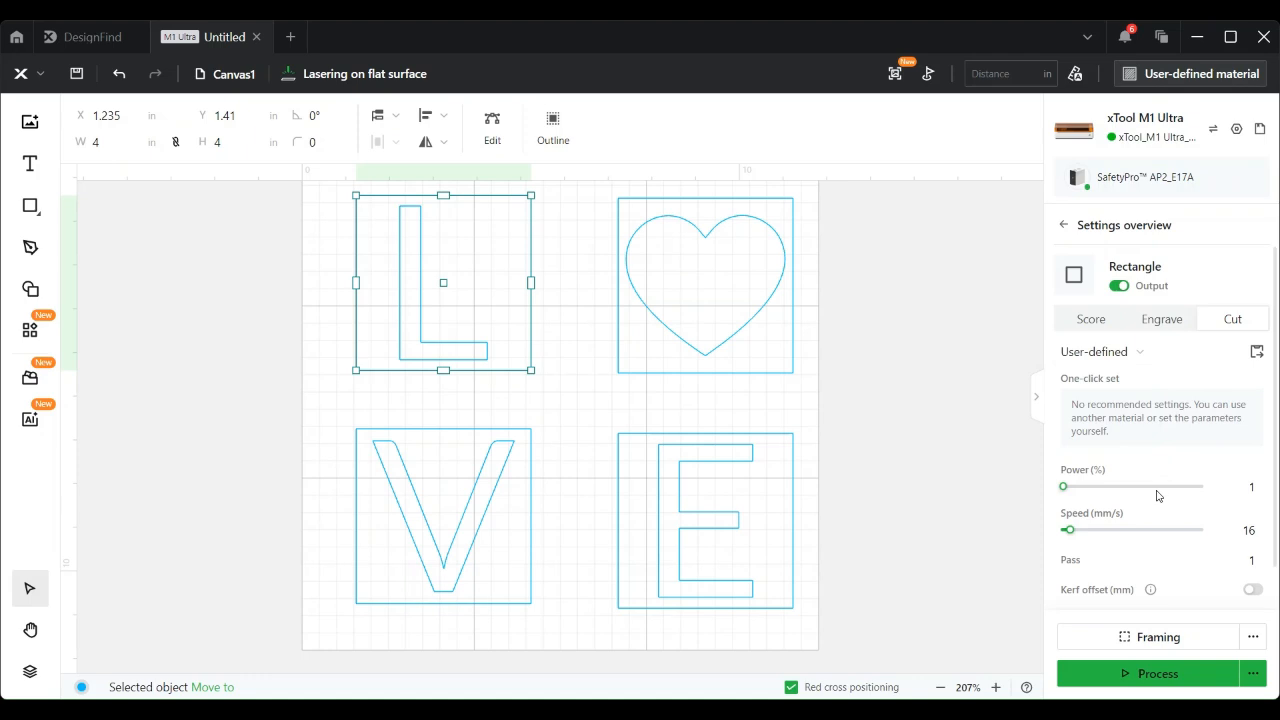
pyautogui.click(1186, 76)
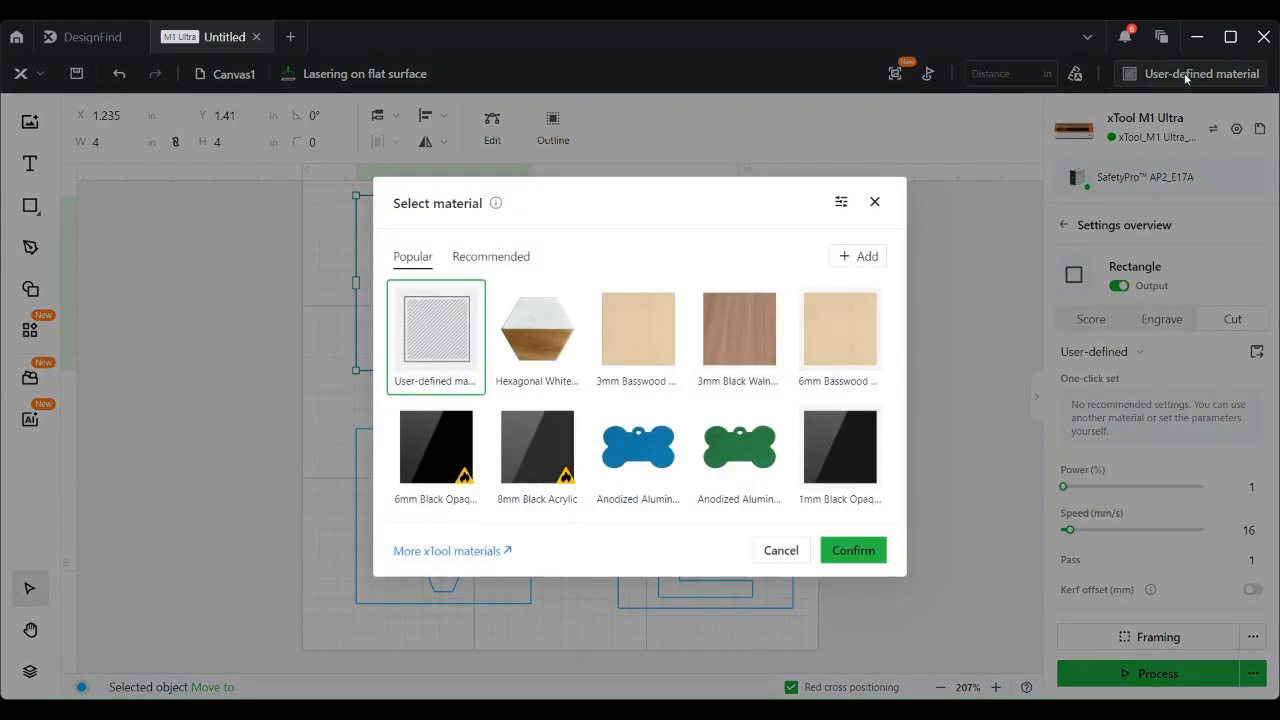
pyautogui.click(622, 308)
pyautogui.click(853, 550)
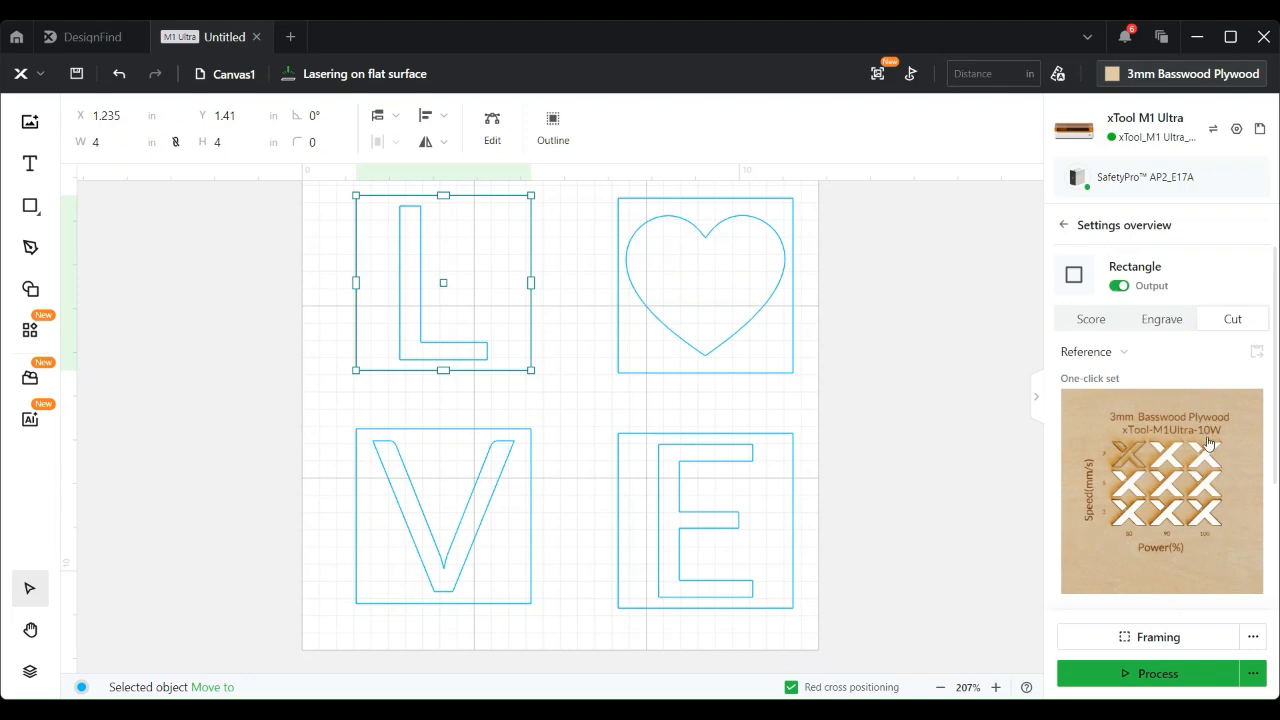
# - Check the One-click set cutting reference for the L panel's square and its letter
pyautogui.click(1130, 466)
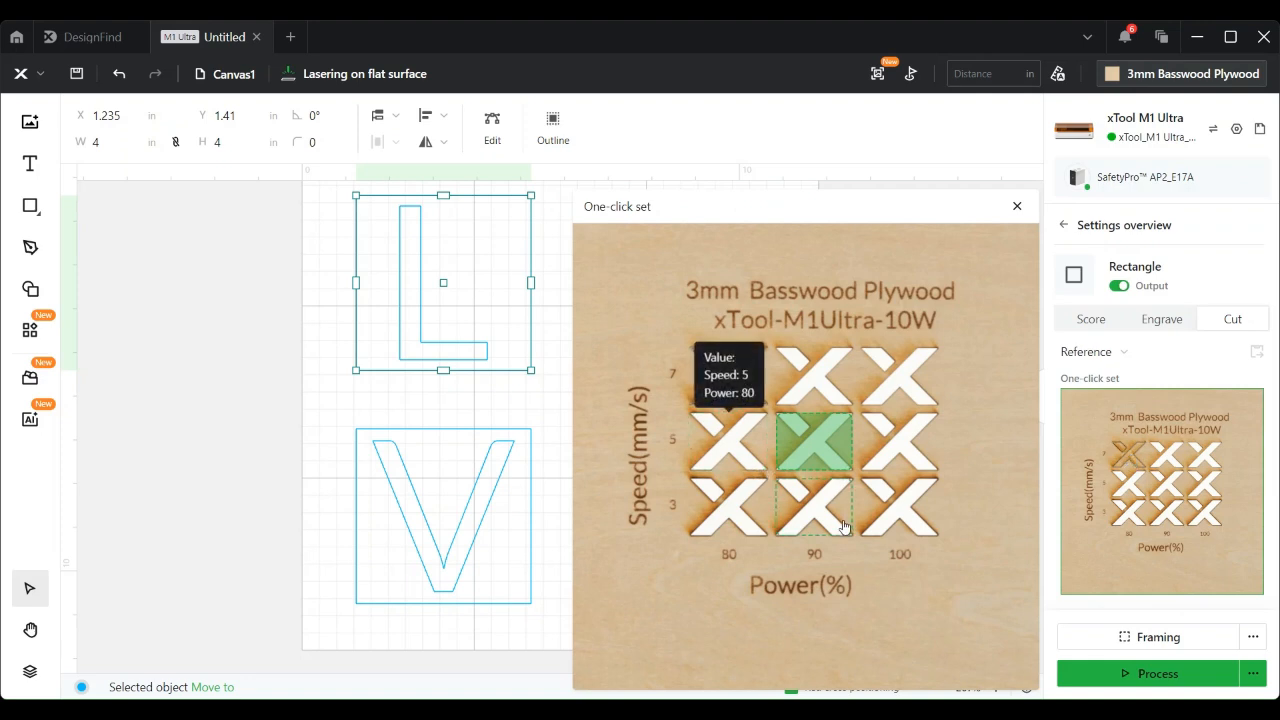
pyautogui.moveTo(819, 466)
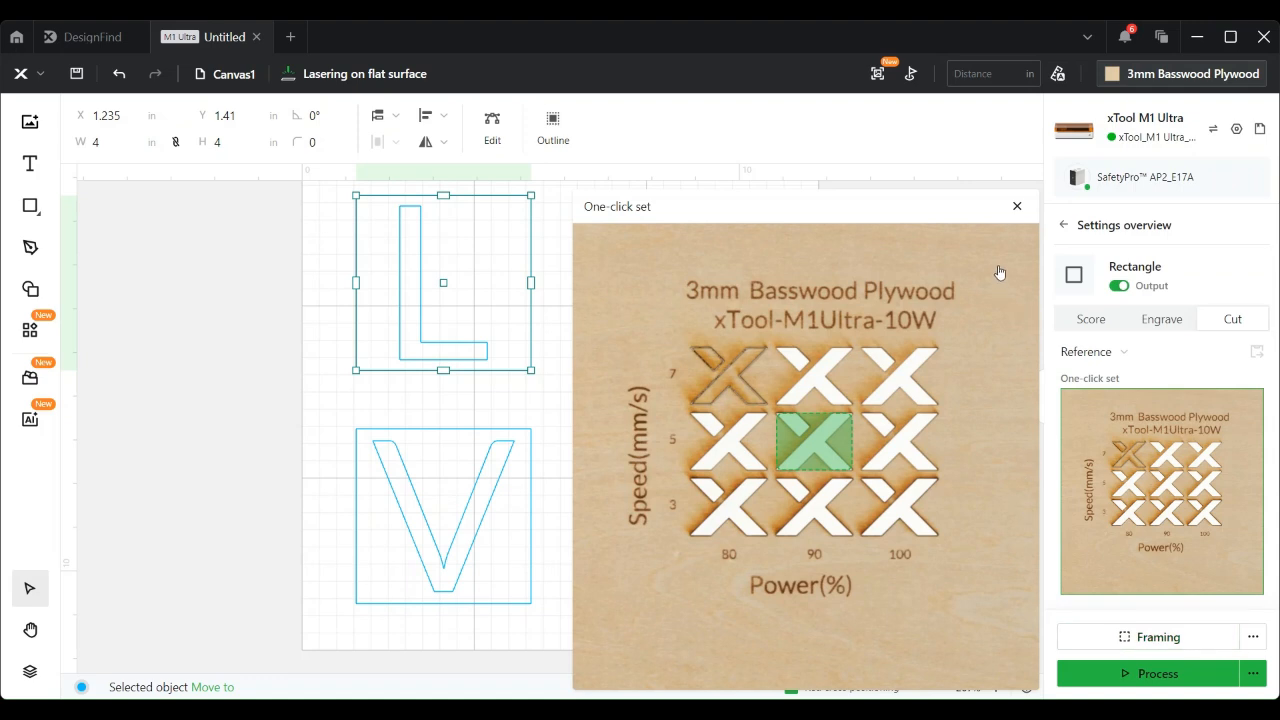
pyautogui.click(1015, 207)
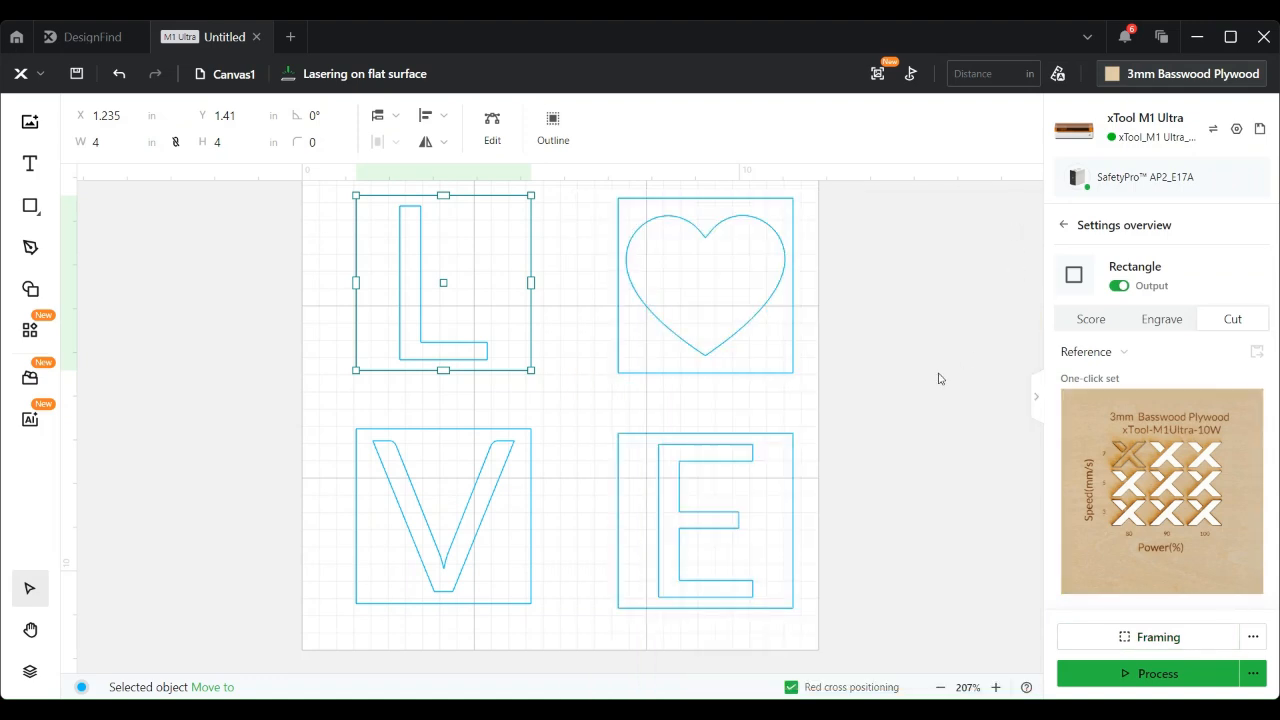
pyautogui.click(552, 372)
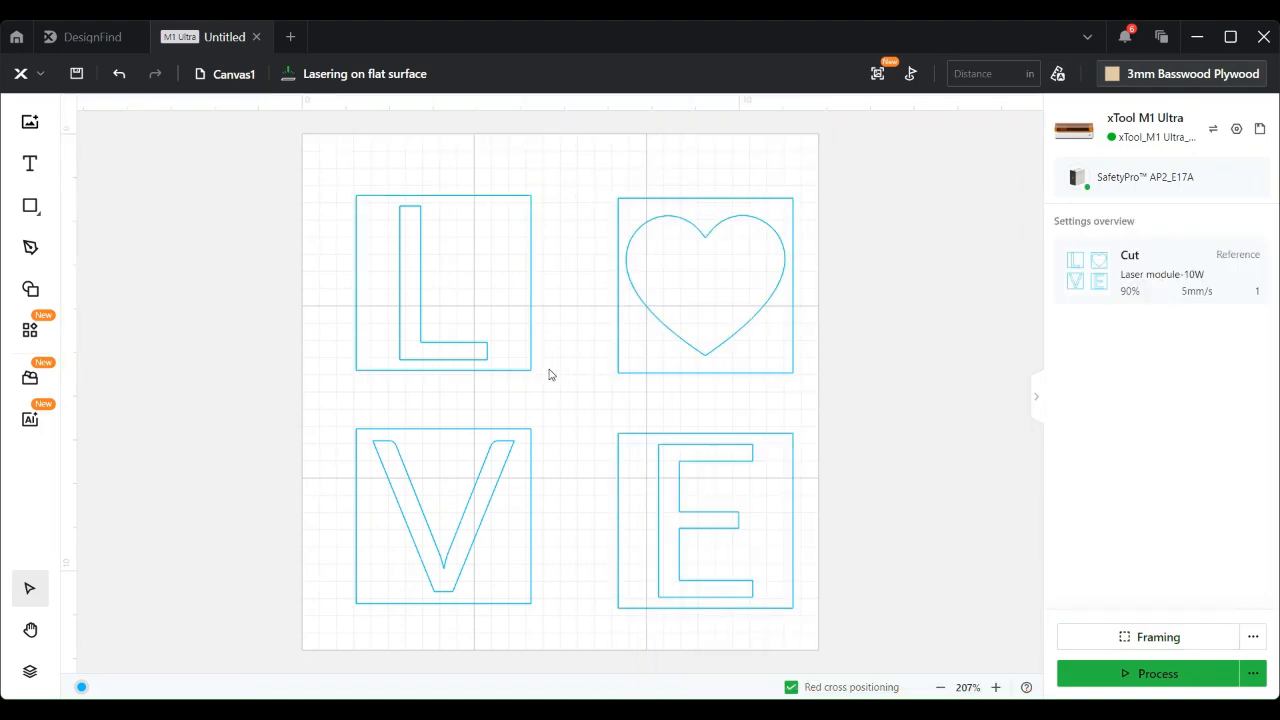
pyautogui.click(444, 335)
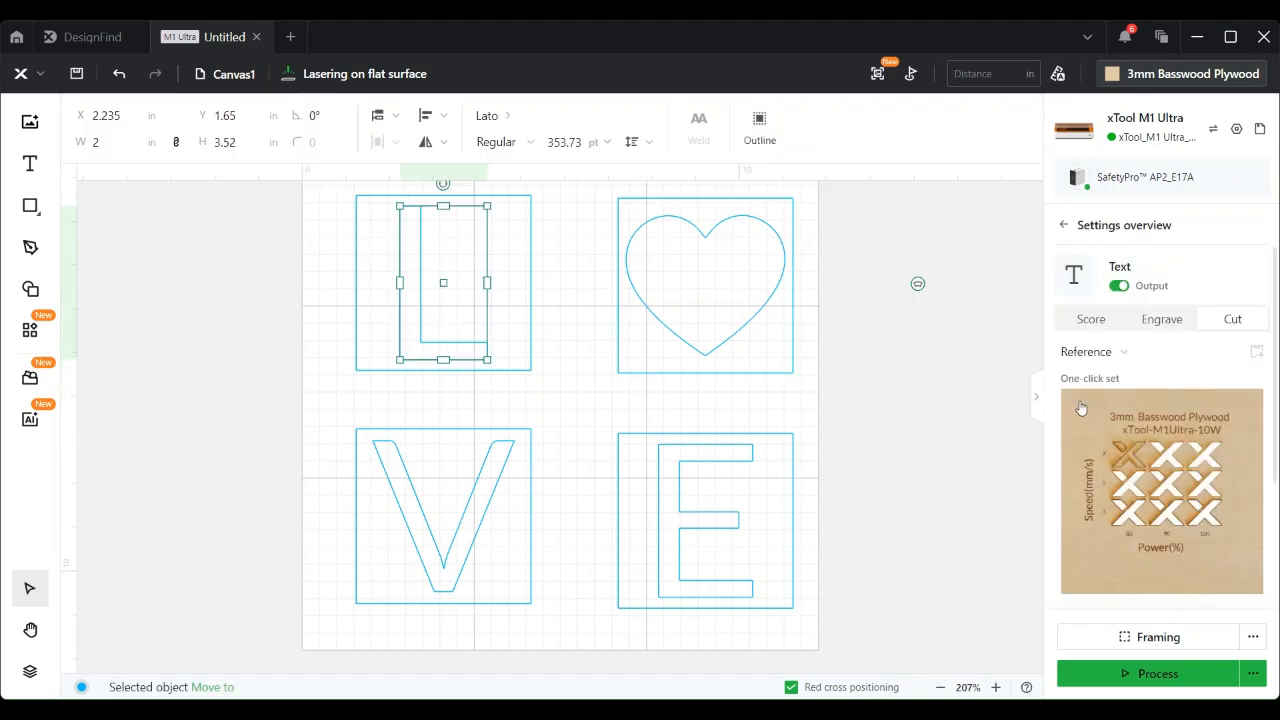
pyautogui.click(1161, 491)
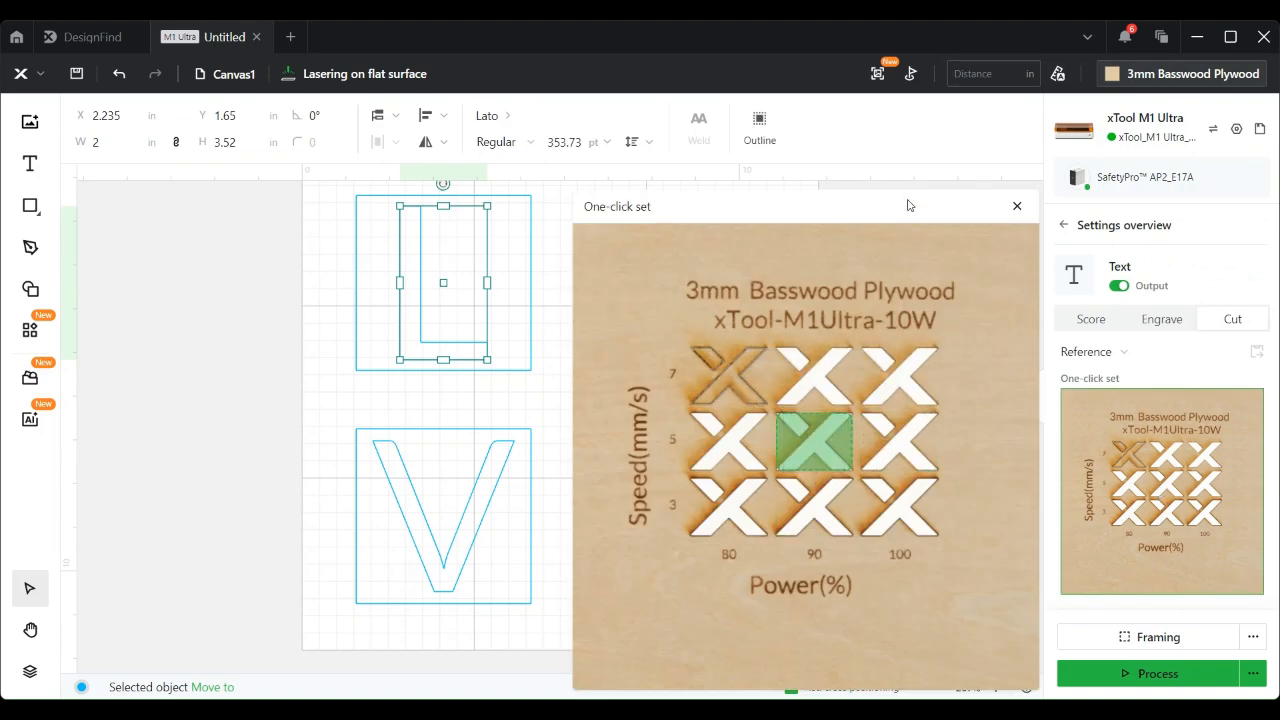
pyautogui.click(288, 382)
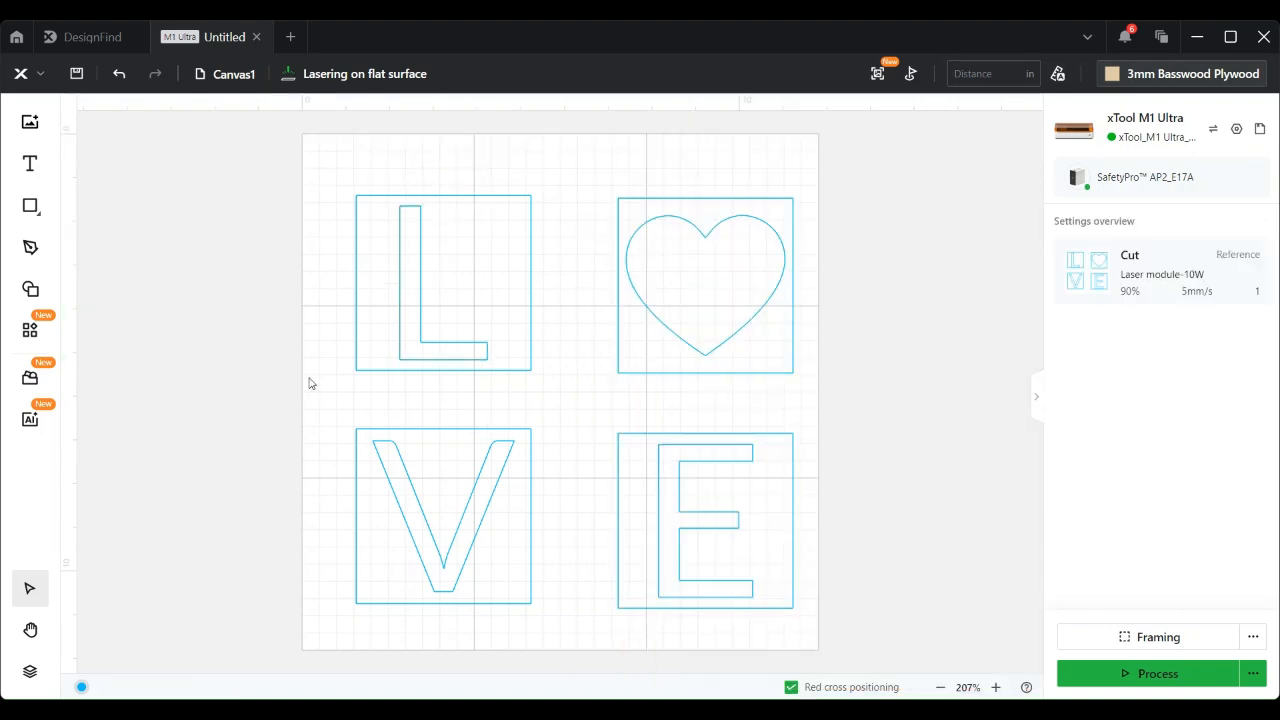
# - Check the One-click set cutting reference for the heart panel's square and the heart shape
pyautogui.click(704, 372)
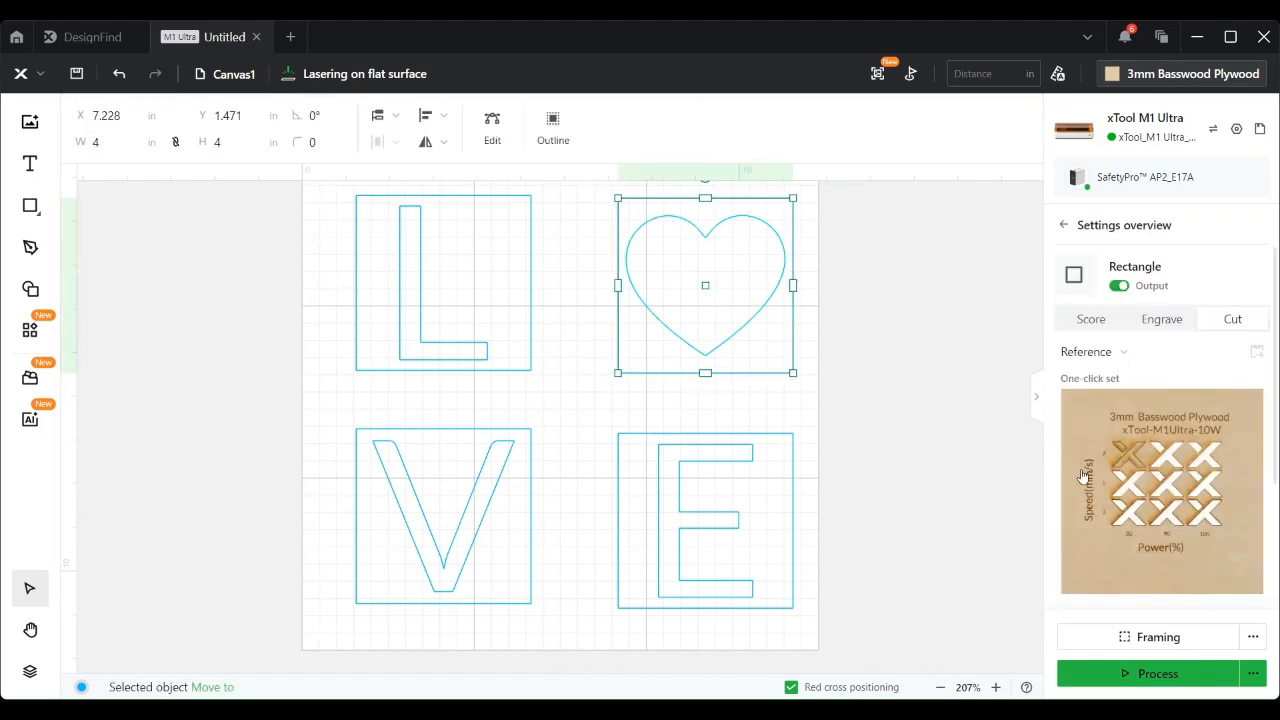
pyautogui.click(1150, 493)
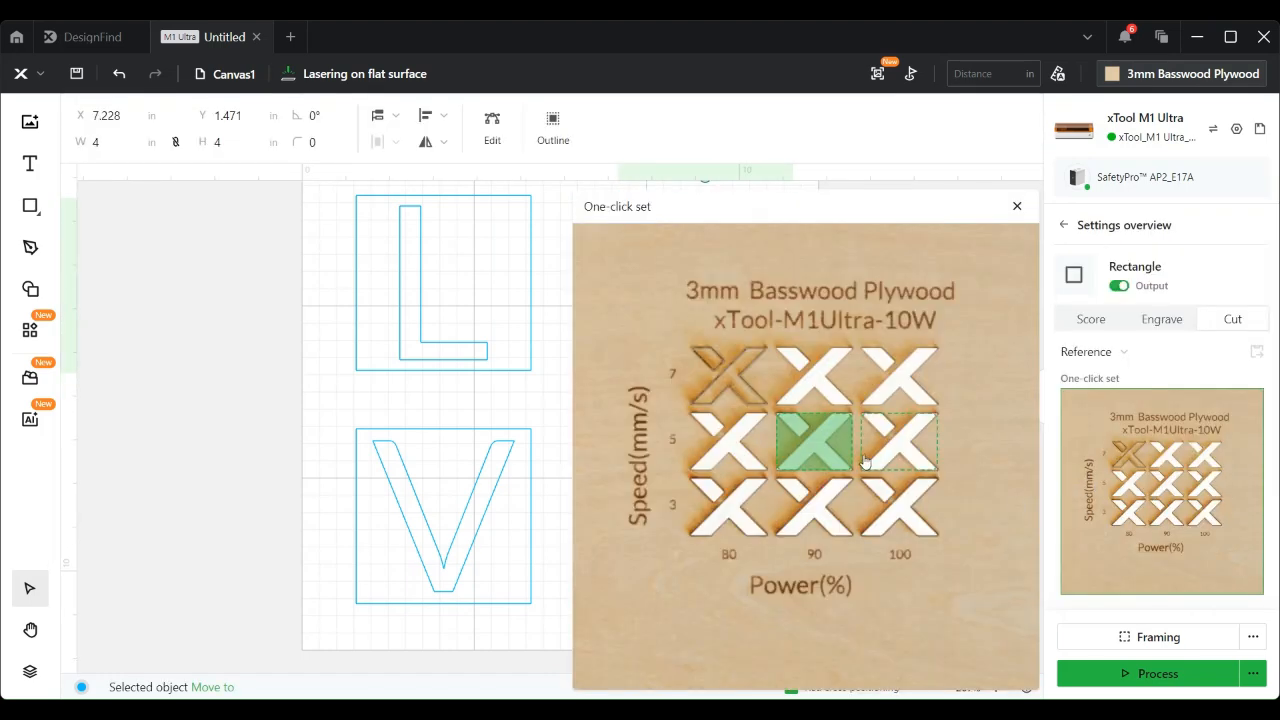
pyautogui.click(254, 384)
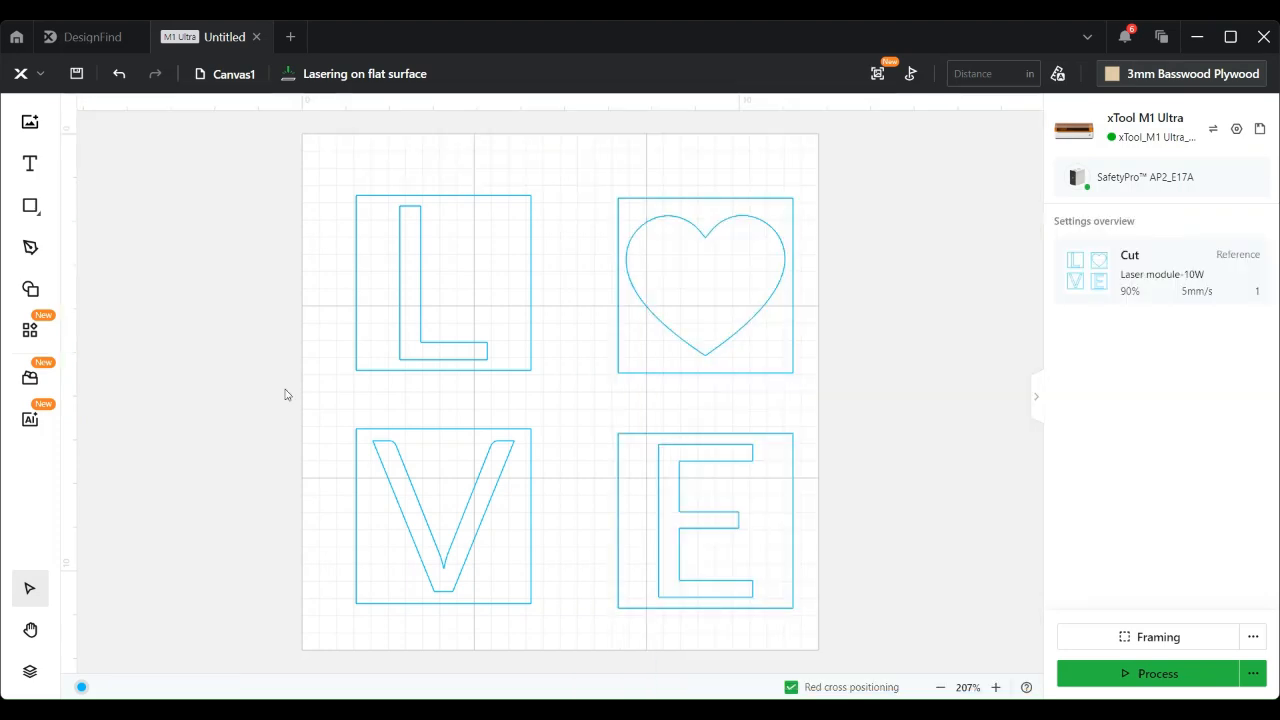
pyautogui.click(752, 330)
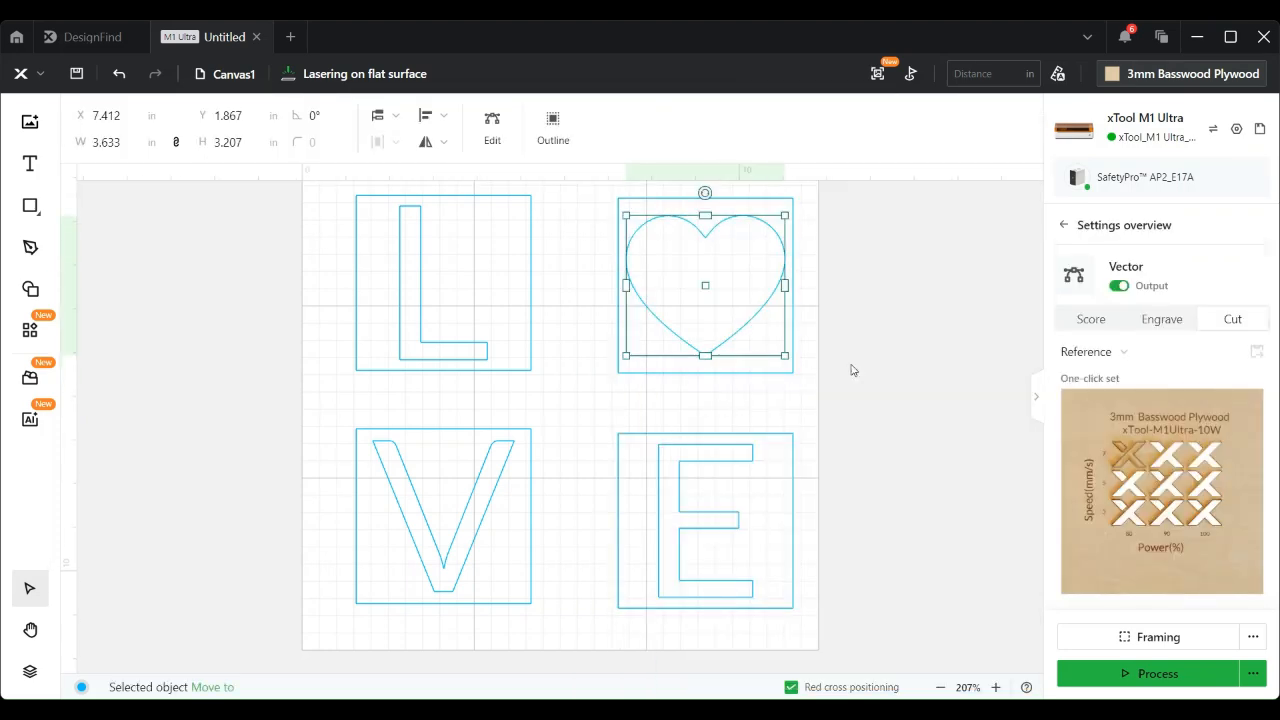
pyautogui.click(1172, 497)
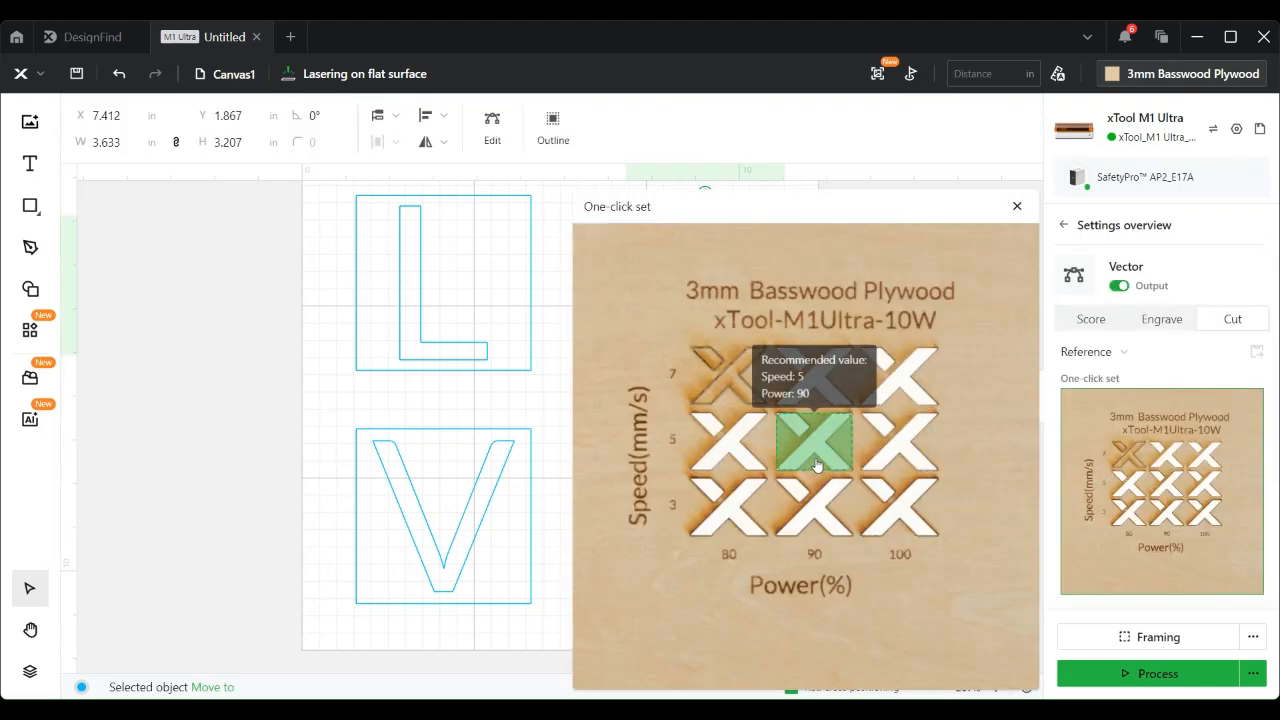
pyautogui.click(228, 390)
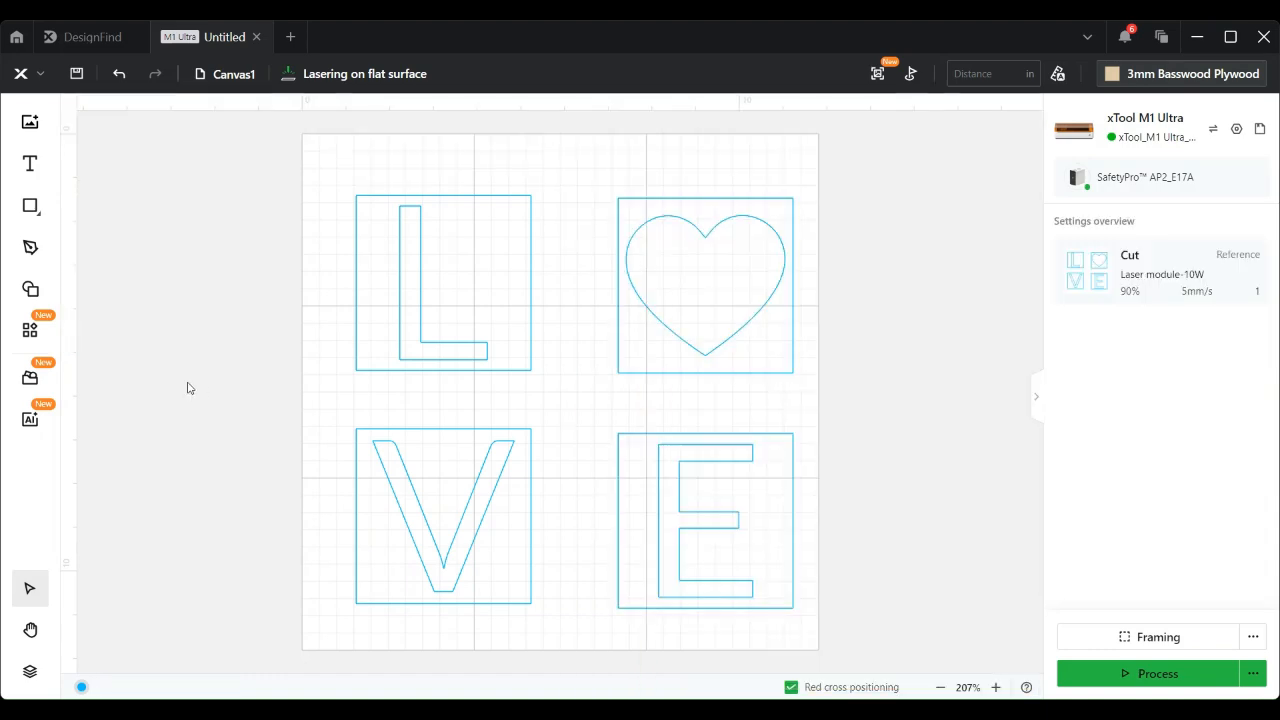
# - Check the One-click set cutting reference for the V and its surrounding square
pyautogui.click(476, 525)
pyautogui.click(1172, 492)
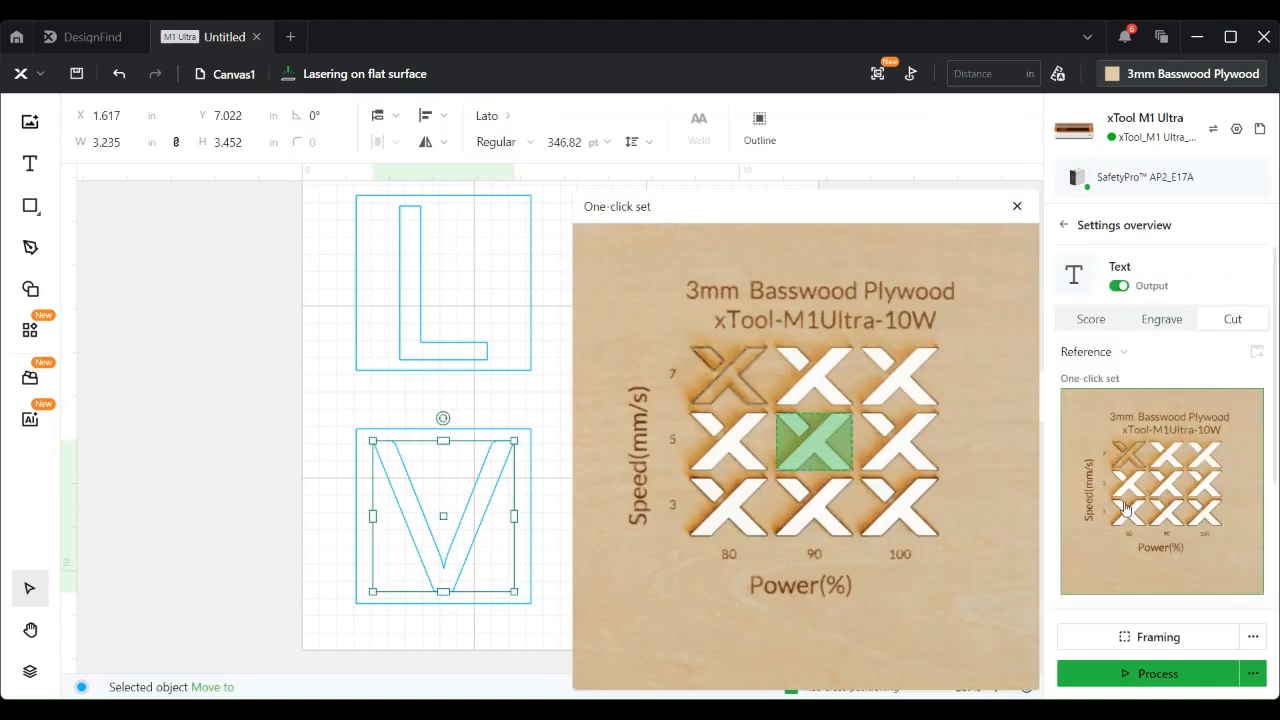
pyautogui.click(214, 501)
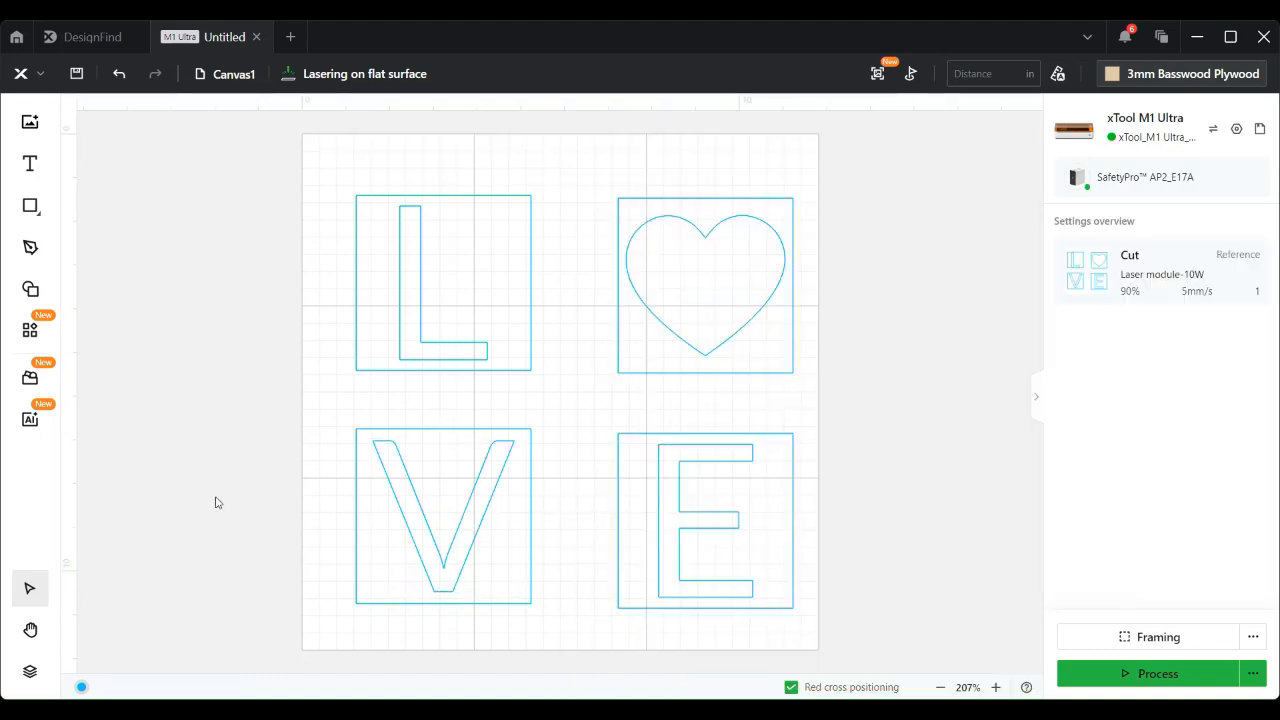
pyautogui.click(530, 541)
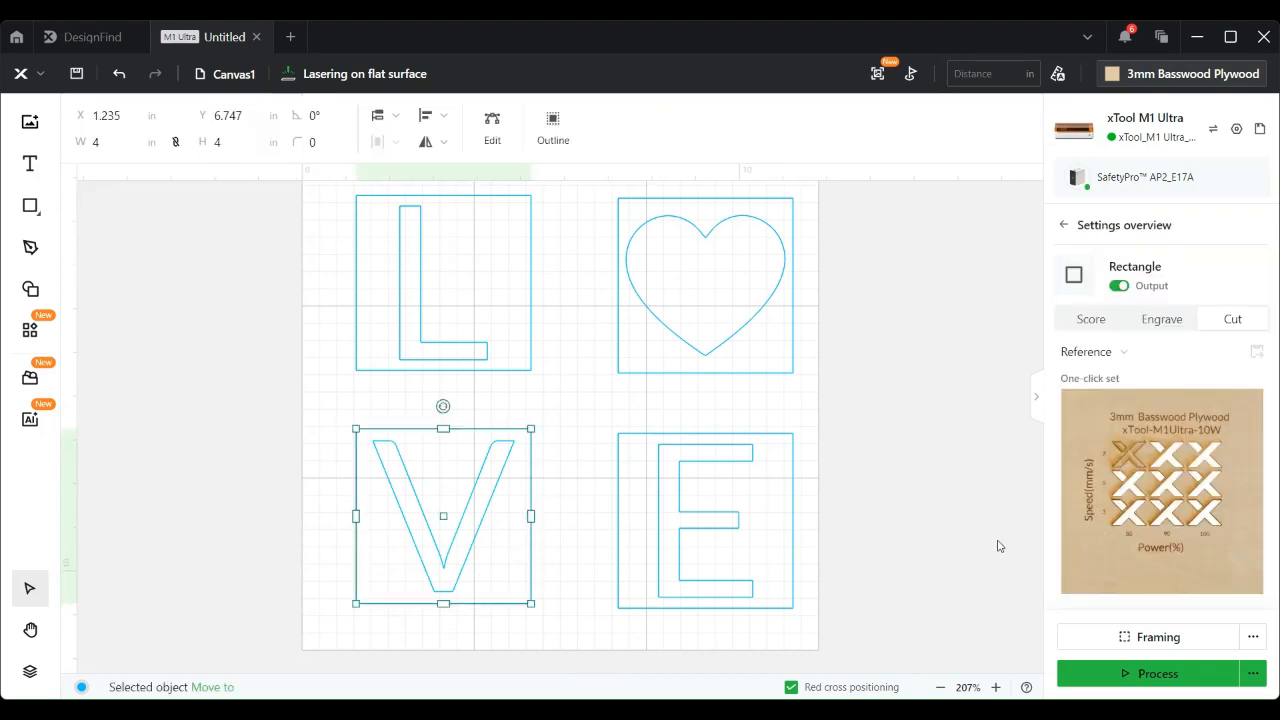
pyautogui.click(1175, 484)
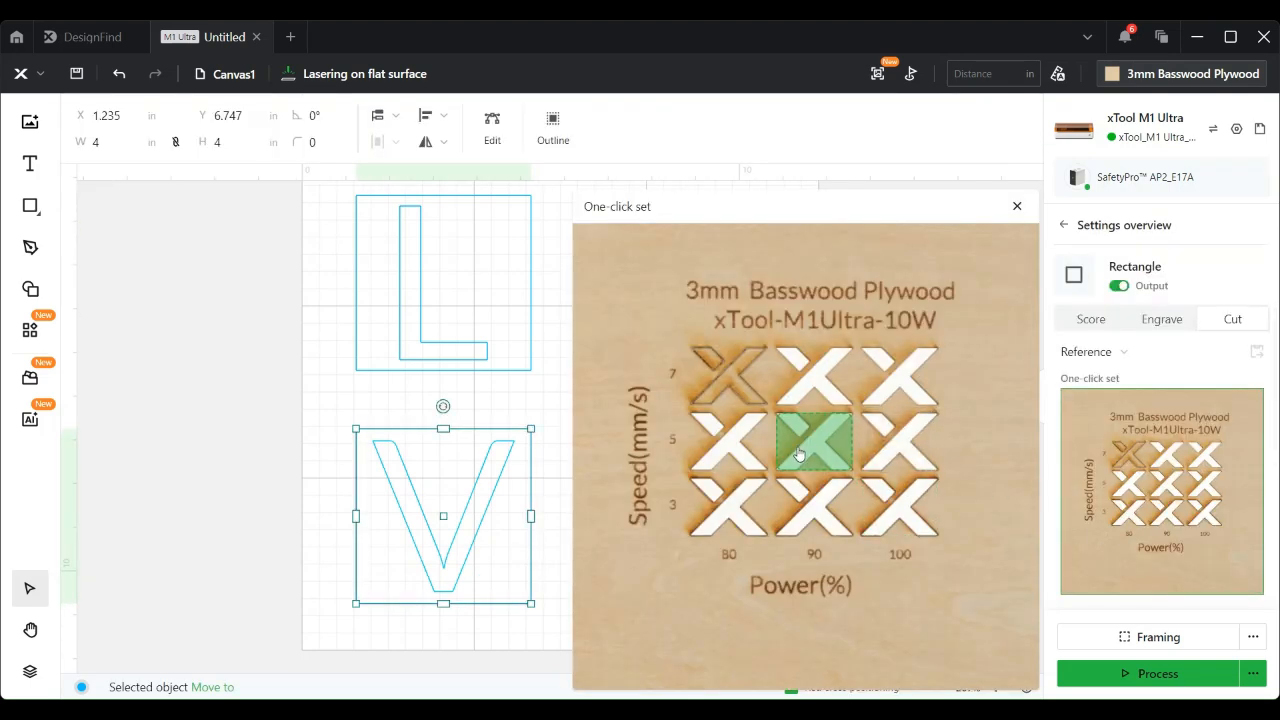
pyautogui.click(226, 474)
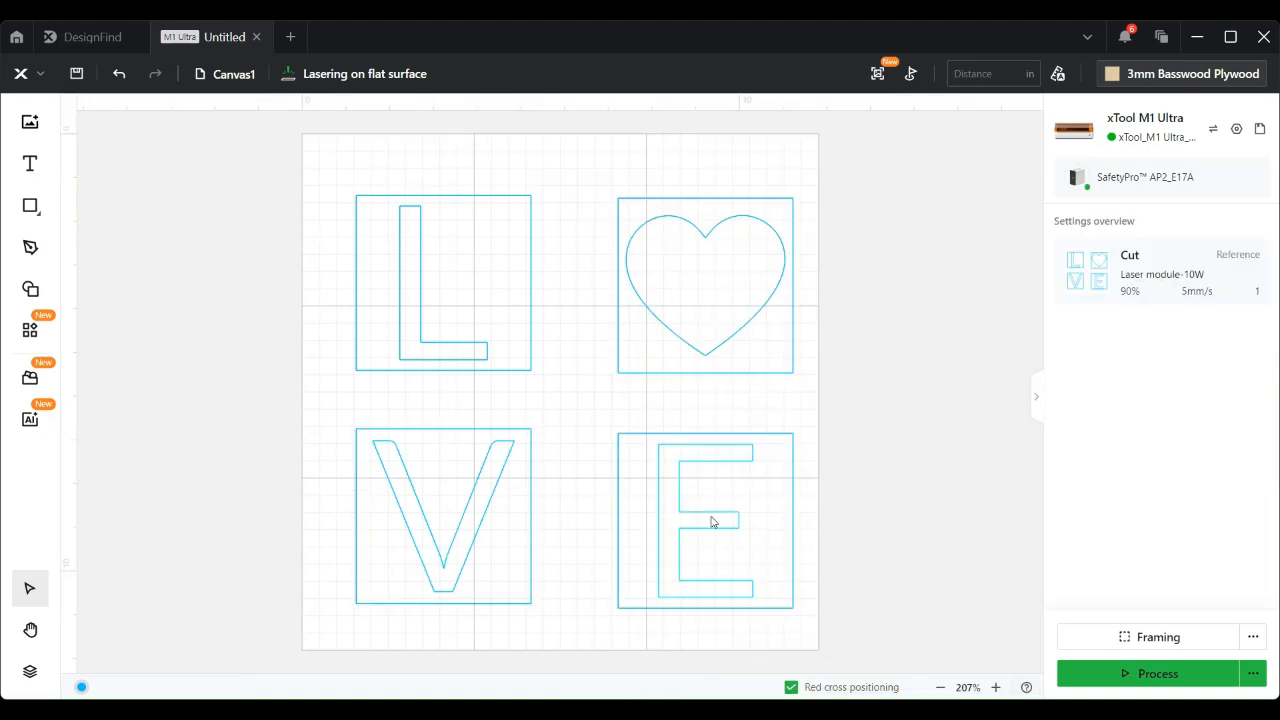
# - Check the One-click set cutting reference for the E and its surrounding square
pyautogui.click(712, 521)
pyautogui.click(1155, 484)
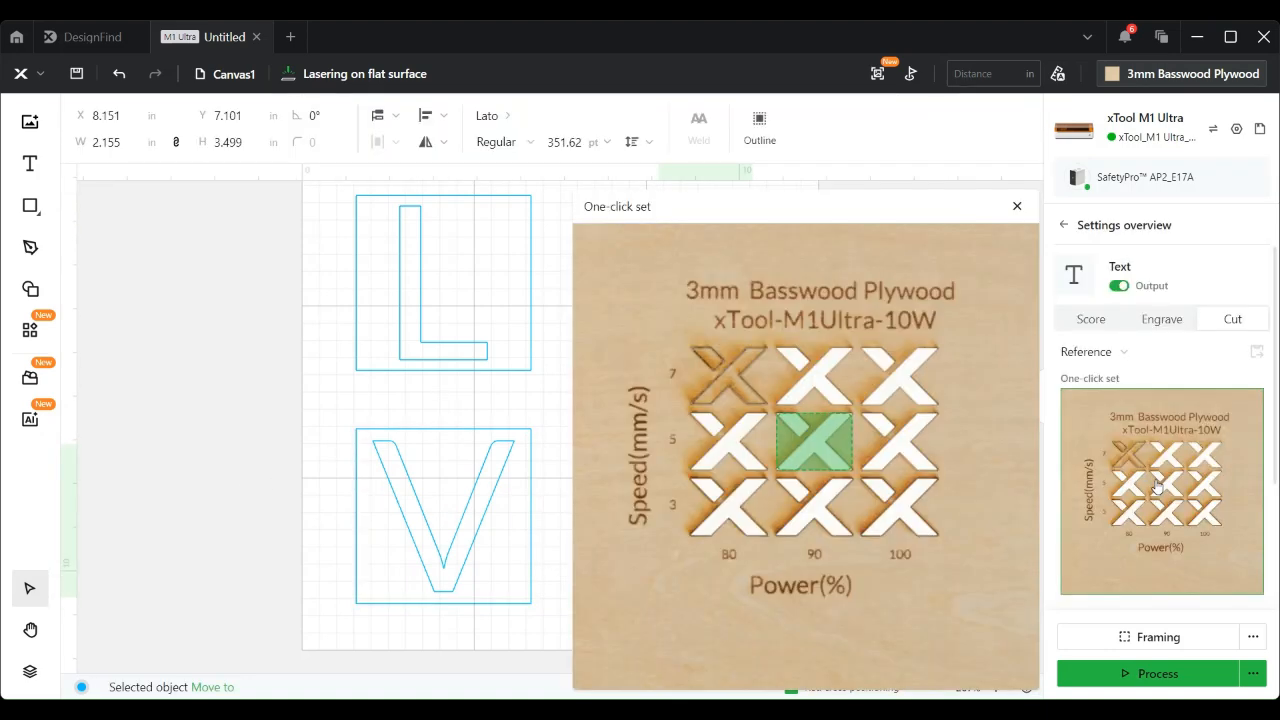
pyautogui.click(197, 403)
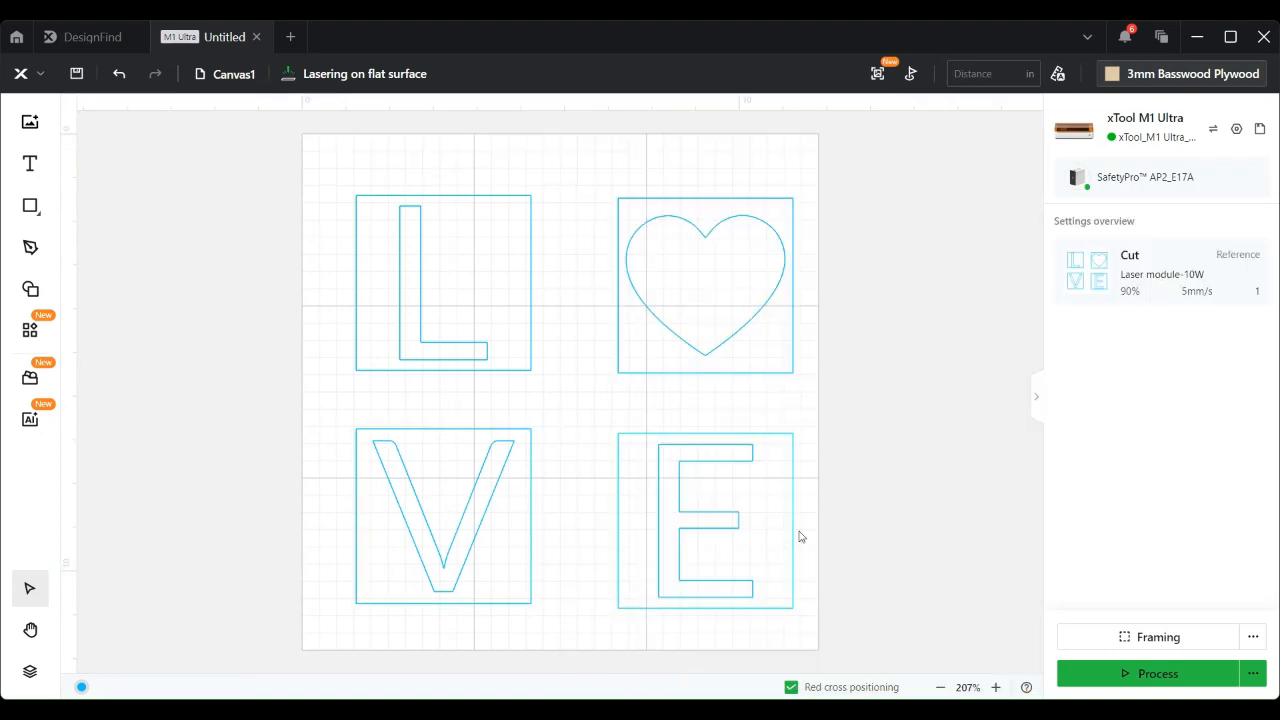
pyautogui.click(793, 446)
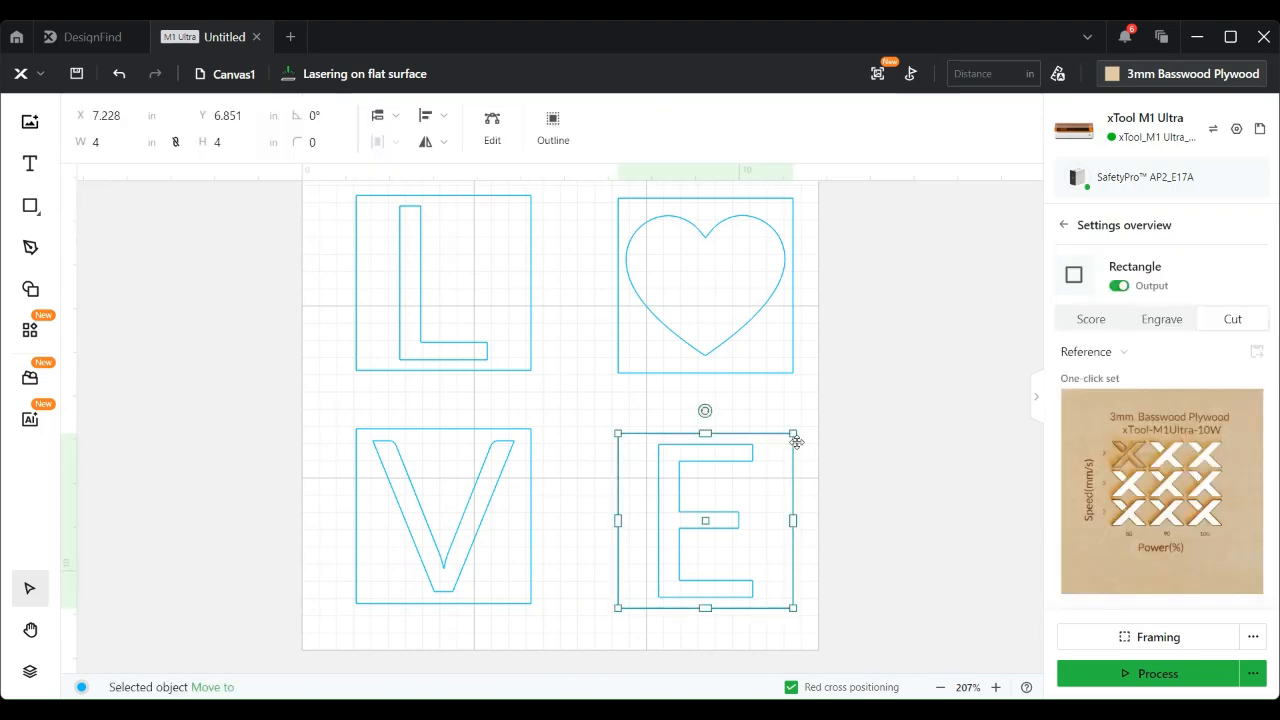
pyautogui.click(1168, 488)
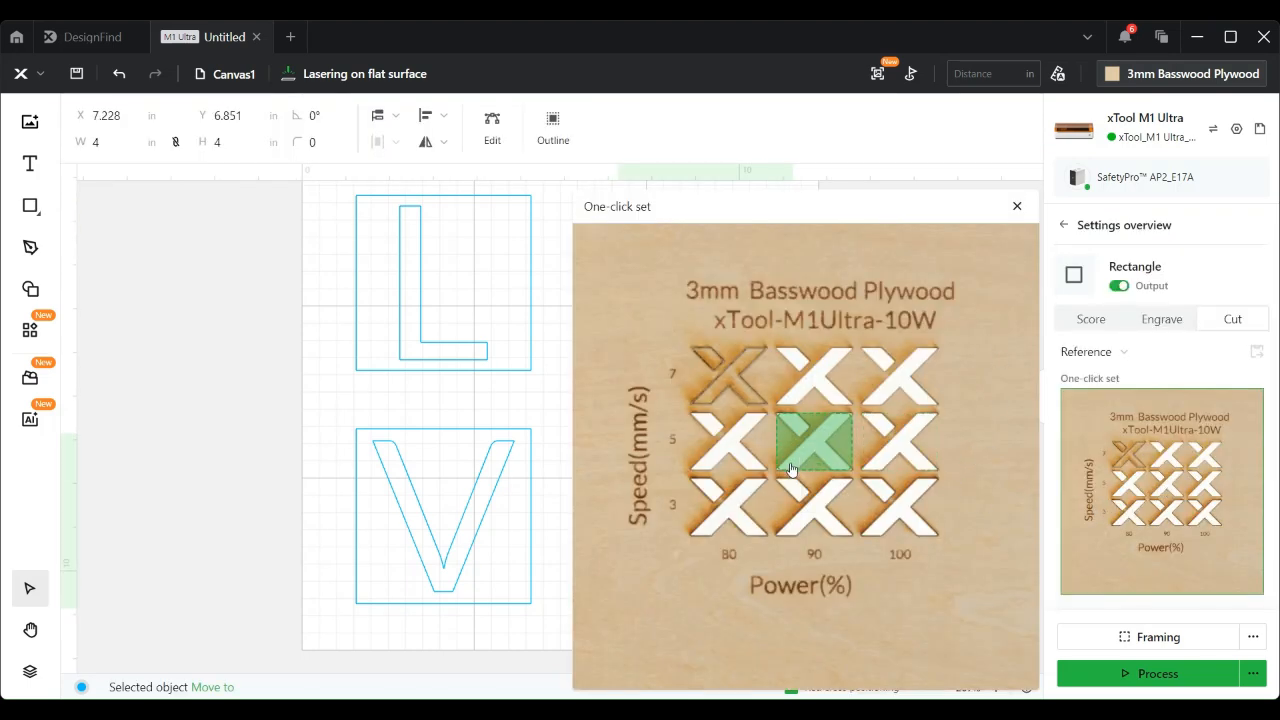
pyautogui.click(252, 394)
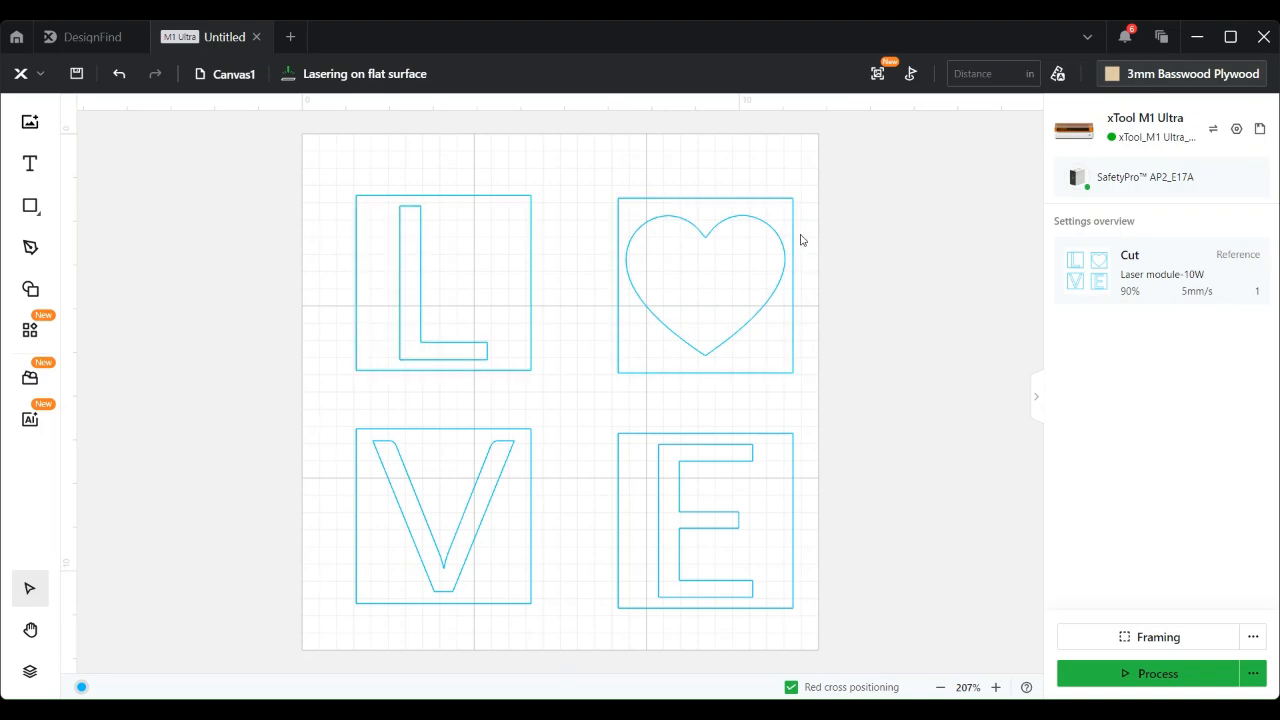
# - Move the four squares off the work area, placing the L and V squares on one side and the heart and E squares on the other
pyautogui.moveTo(786, 209); pyautogui.dragTo(1005, 233)
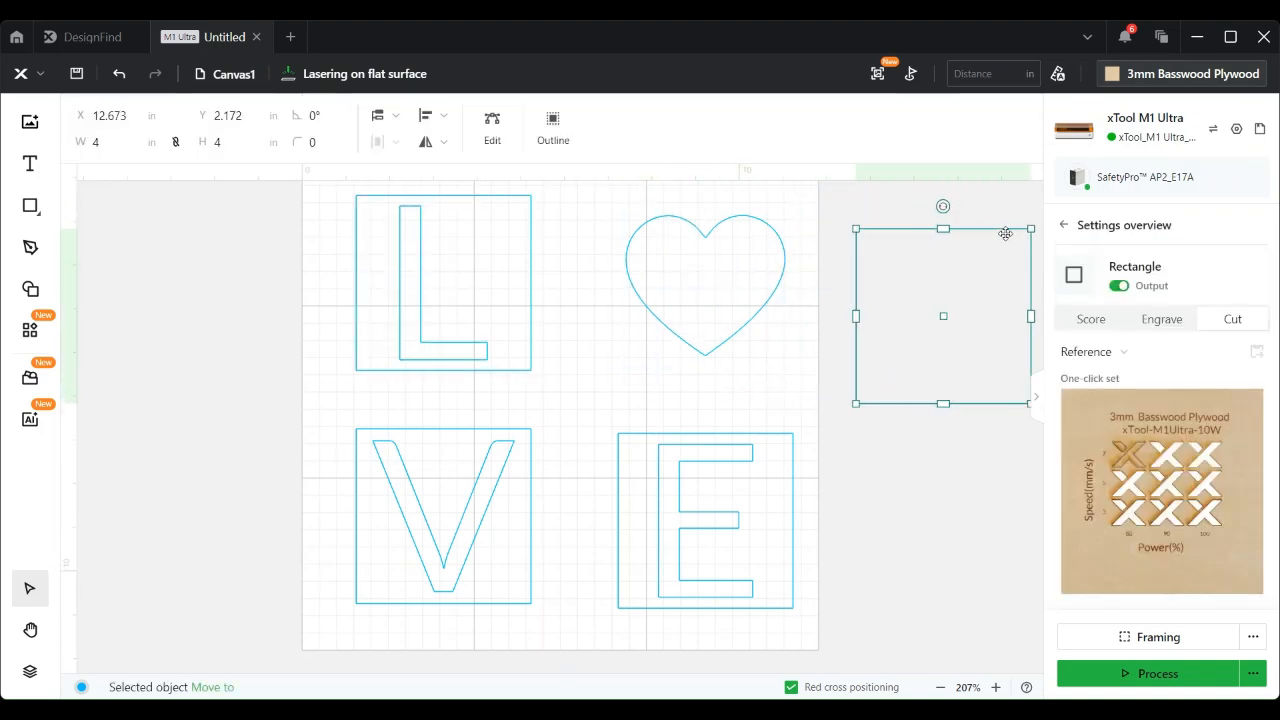
pyautogui.moveTo(532, 266); pyautogui.dragTo(275, 300)
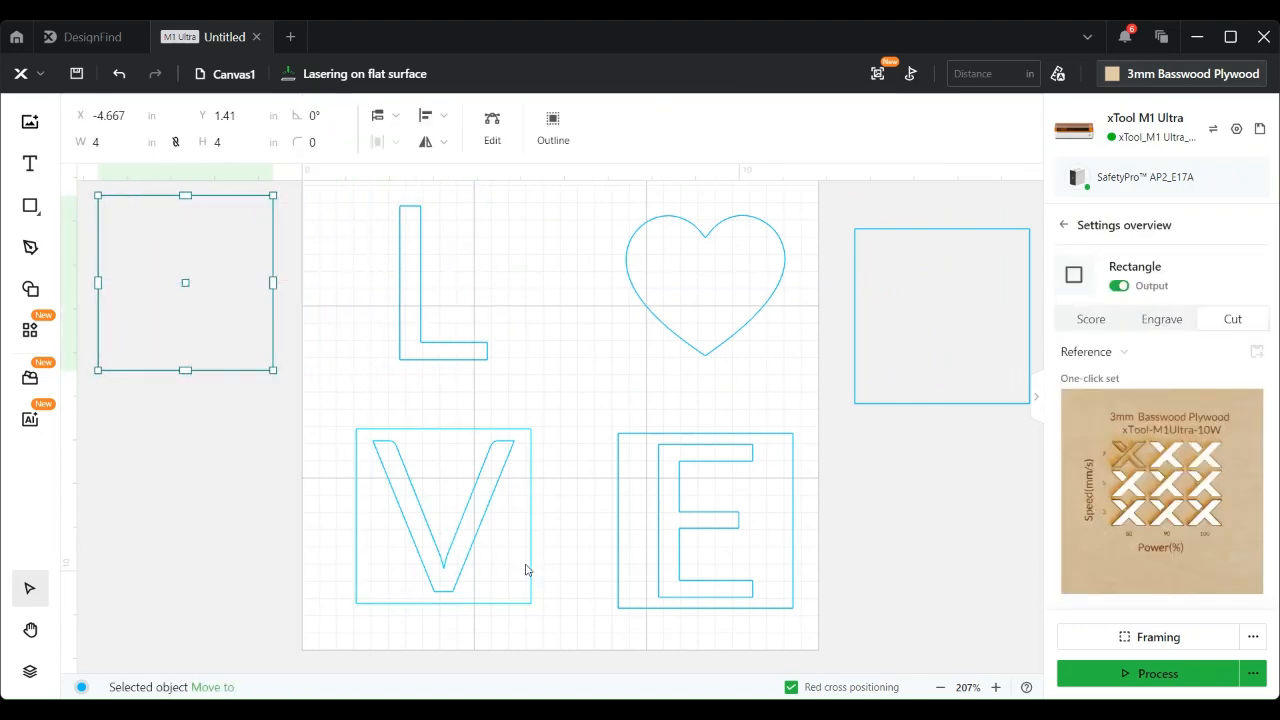
pyautogui.moveTo(531, 568); pyautogui.dragTo(269, 543)
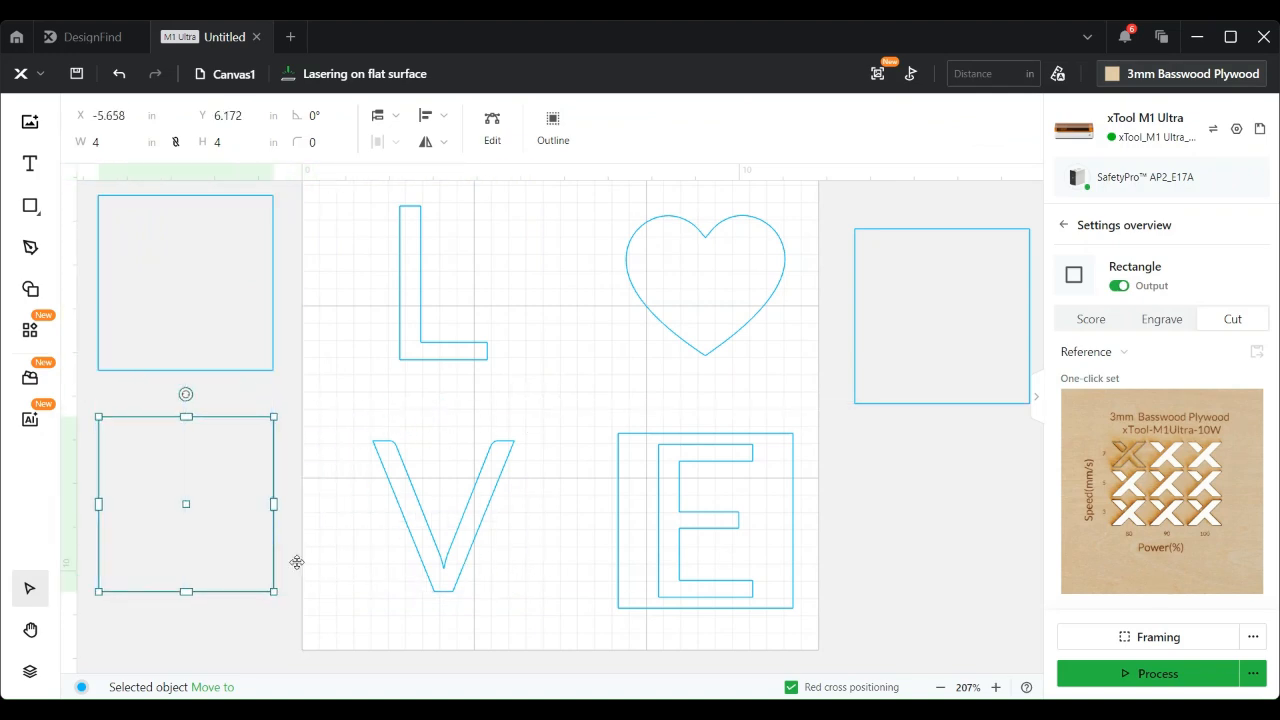
pyautogui.click(788, 506)
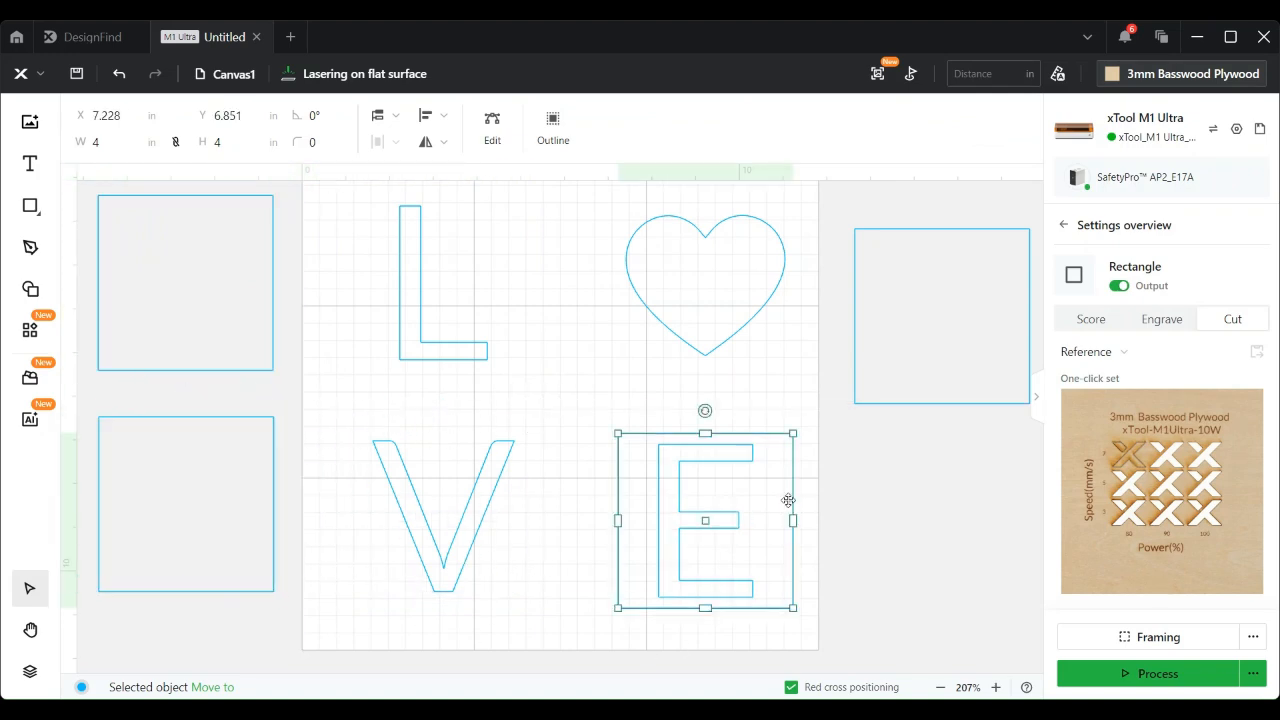
pyautogui.moveTo(788, 500); pyautogui.dragTo(1021, 515)
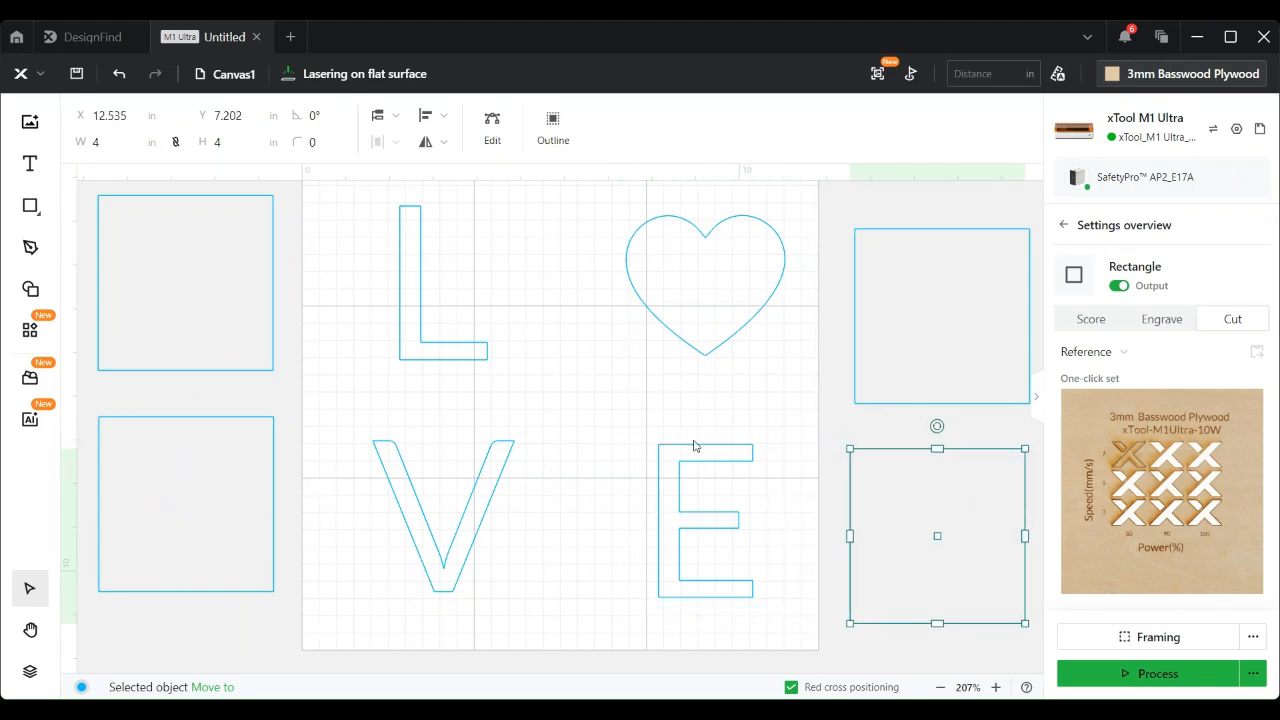
# - Pack the letters together on the work area: L into the upper-left corner, V between L and the heart, and E directly below L
pyautogui.click(483, 481)
pyautogui.moveTo(483, 481); pyautogui.dragTo(480, 425)
pyautogui.moveTo(414, 337); pyautogui.dragTo(366, 313)
pyautogui.moveTo(483, 460); pyautogui.dragTo(575, 266)
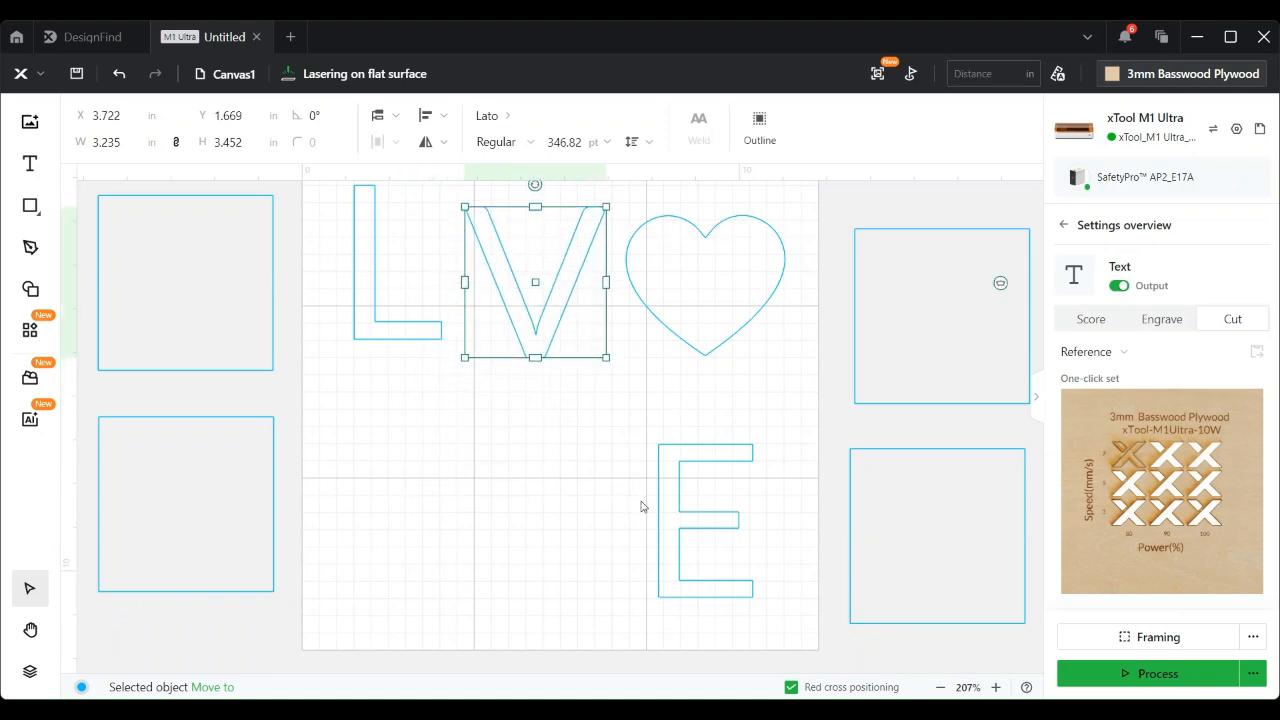
pyautogui.moveTo(681, 514); pyautogui.dragTo(386, 438)
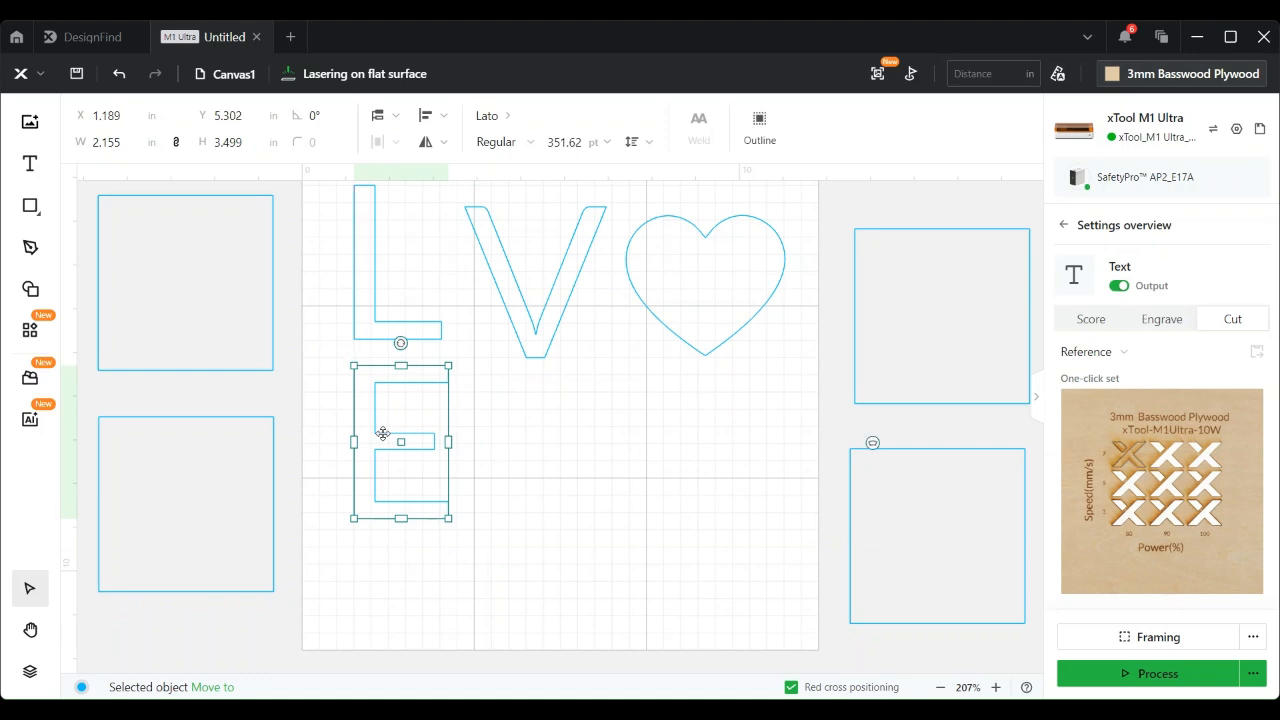
# - Deselect the E, run automatic distance measurement for the material, and home the processing module when required
pyautogui.click(842, 407)
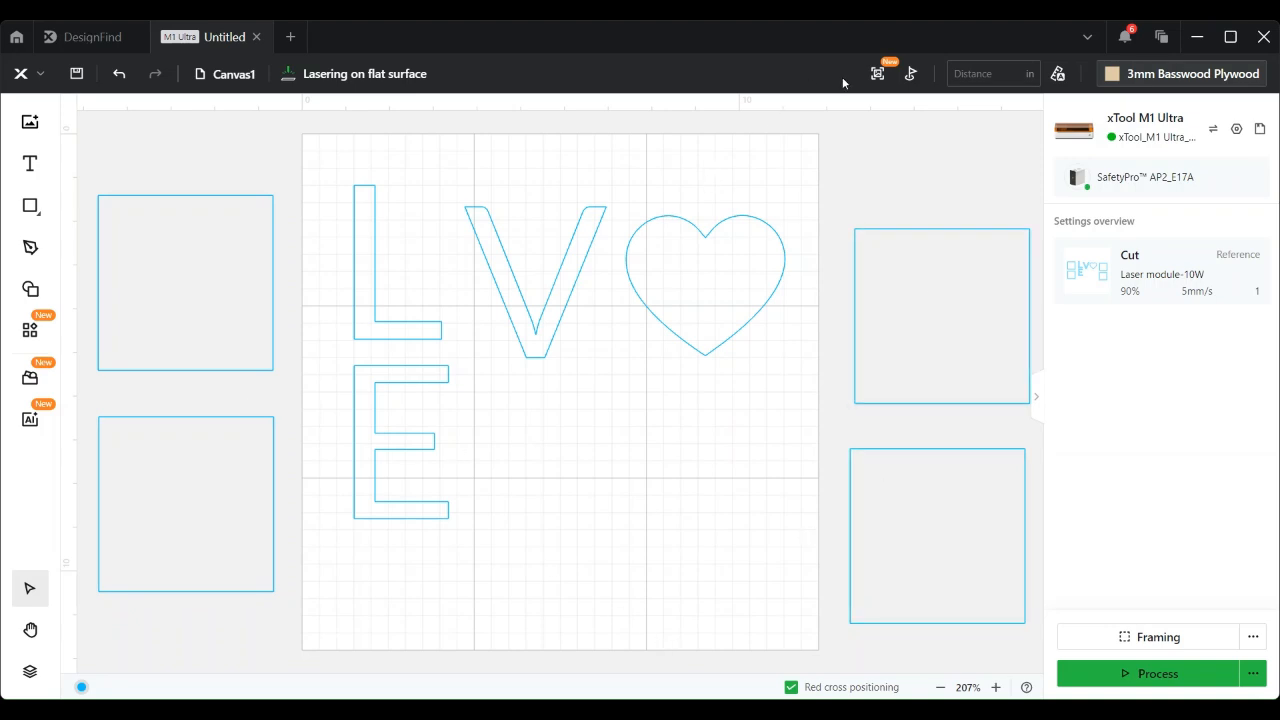
pyautogui.click(1058, 76)
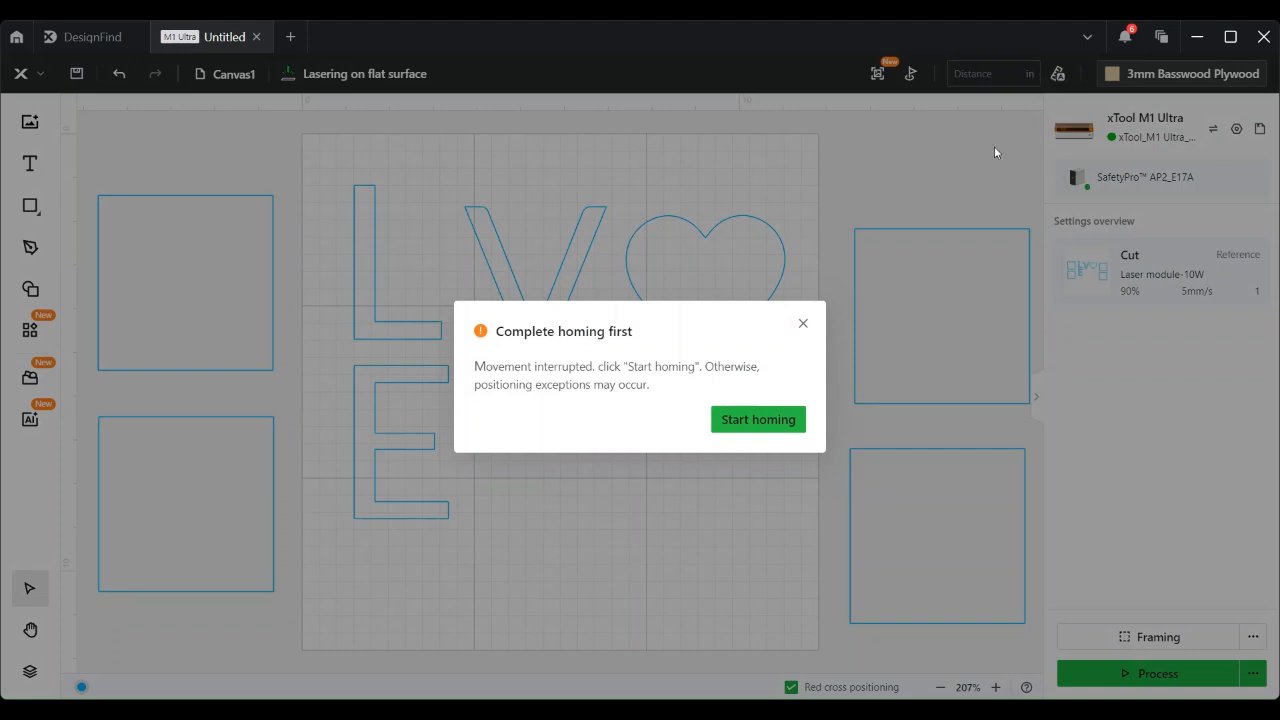
pyautogui.click(773, 423)
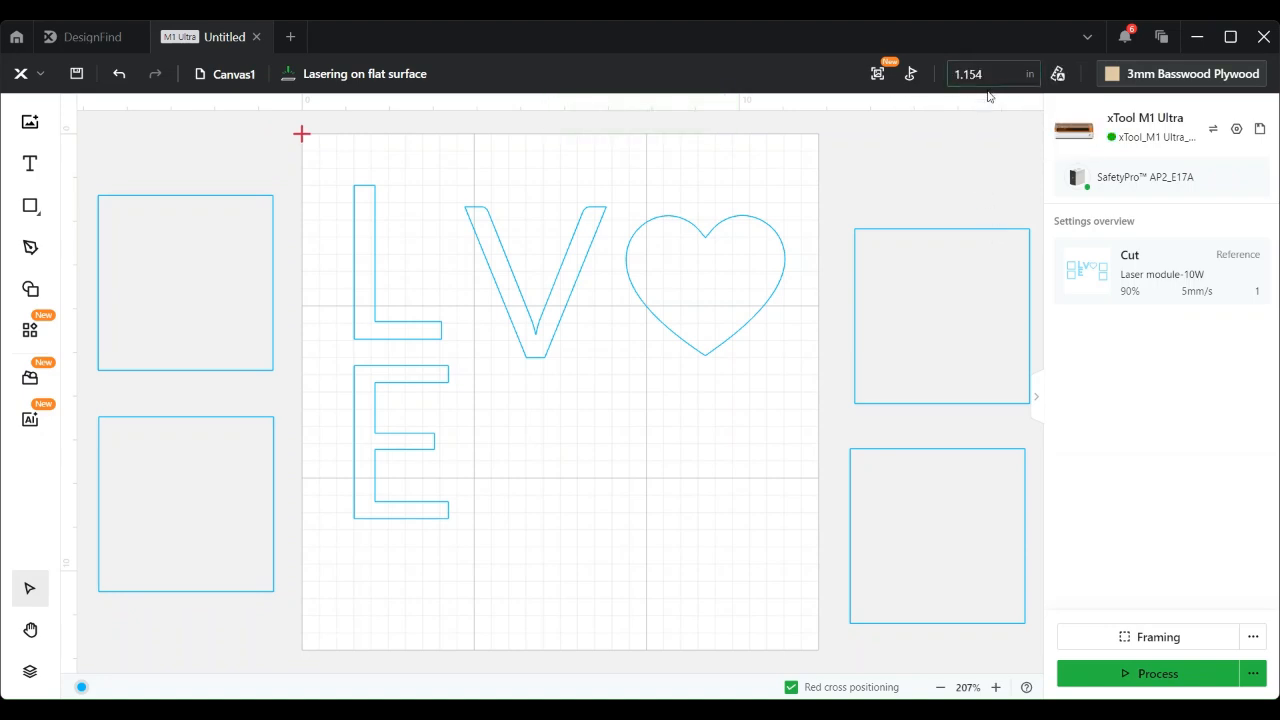
# - Mark a rectangular processing area around the L from two points set with the processing module
pyautogui.click(911, 77)
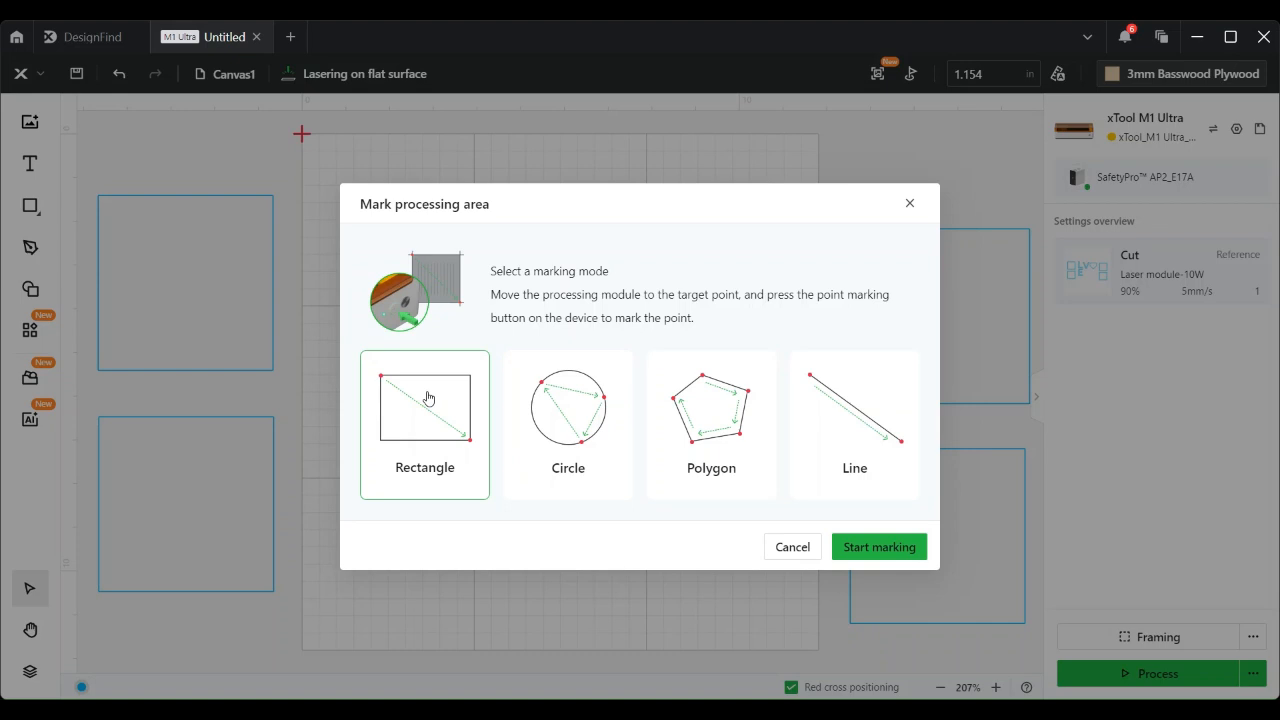
pyautogui.click(880, 558)
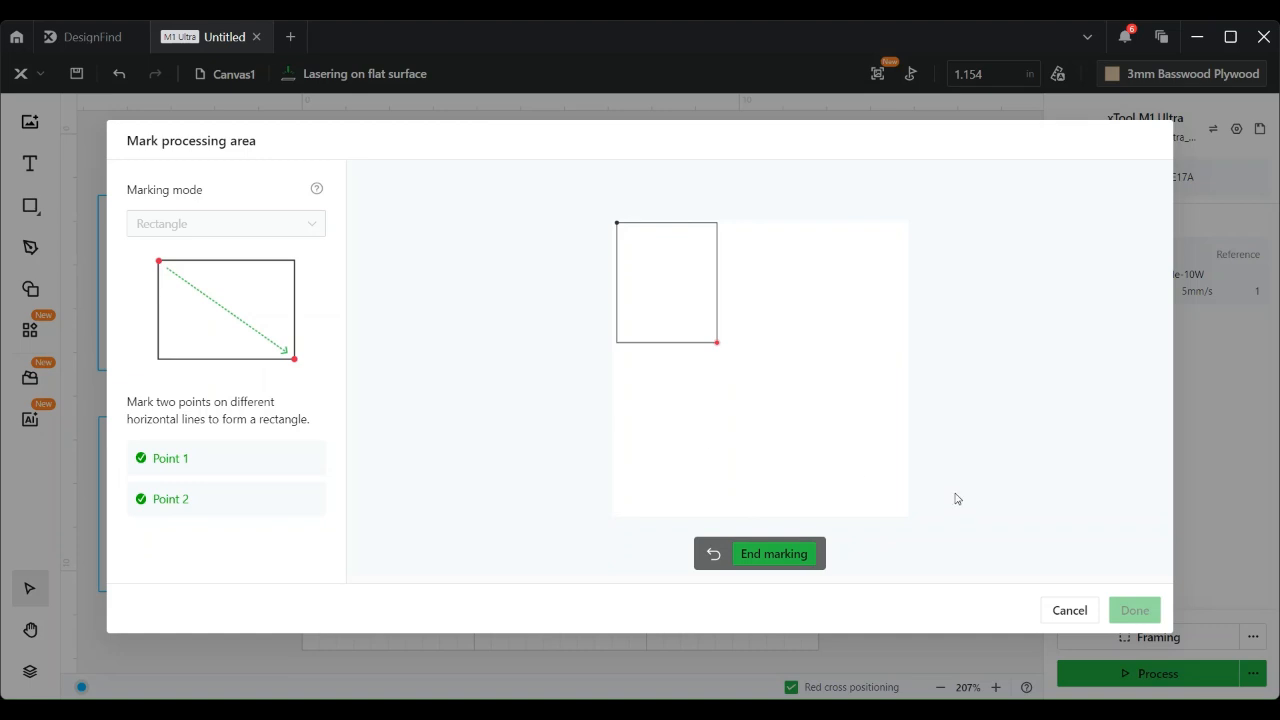
pyautogui.click(775, 555)
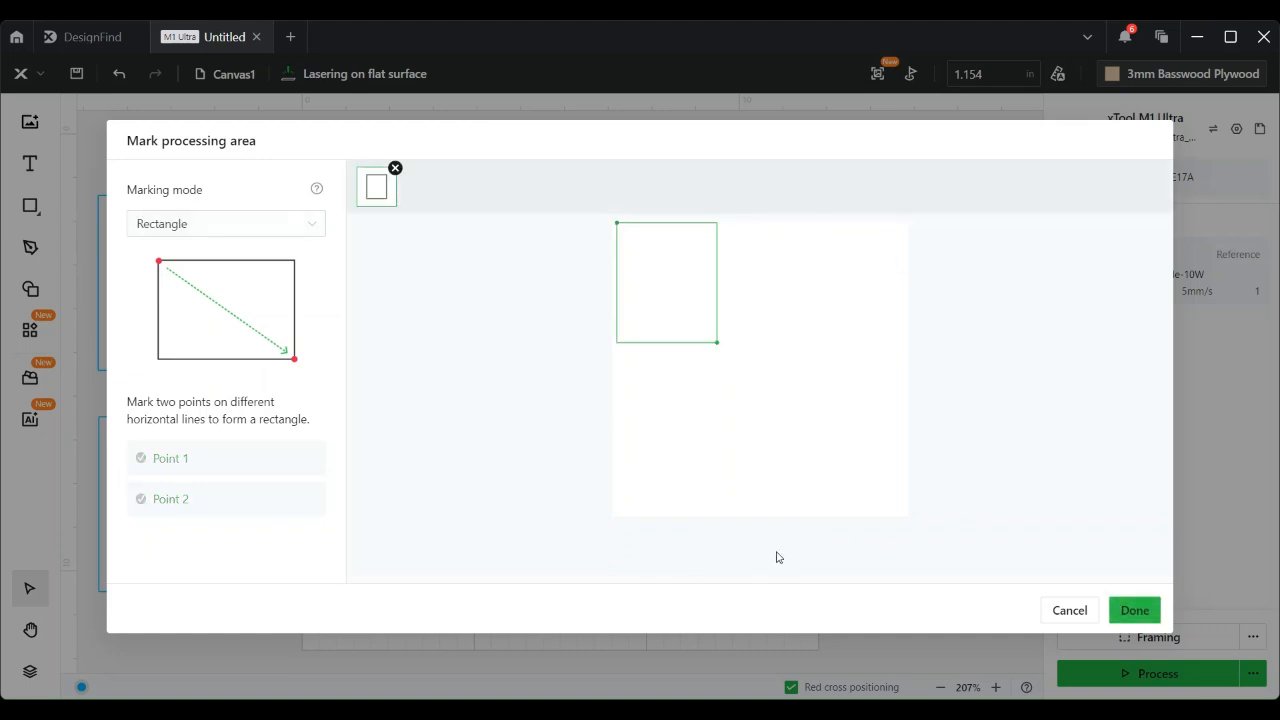
pyautogui.click(1131, 617)
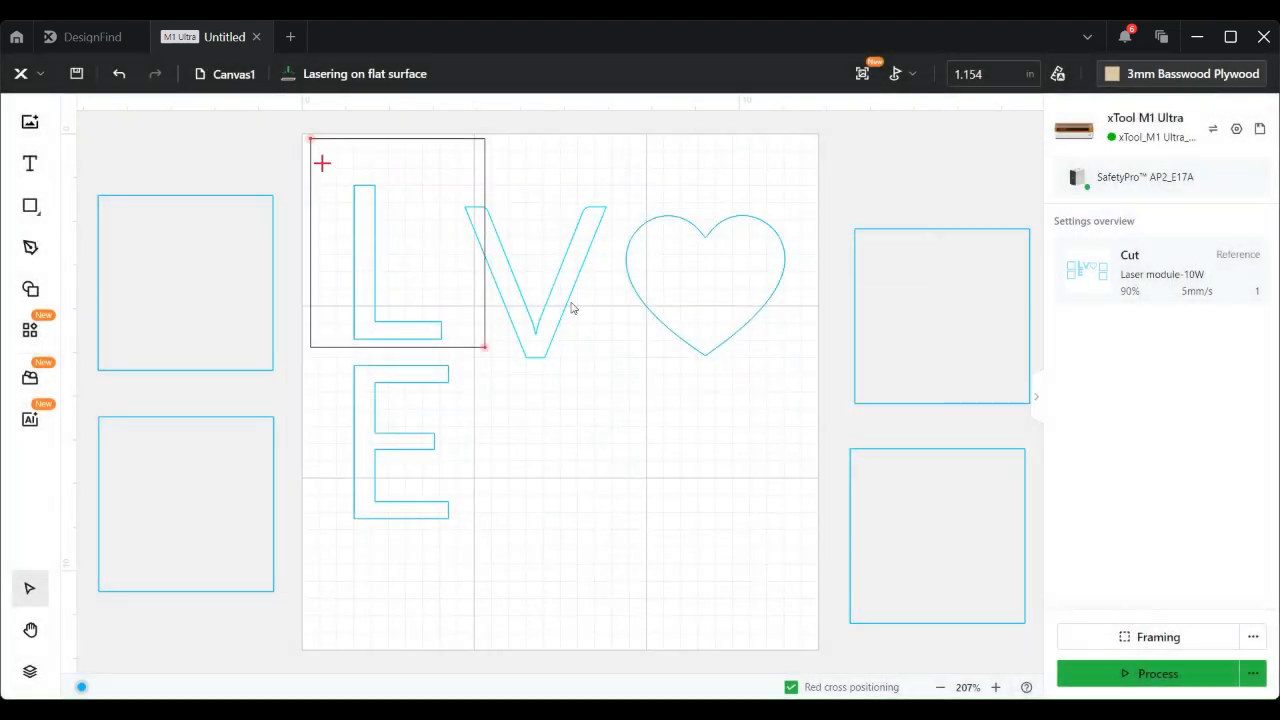
# - Move the V, heart and E off the work area beside their squares, leaving only the L in the marked area
pyautogui.moveTo(551, 304); pyautogui.dragTo(968, 510)
pyautogui.moveTo(763, 233); pyautogui.dragTo(996, 261)
pyautogui.moveTo(364, 418); pyautogui.dragTo(145, 490)
pyautogui.scroll(3, 567, 426)
pyautogui.scroll(-3, 567, 426)
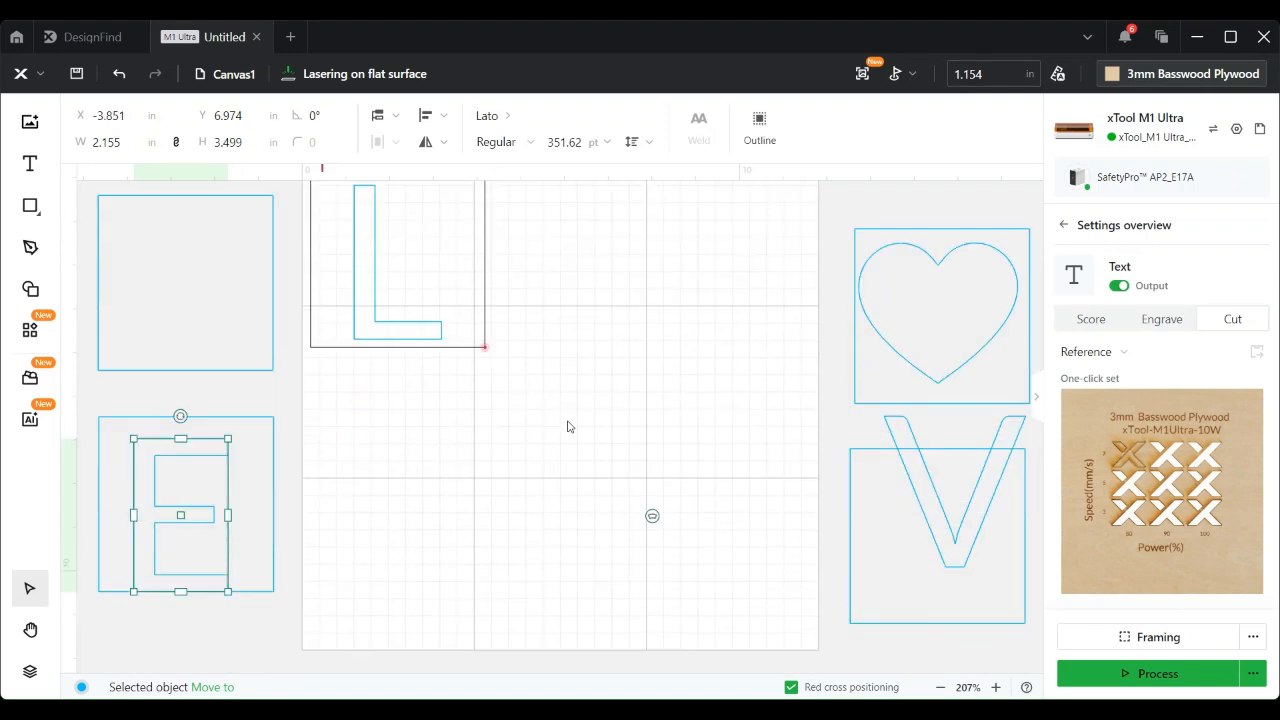
pyautogui.scroll(1, 567, 426)
pyautogui.scroll(-1, 567, 426)
pyautogui.scroll(1, 567, 426)
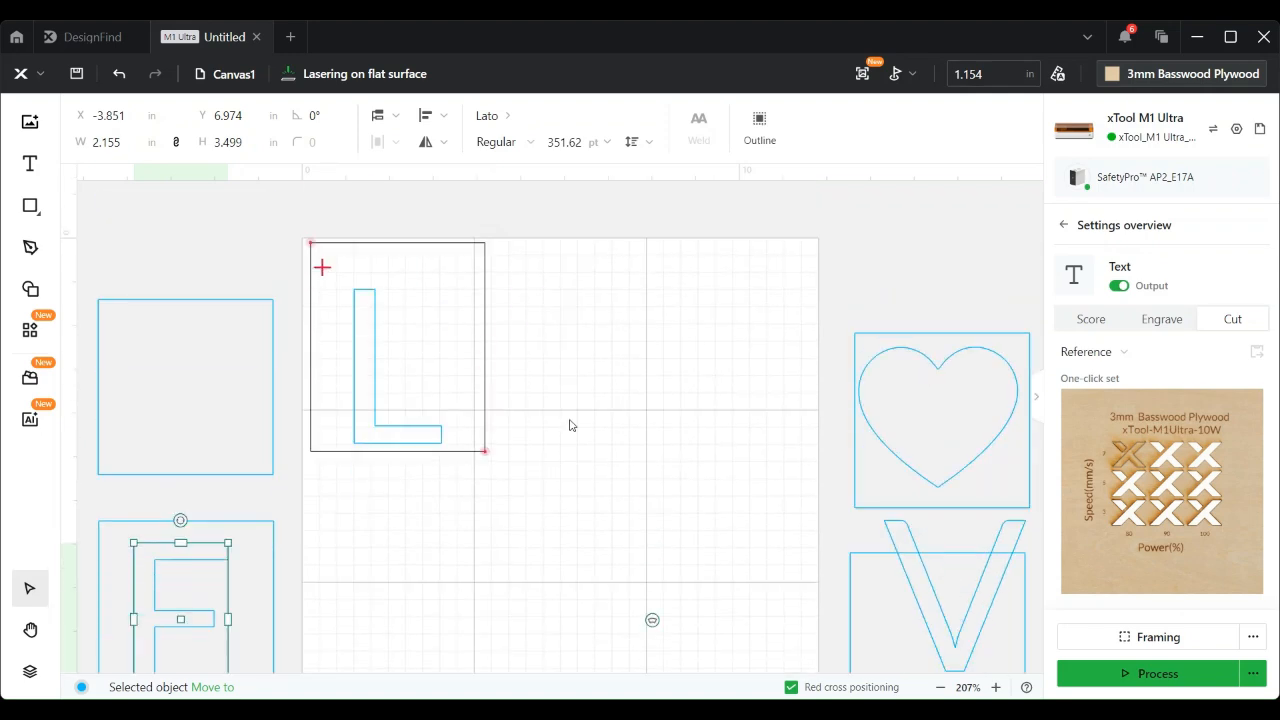
pyautogui.scroll(-1, 587, 420)
pyautogui.scroll(2, 715, 428)
# - Process the L, dismissing the preview legend, starting the cut, and closing the completed job
pyautogui.click(1103, 684)
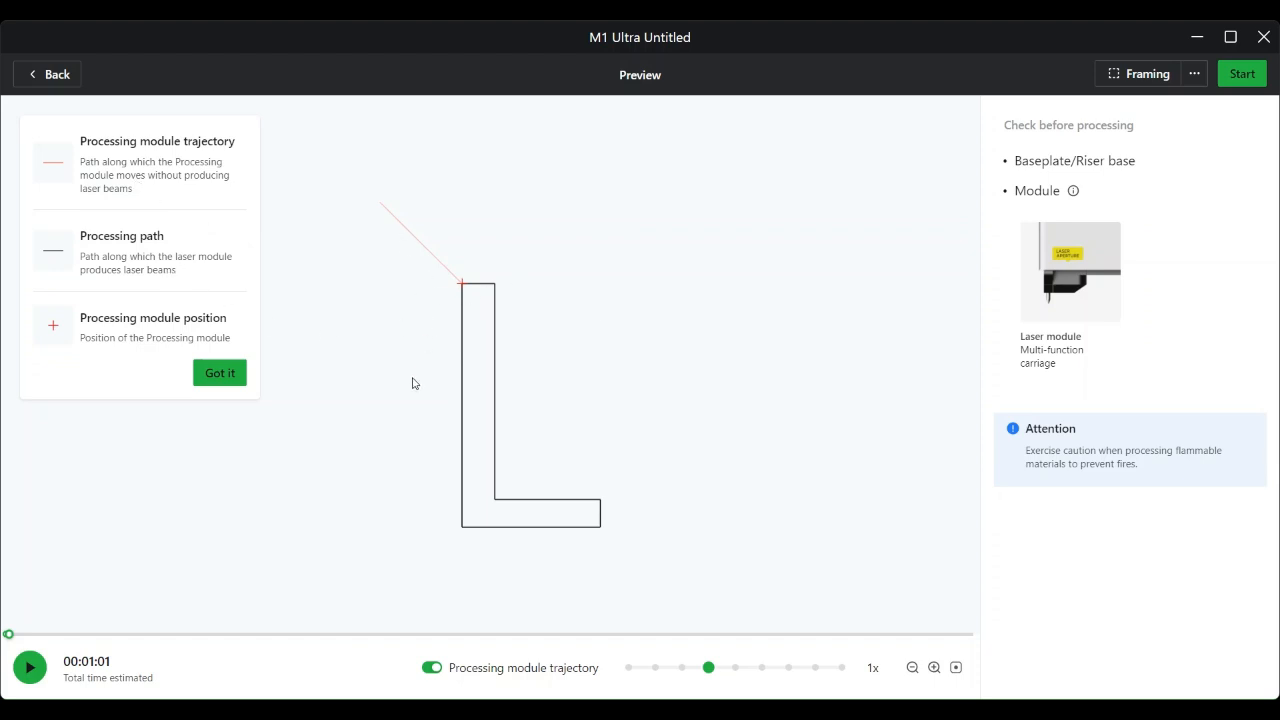
pyautogui.click(221, 375)
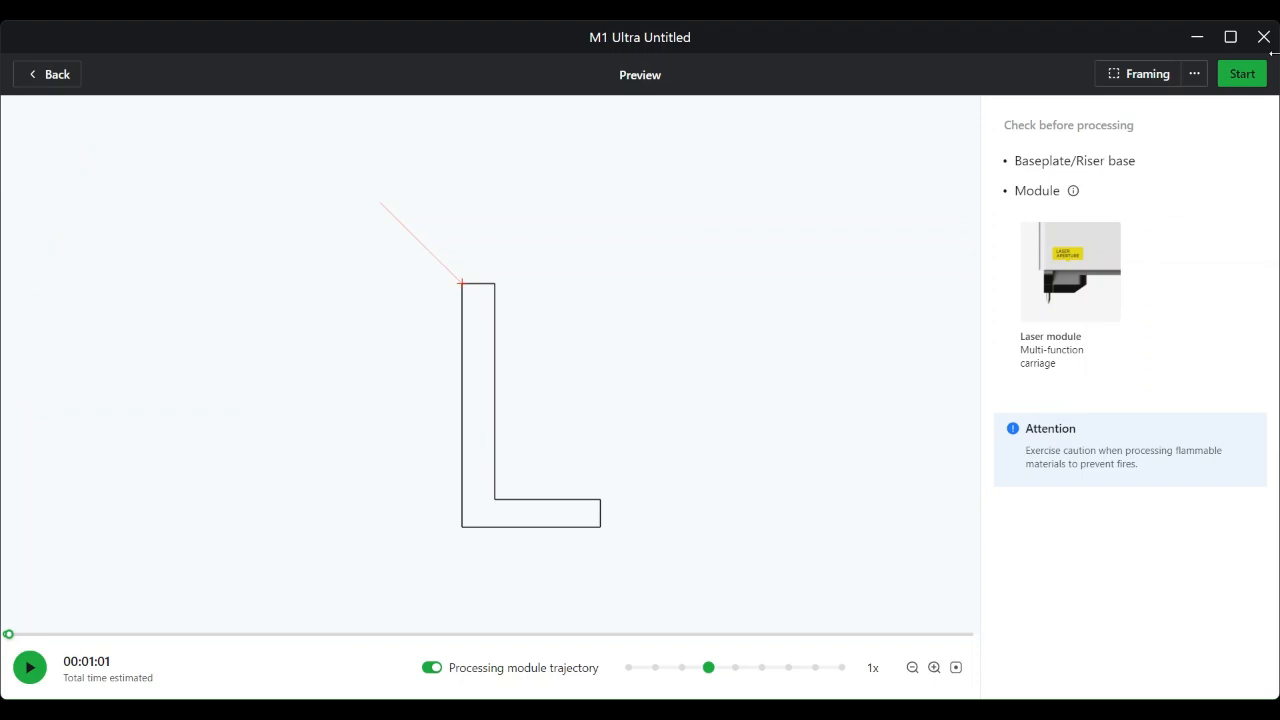
pyautogui.click(1243, 78)
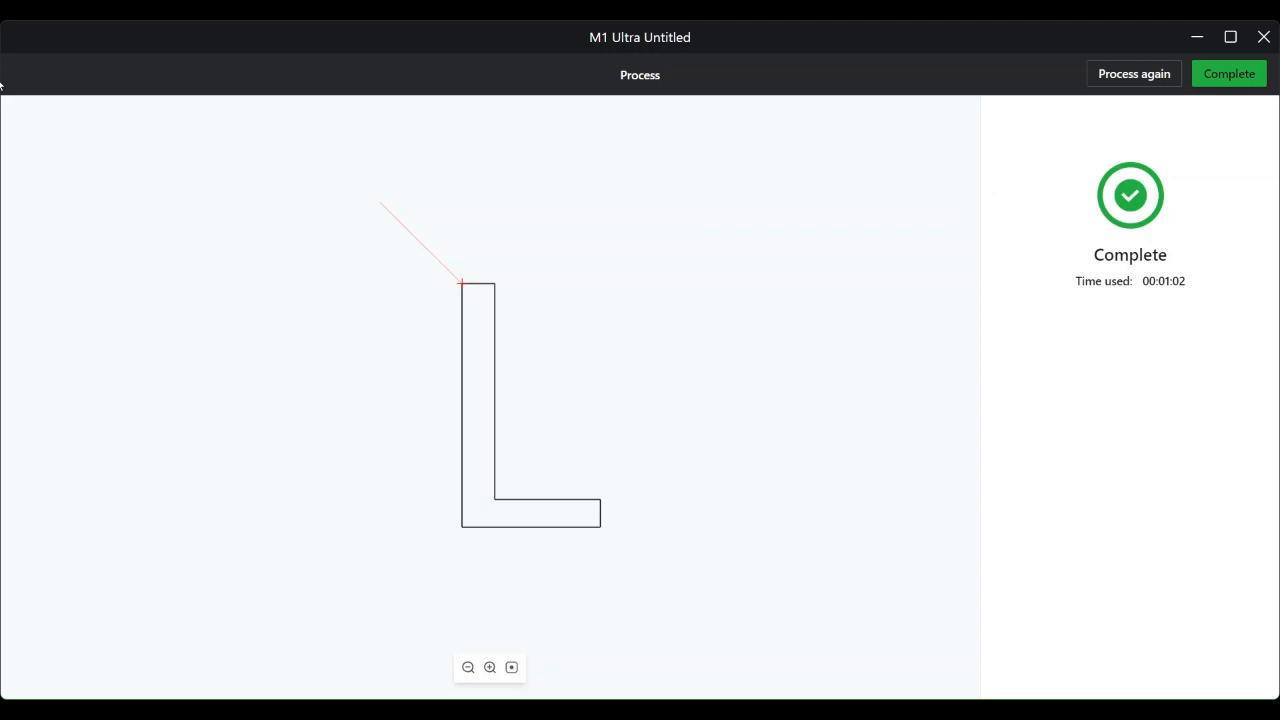
pyautogui.click(1250, 80)
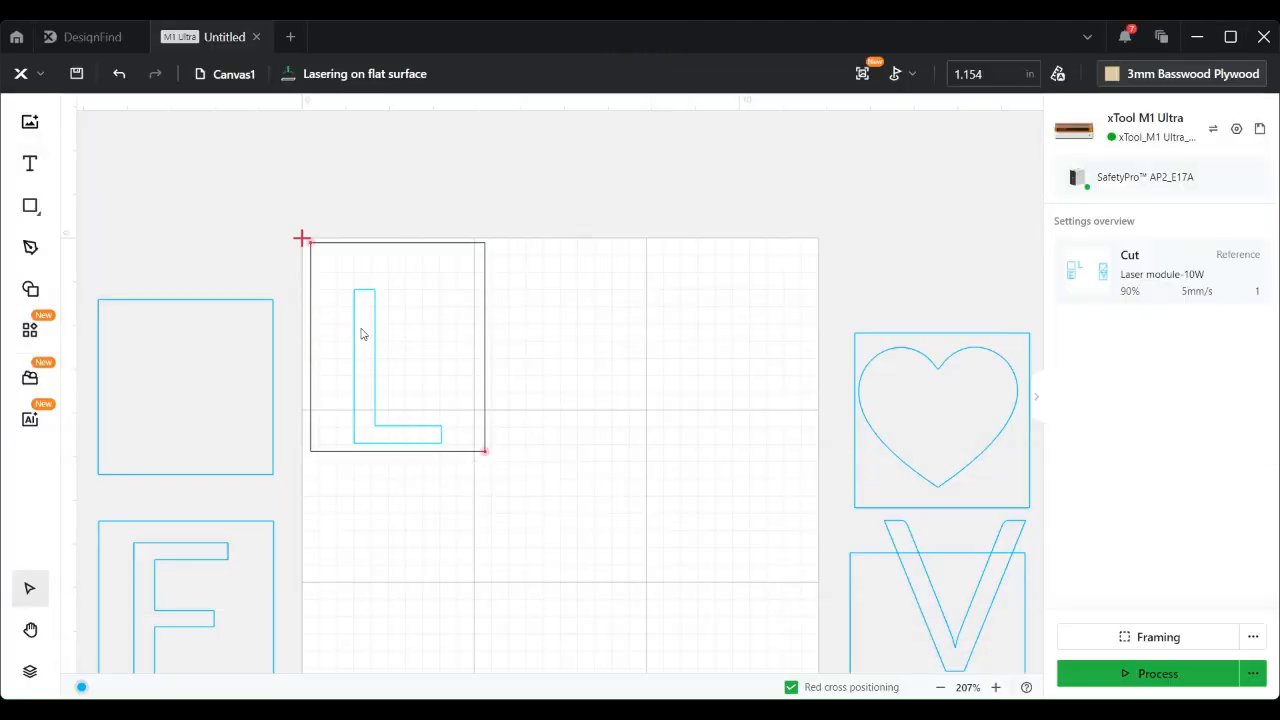
# - Move the L off the work area above the empty square and delete the marked processing area
pyautogui.moveTo(362, 334); pyautogui.dragTo(537, 249)
pyautogui.moveTo(543, 340); pyautogui.dragTo(142, 226)
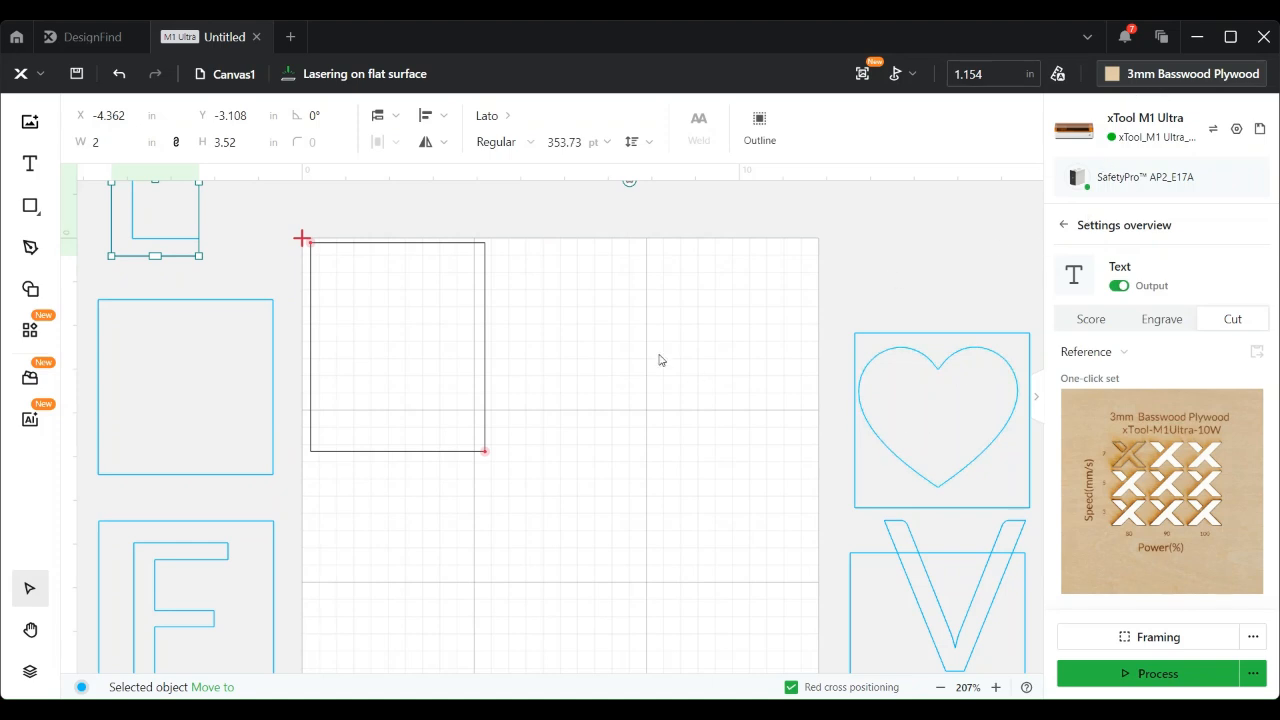
pyautogui.click(896, 80)
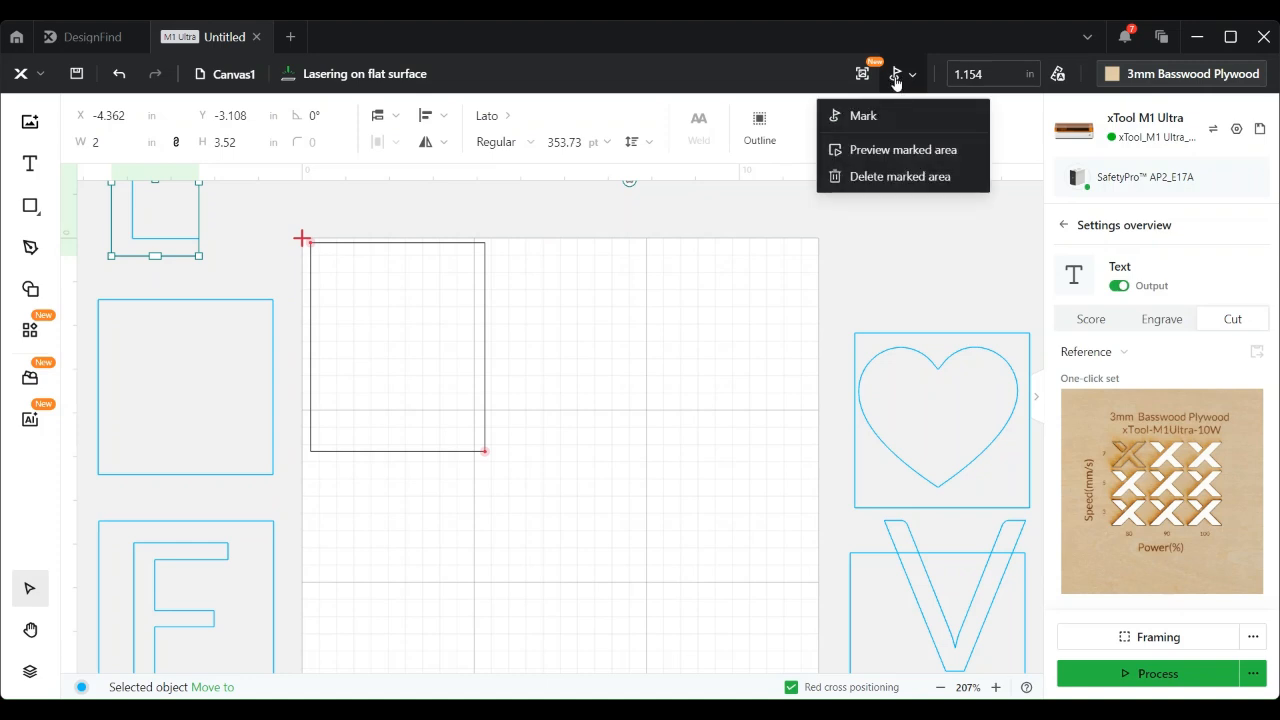
pyautogui.click(890, 177)
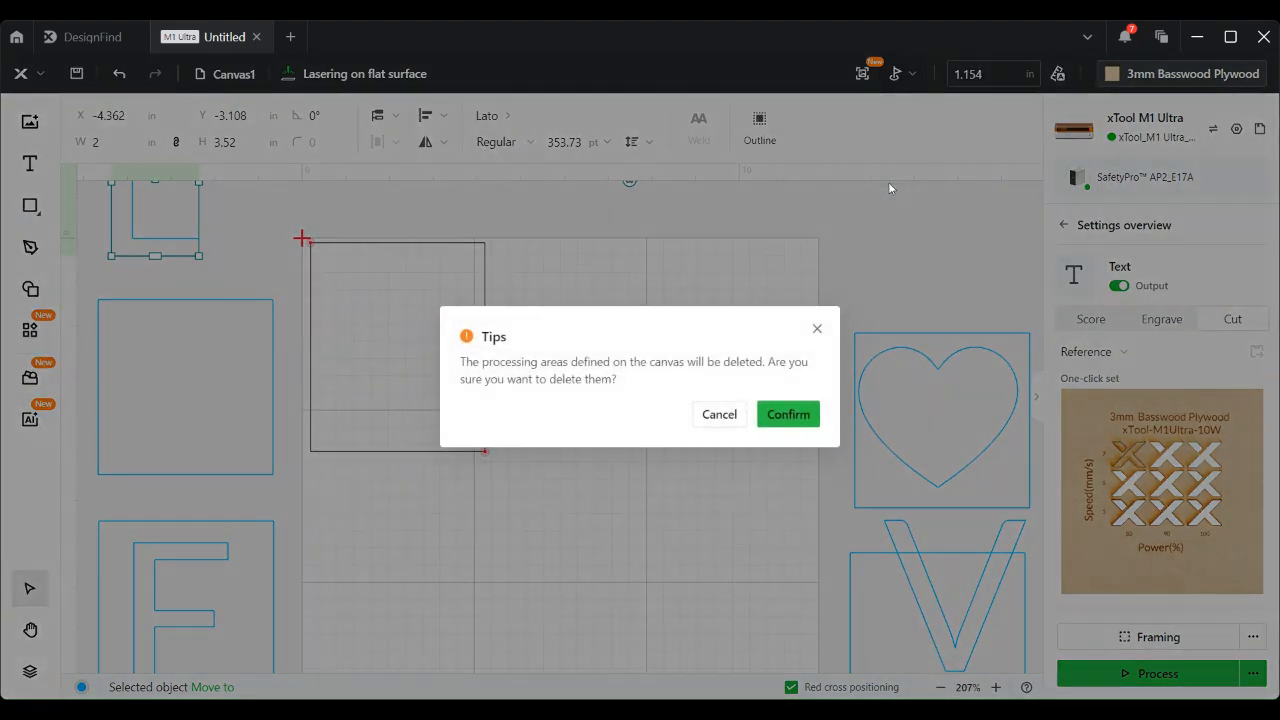
pyautogui.click(771, 426)
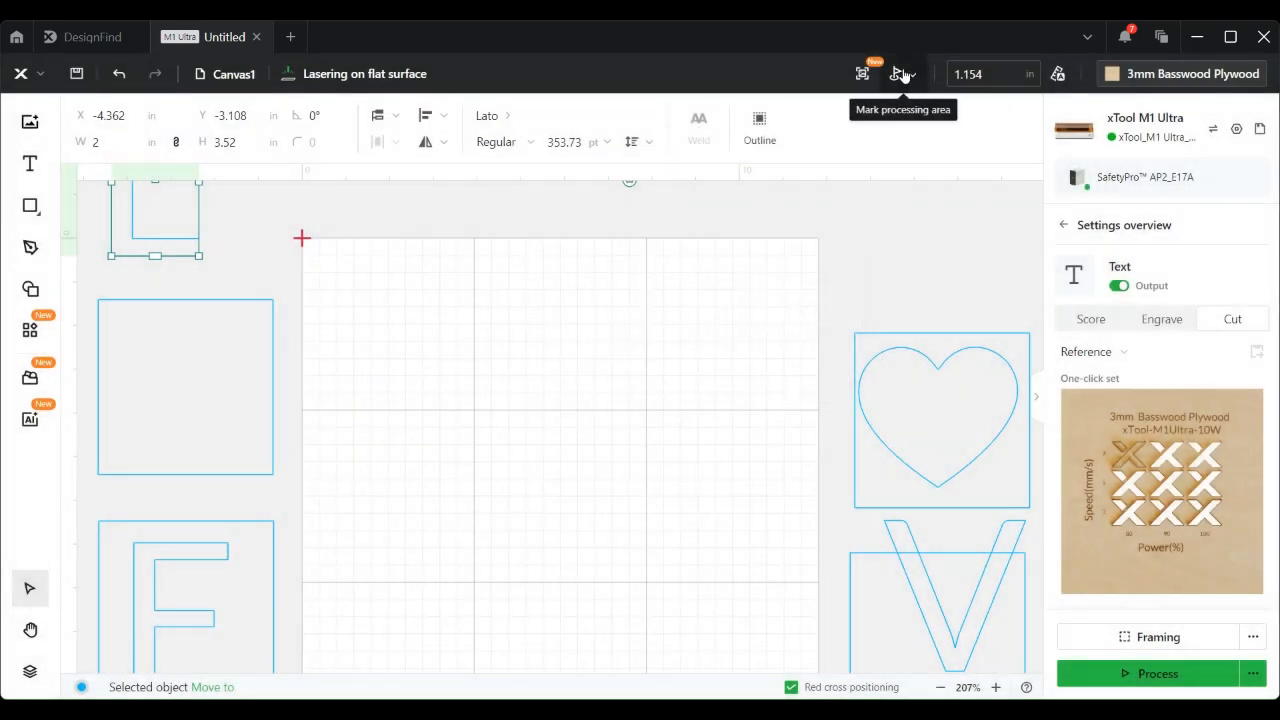
# - Mark a new rectangular processing area in the work area's upper-left corner, wider than it is tall, using two points
pyautogui.click(897, 74)
pyautogui.click(880, 120)
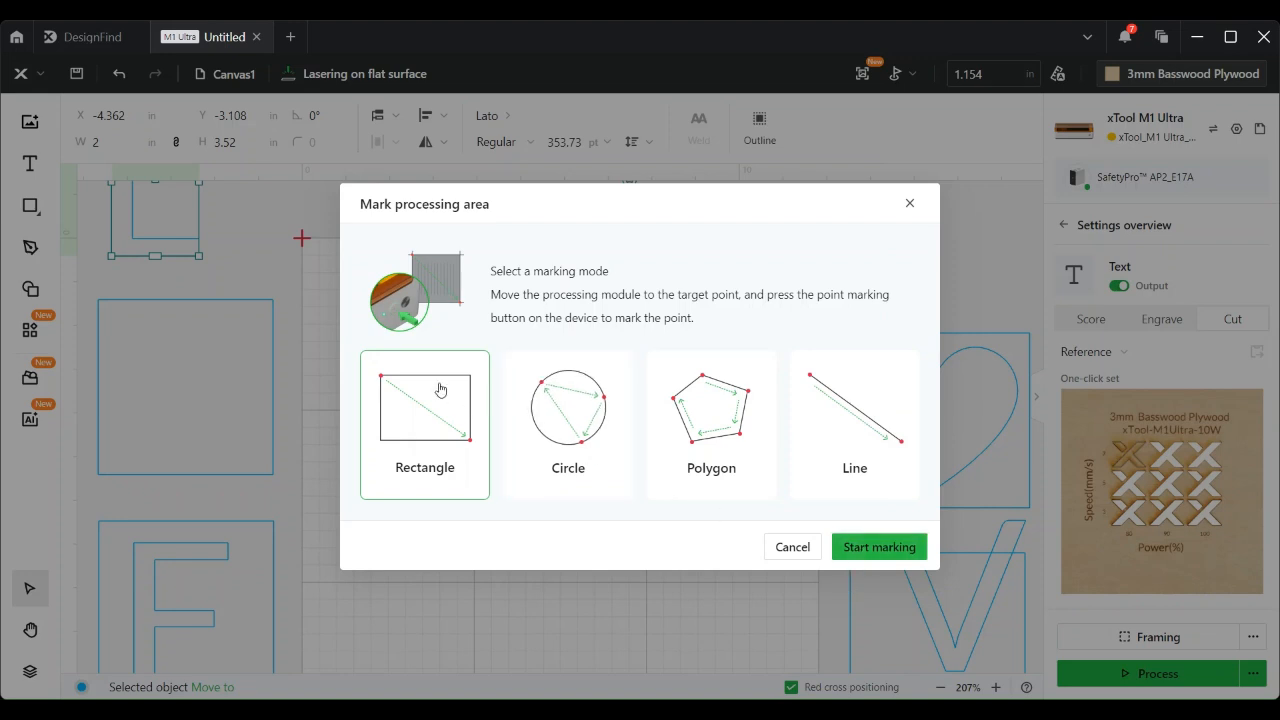
pyautogui.click(855, 548)
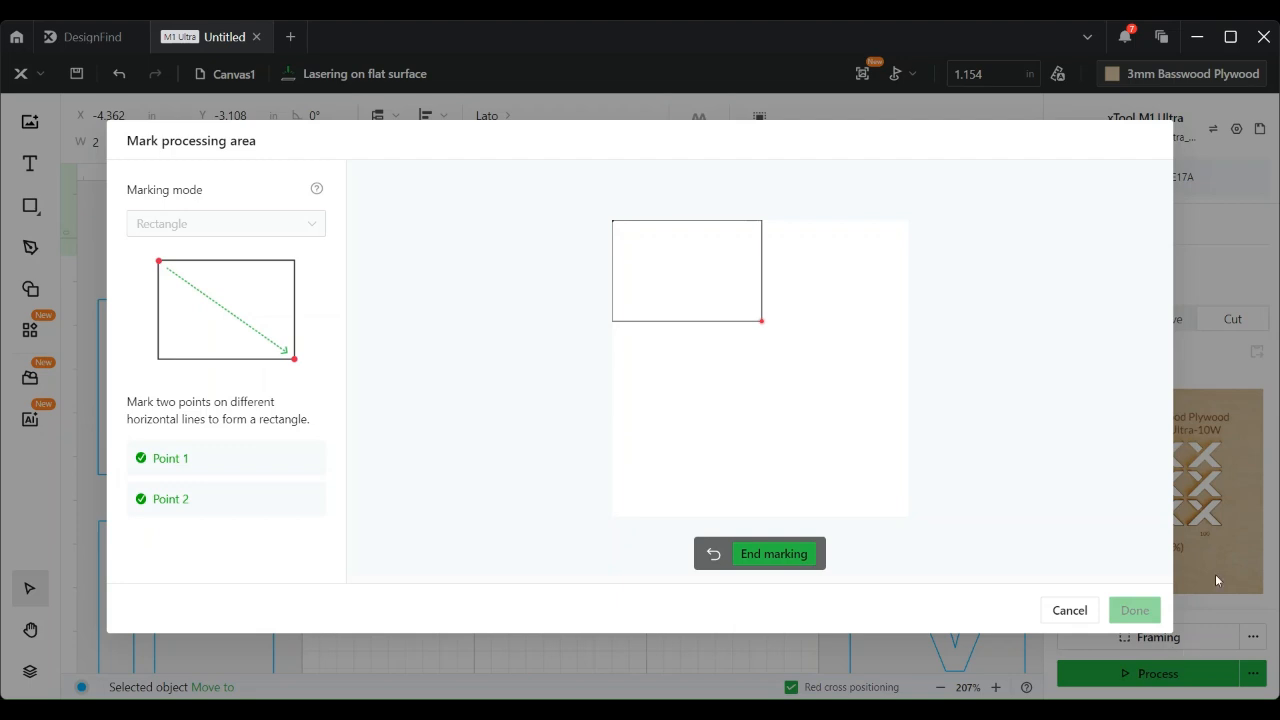
pyautogui.click(756, 563)
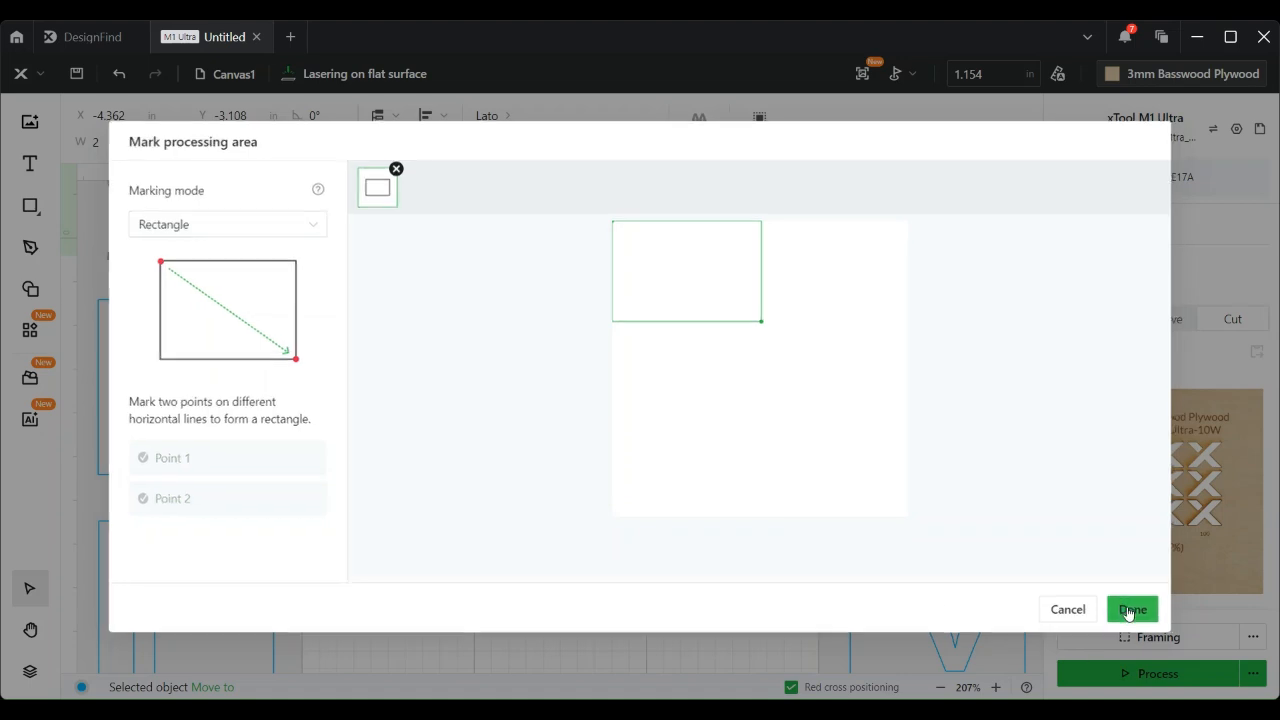
pyautogui.click(1134, 612)
# - Place the heart inside the newly marked area, run its cut, and close the completed job
pyautogui.moveTo(928, 443); pyautogui.dragTo(462, 351)
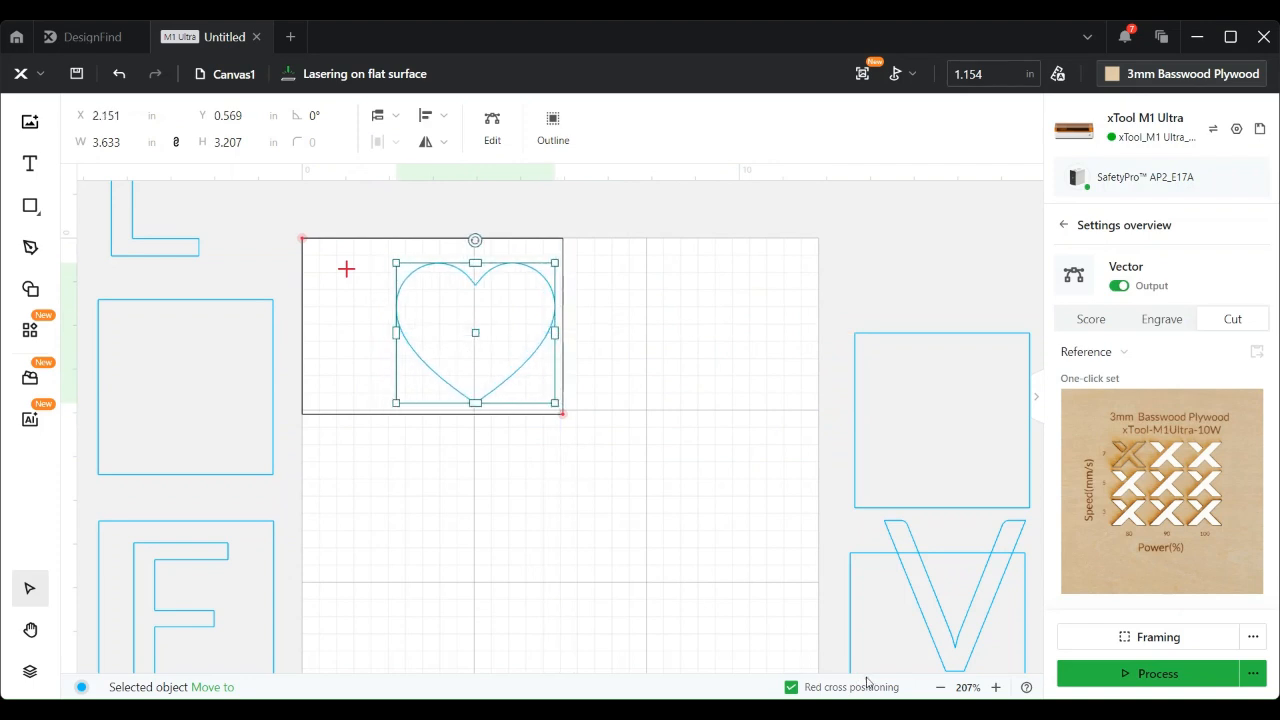
pyautogui.click(980, 245)
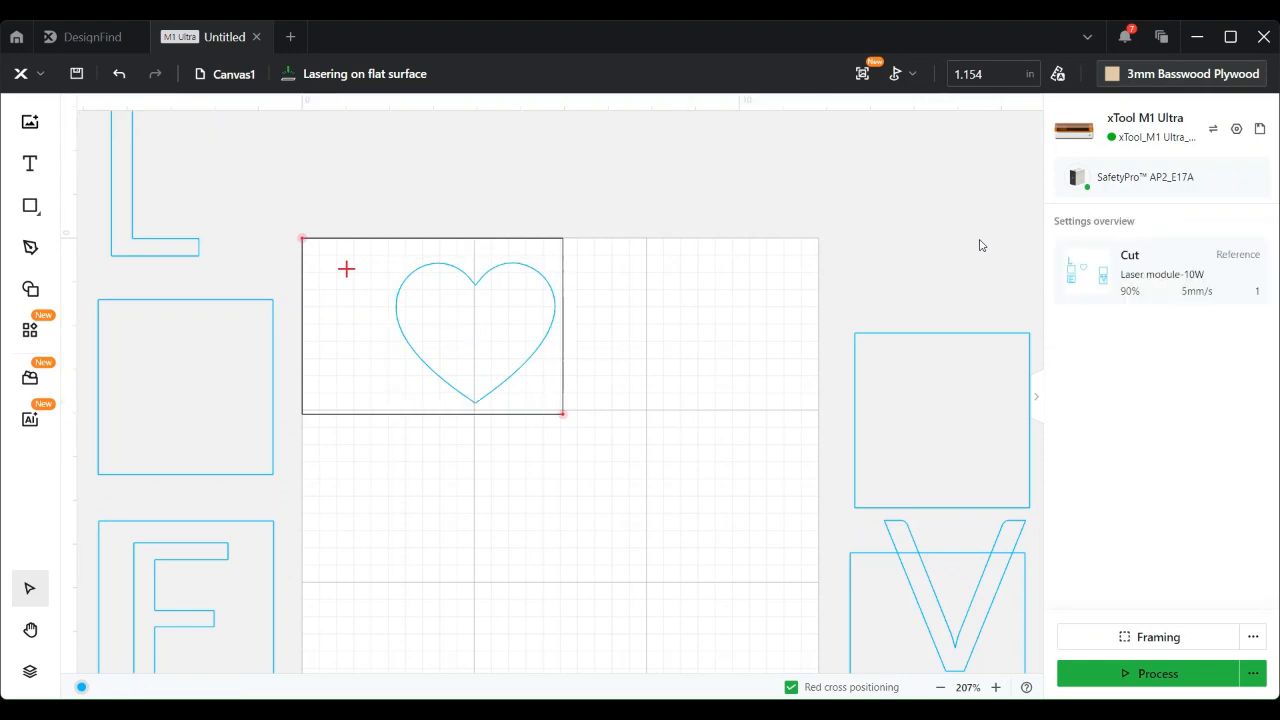
pyautogui.click(1100, 680)
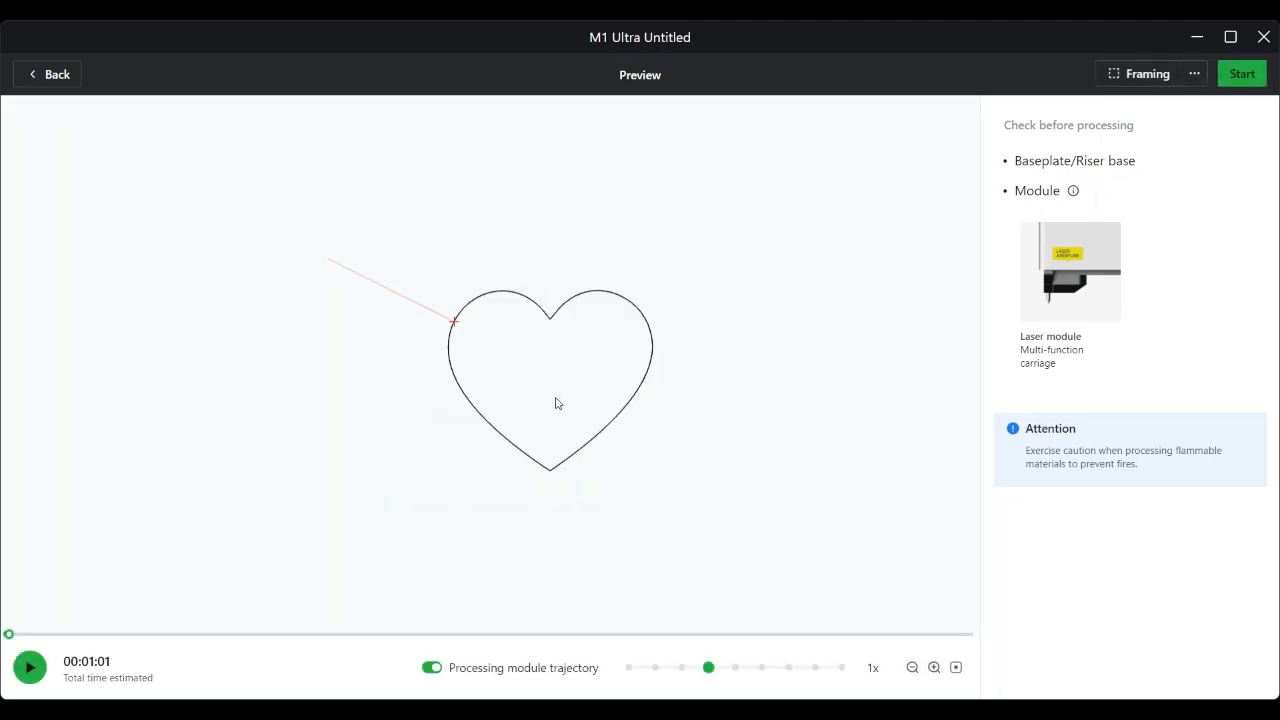
pyautogui.click(1242, 74)
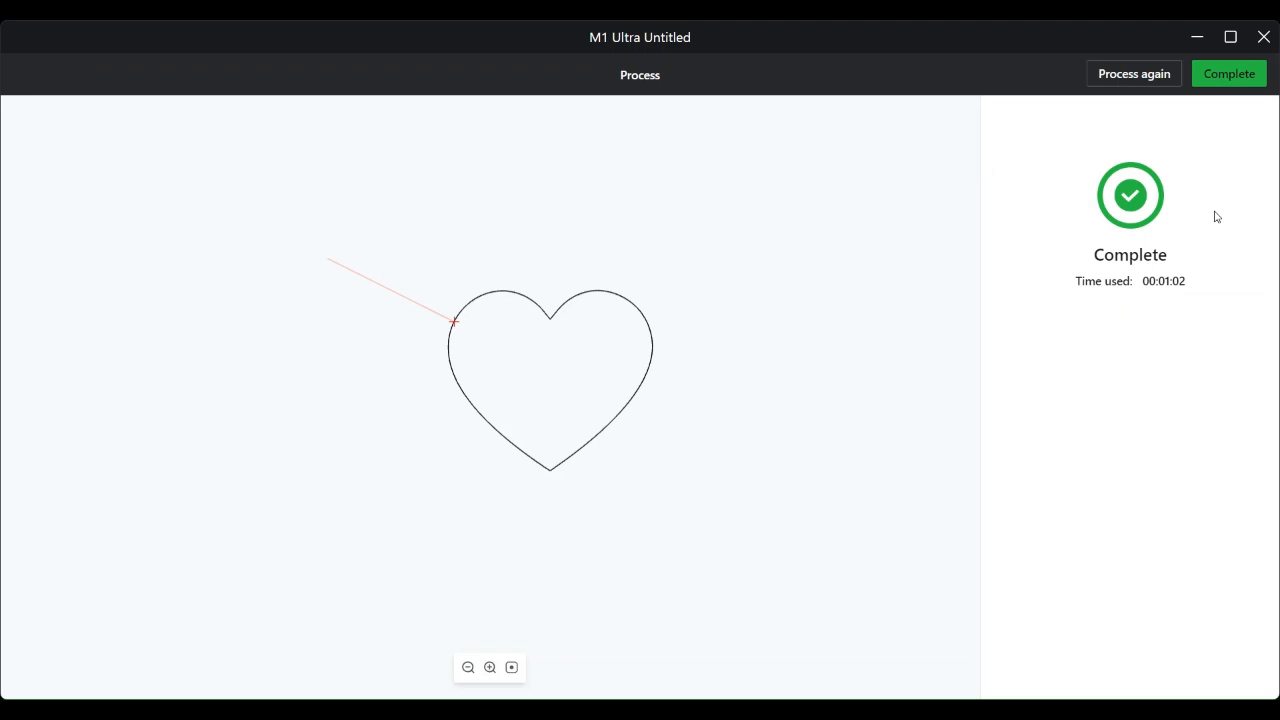
pyautogui.click(1258, 86)
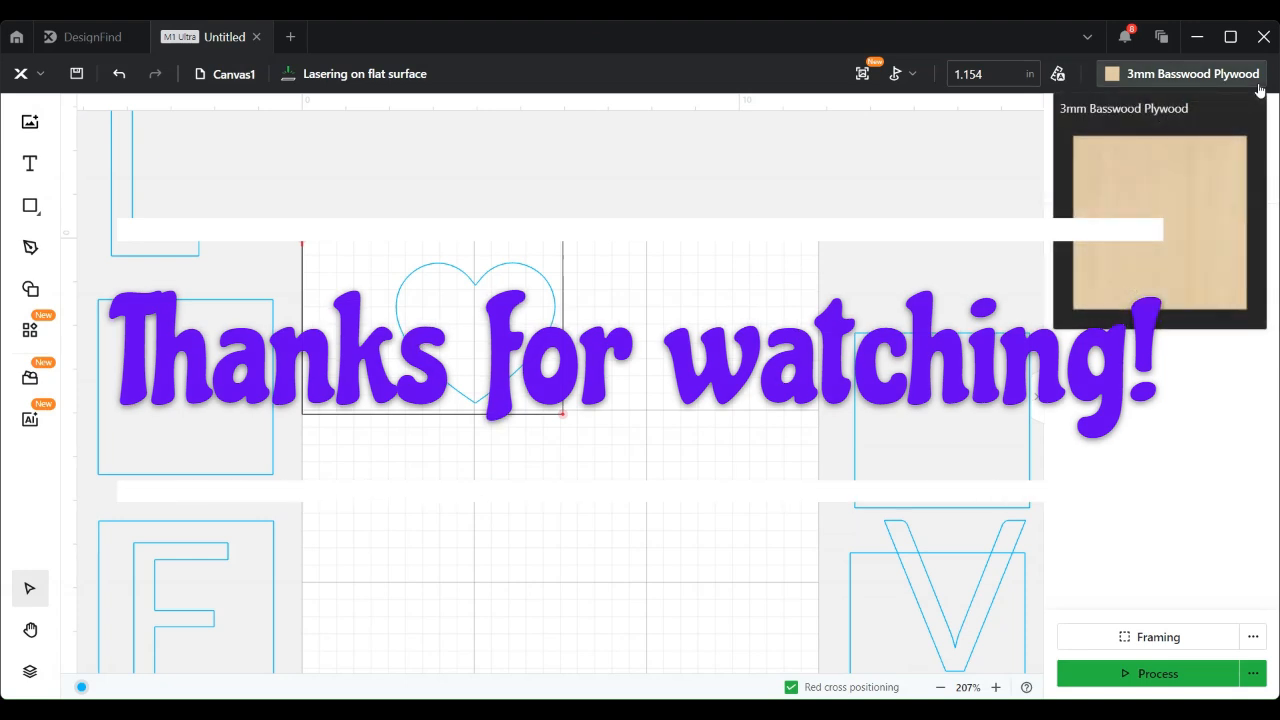